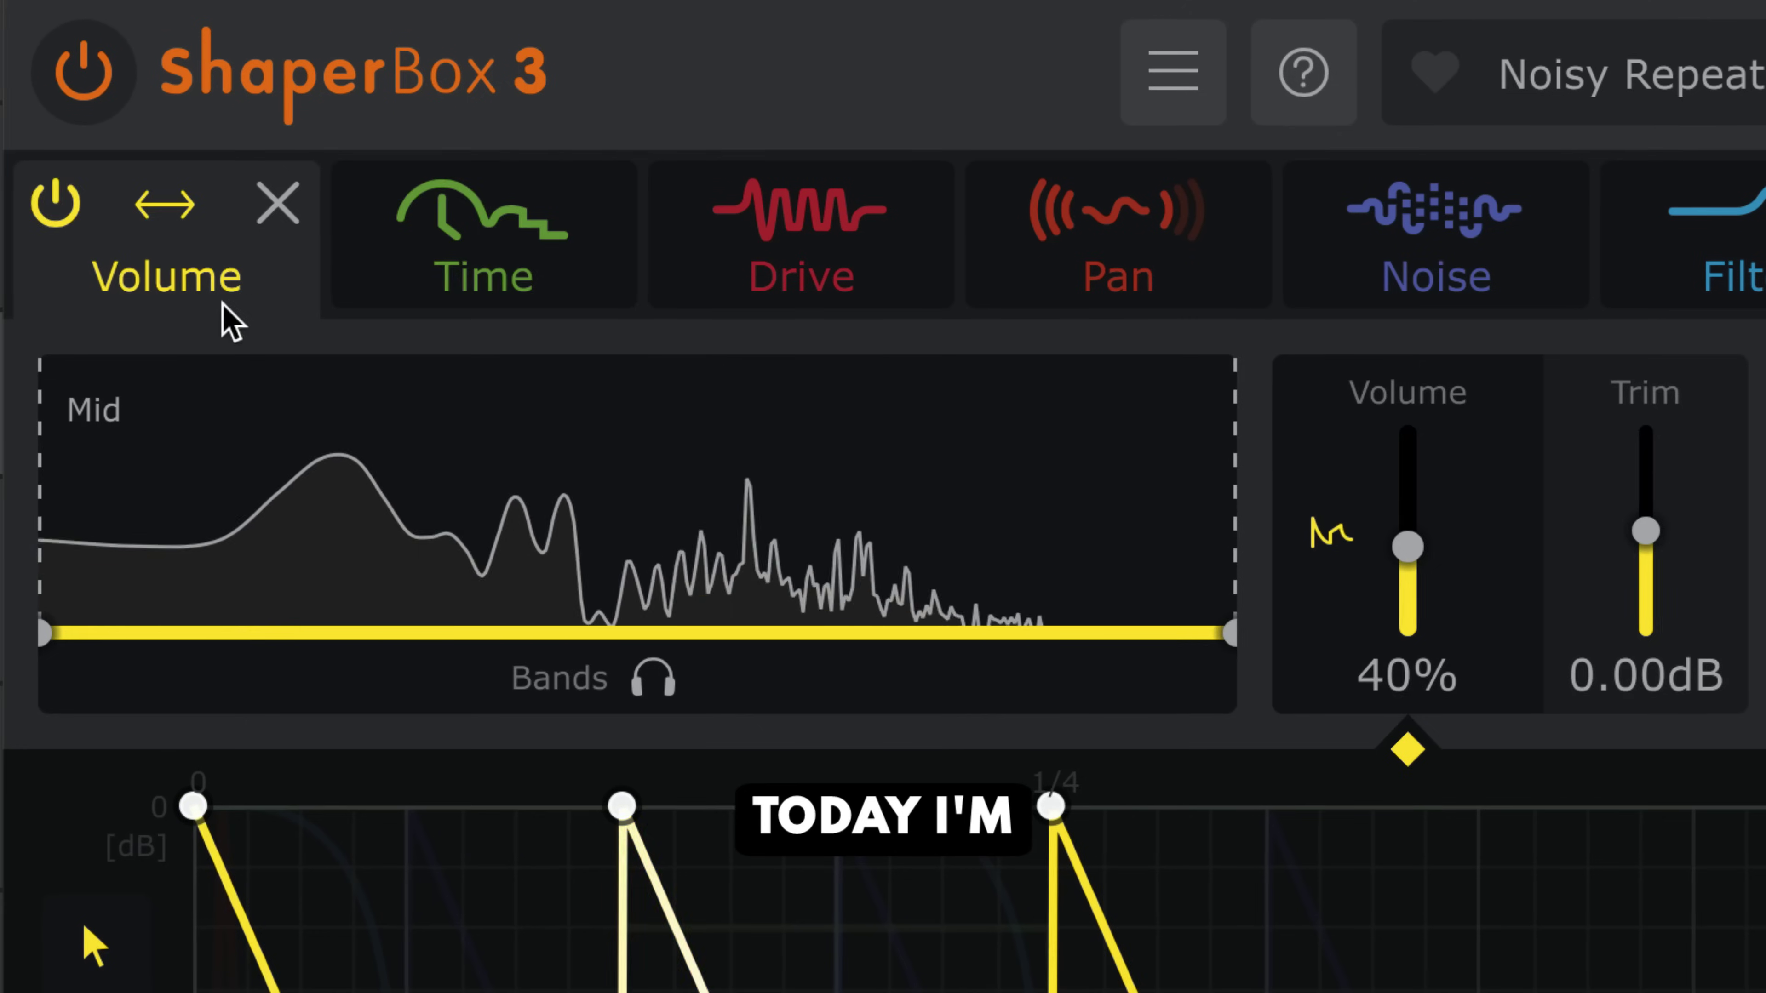
# - Open the settings of the Time, Pan, Noise and Reverb modules
pyautogui.click(465, 257)
pyautogui.click(1068, 304)
pyautogui.click(1223, 272)
pyautogui.click(1631, 296)
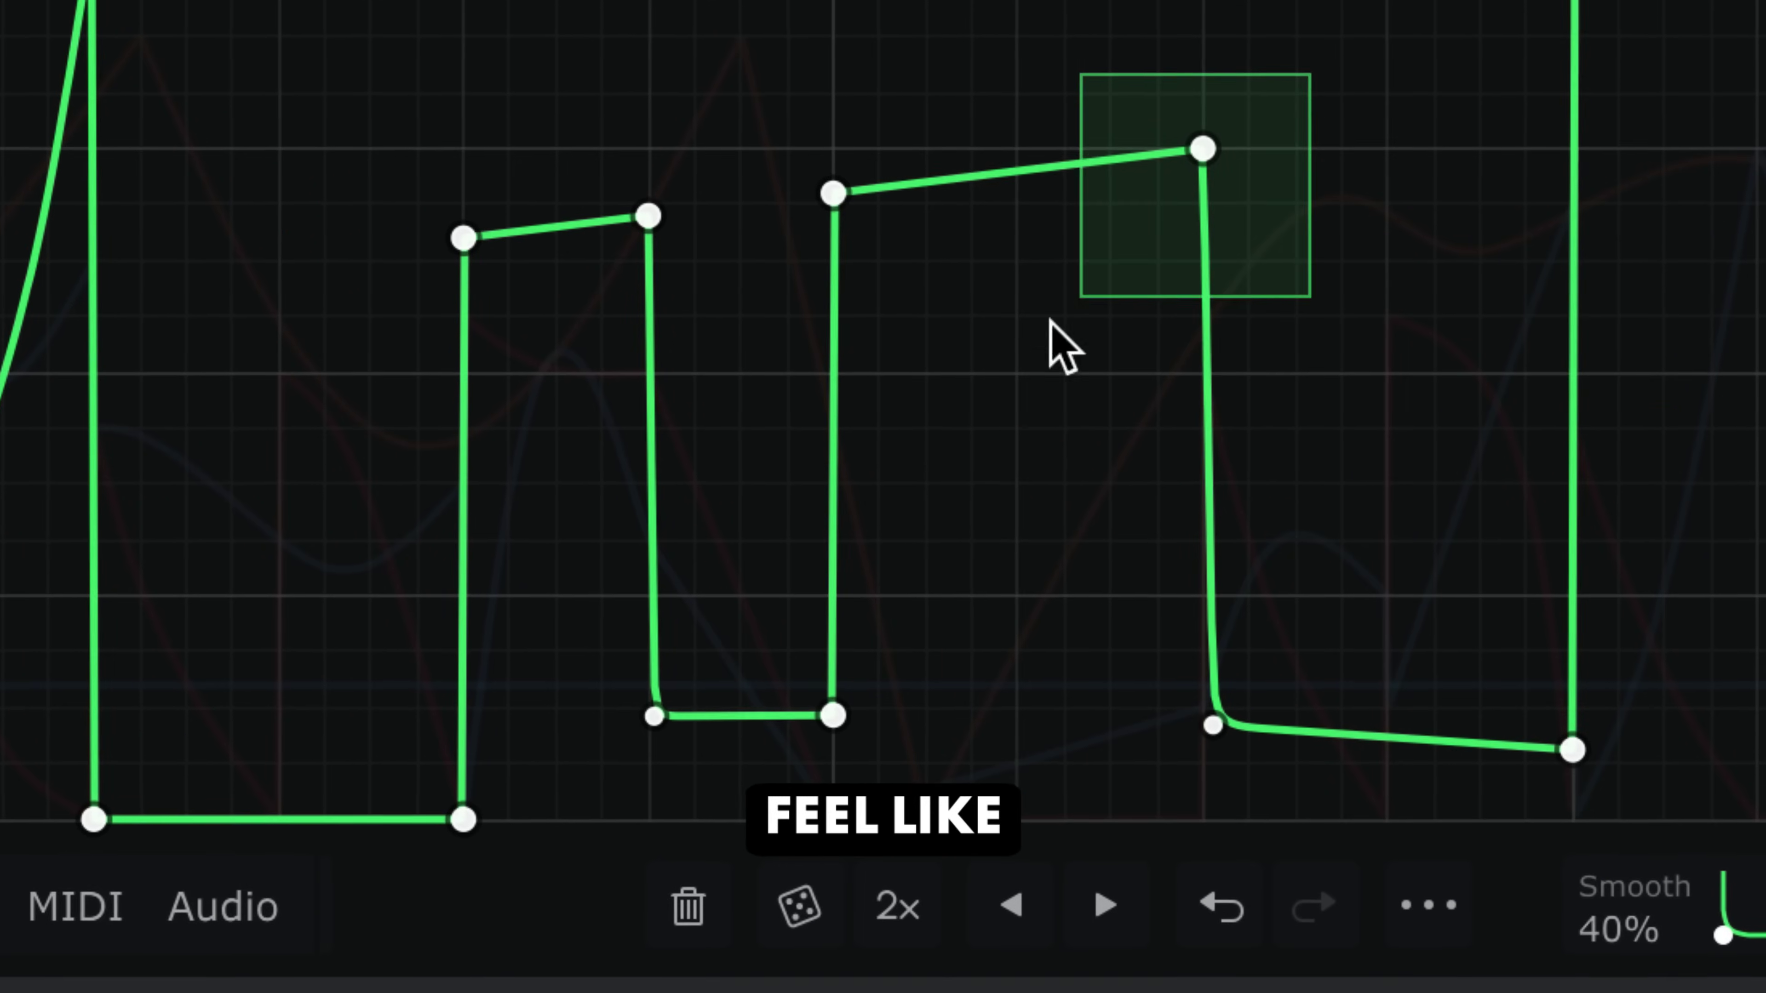
# - Double a marquee-selected section of the green LFO with 2x, then randomize the yellow LFO twice
pyautogui.moveTo(1064, 348); pyautogui.dragTo(384, 870)
pyautogui.click(862, 924)
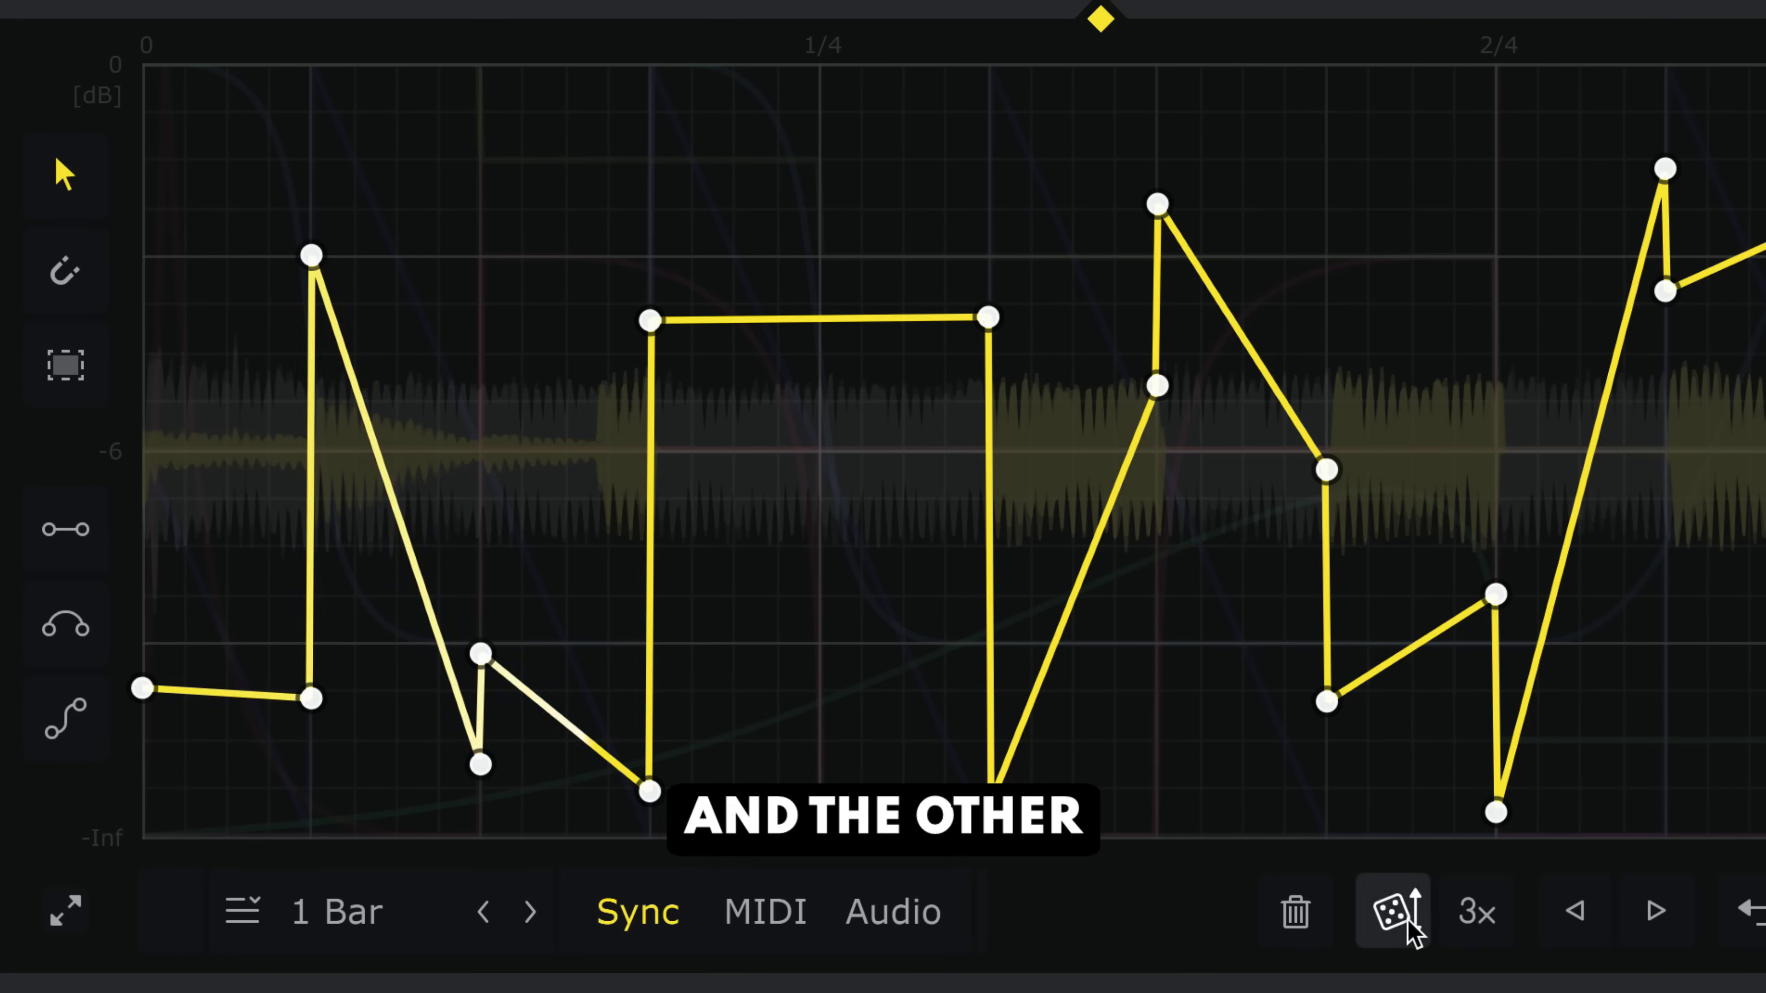
pyautogui.click(1406, 919)
pyautogui.click(1406, 920)
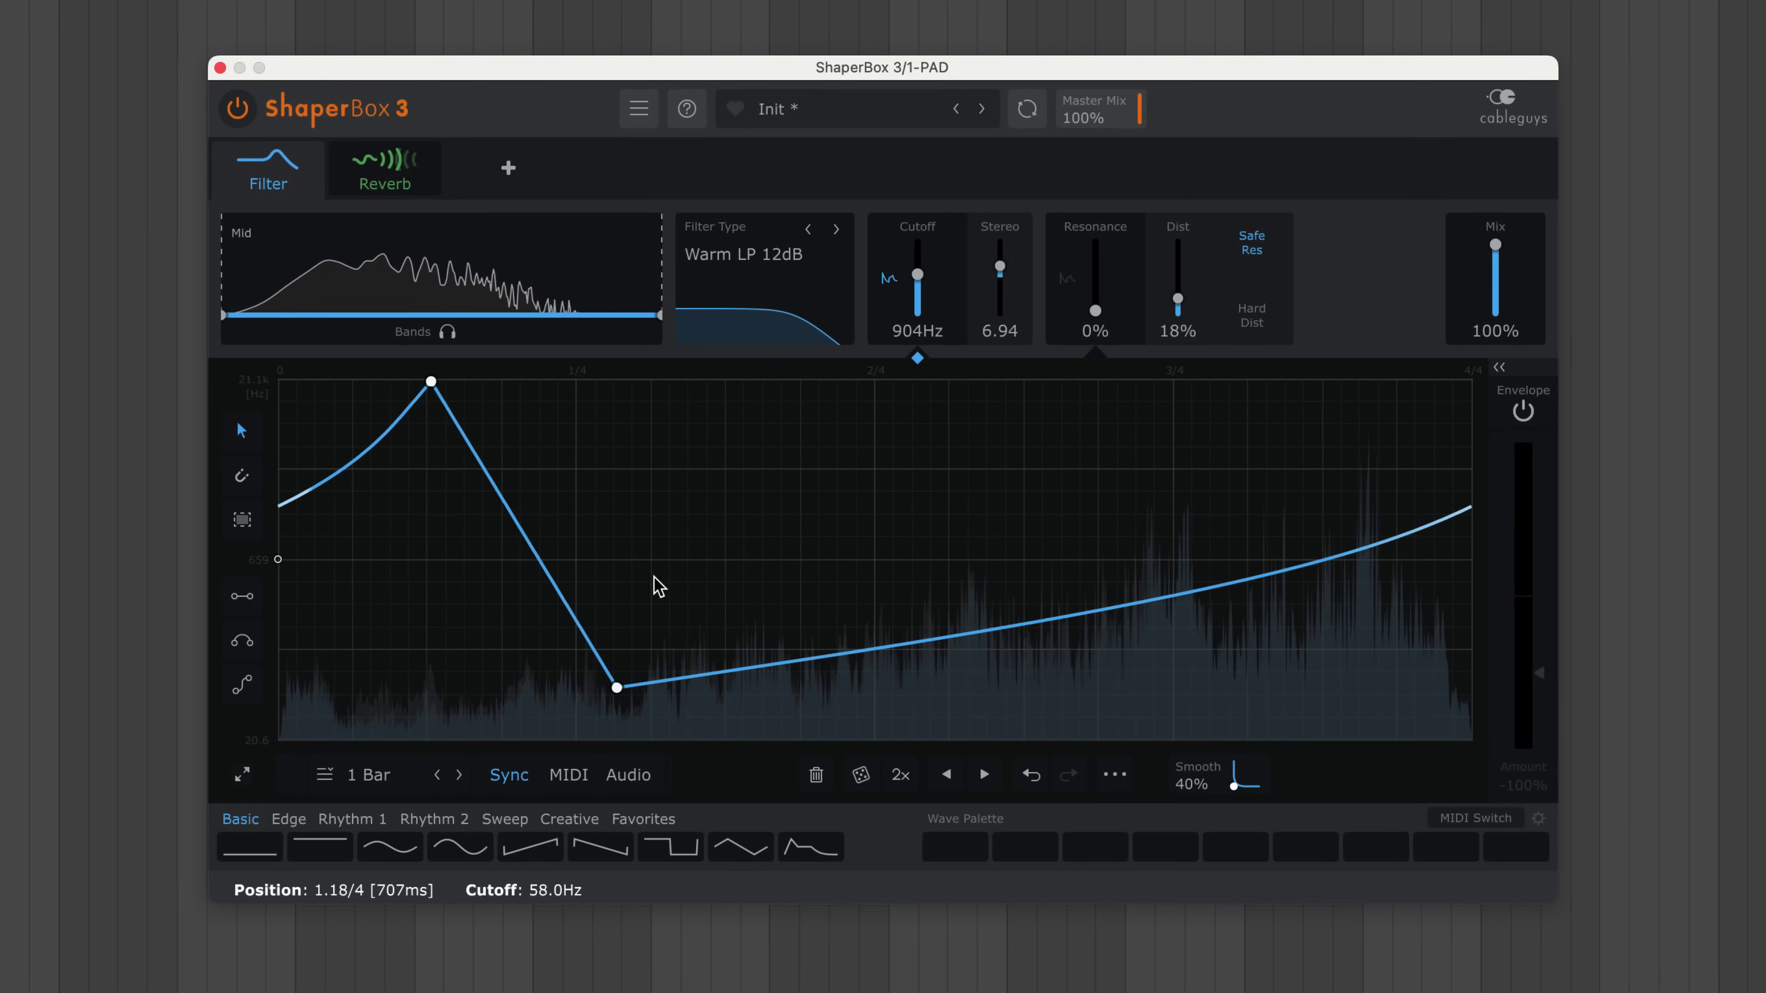
# - Add a peak to the Filter wave, undo and redo the edits, then clear it to a flat line
pyautogui.click(755, 405)
pyautogui.click(919, 713)
pyautogui.click(1116, 426)
pyautogui.click(1405, 731)
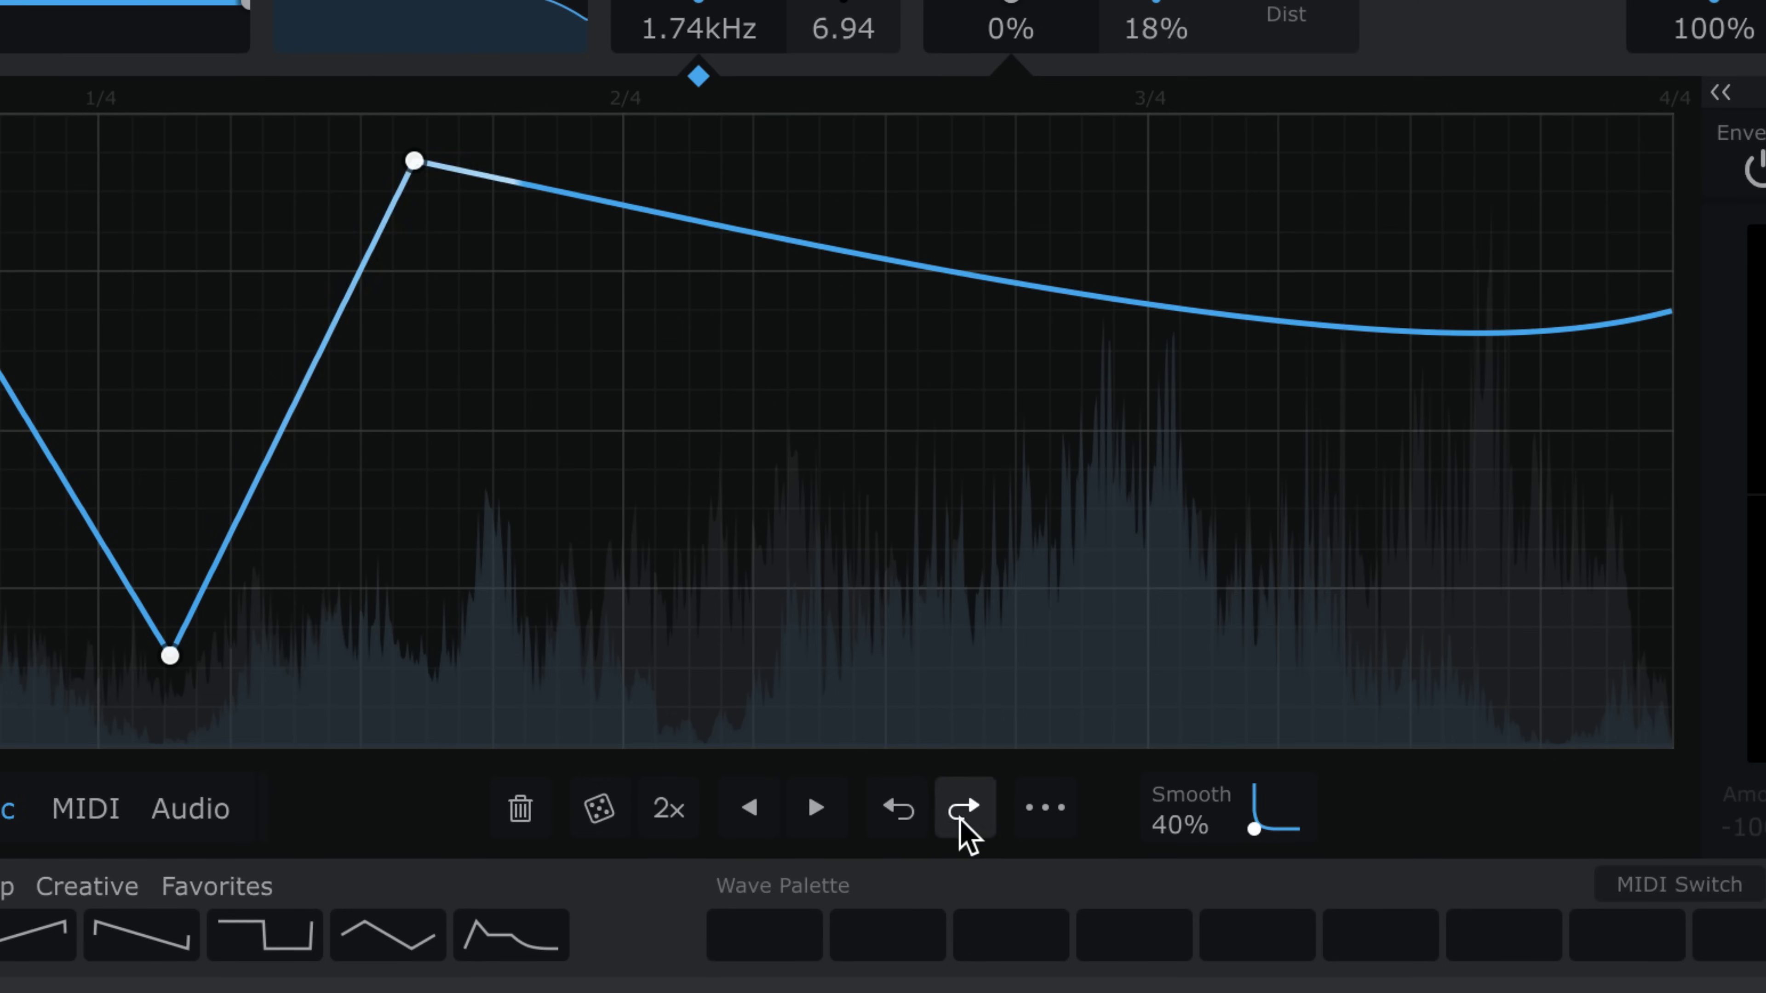
pyautogui.click(962, 824)
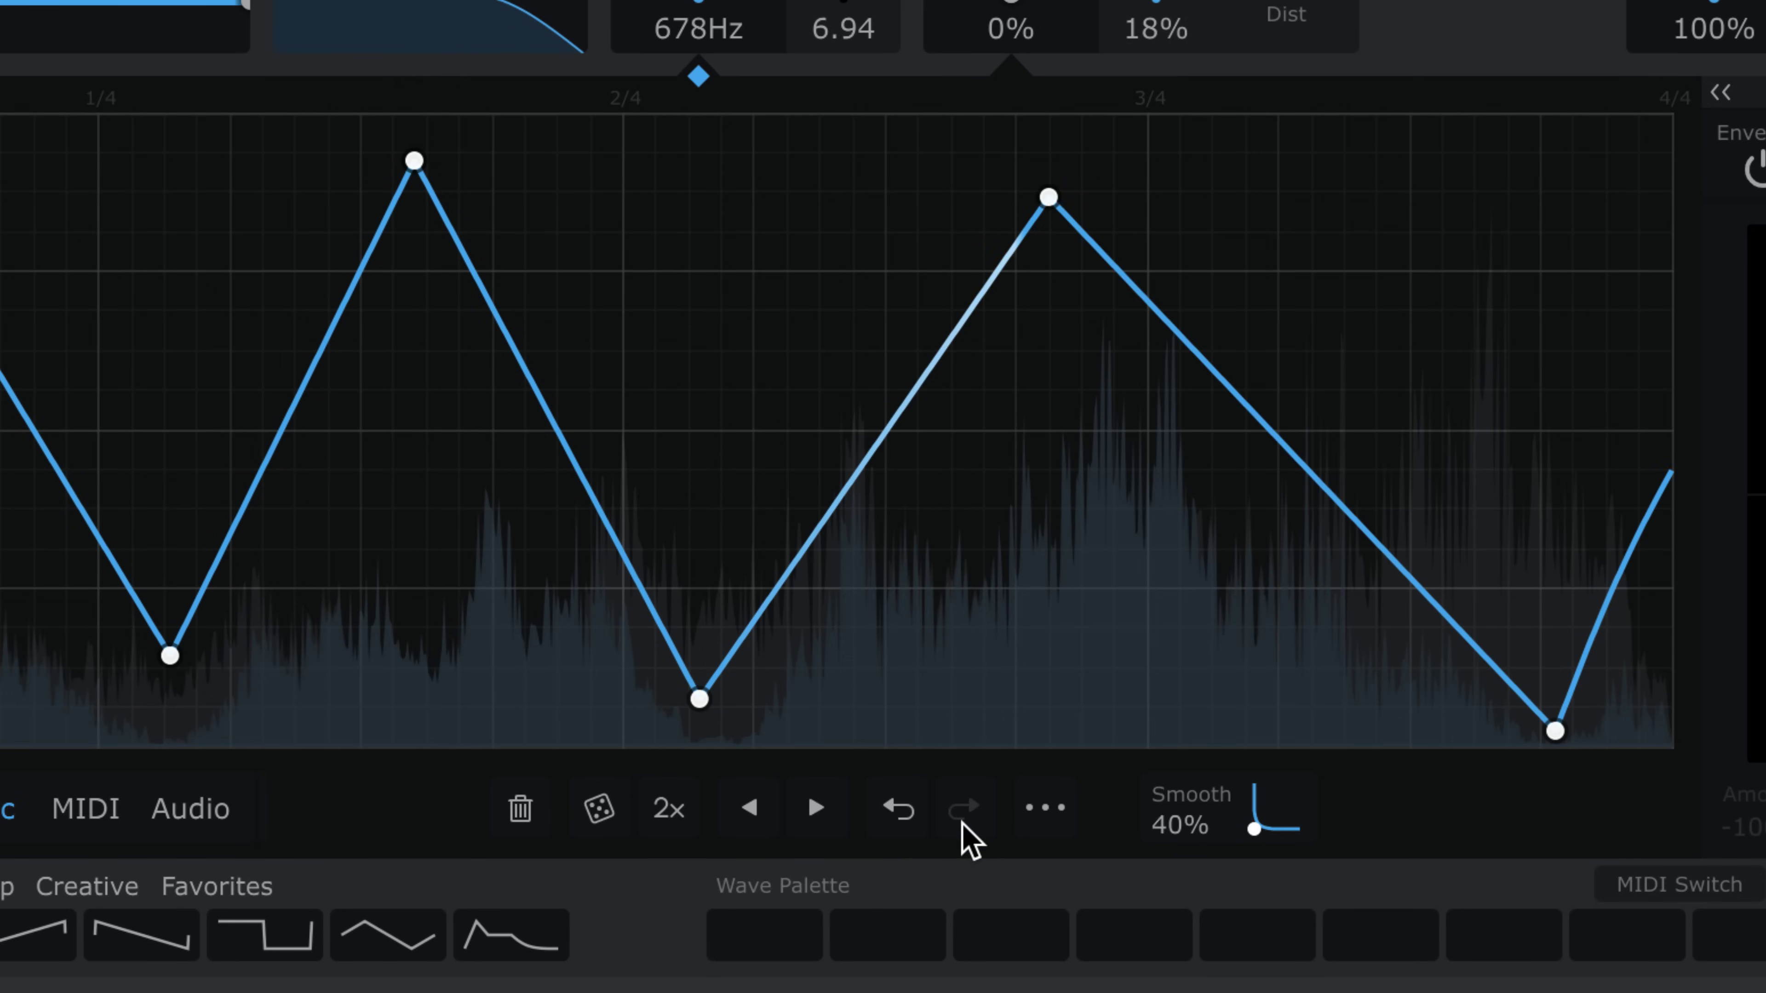
pyautogui.click(521, 809)
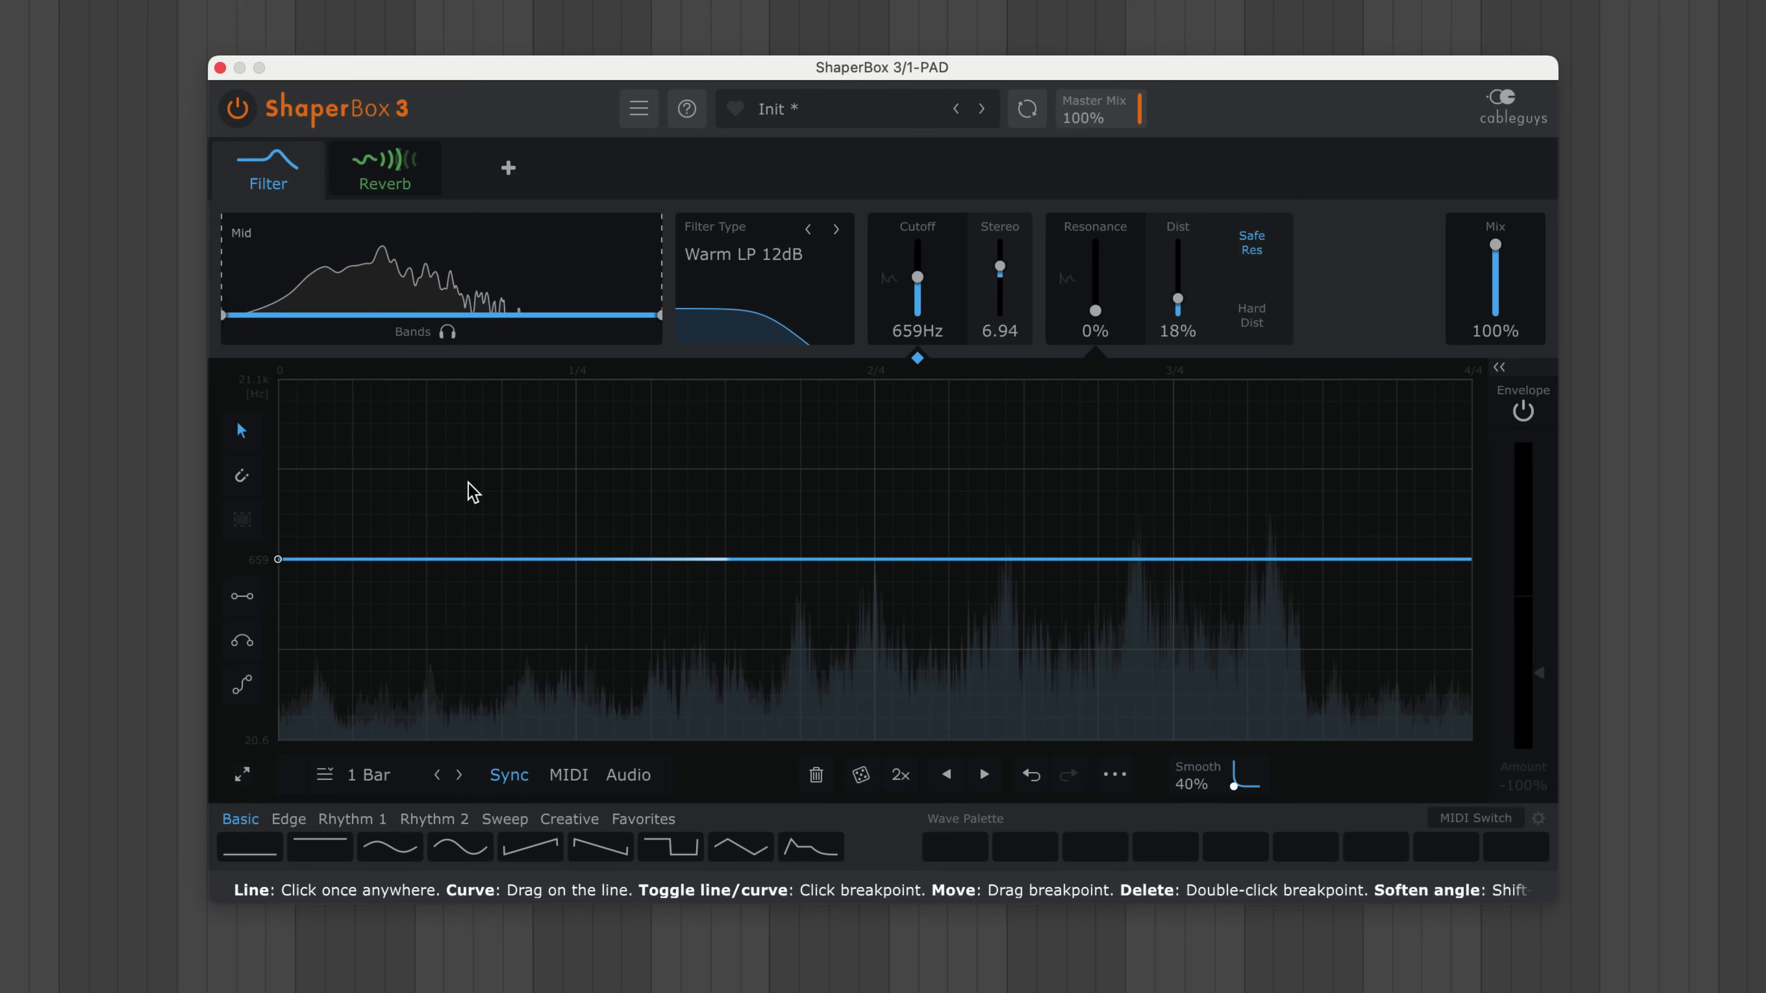
# - Draw two sharp peaks, a curved dip and a low breakpoint near the bar end
pyautogui.click(0, 201)
pyautogui.click(0, 637)
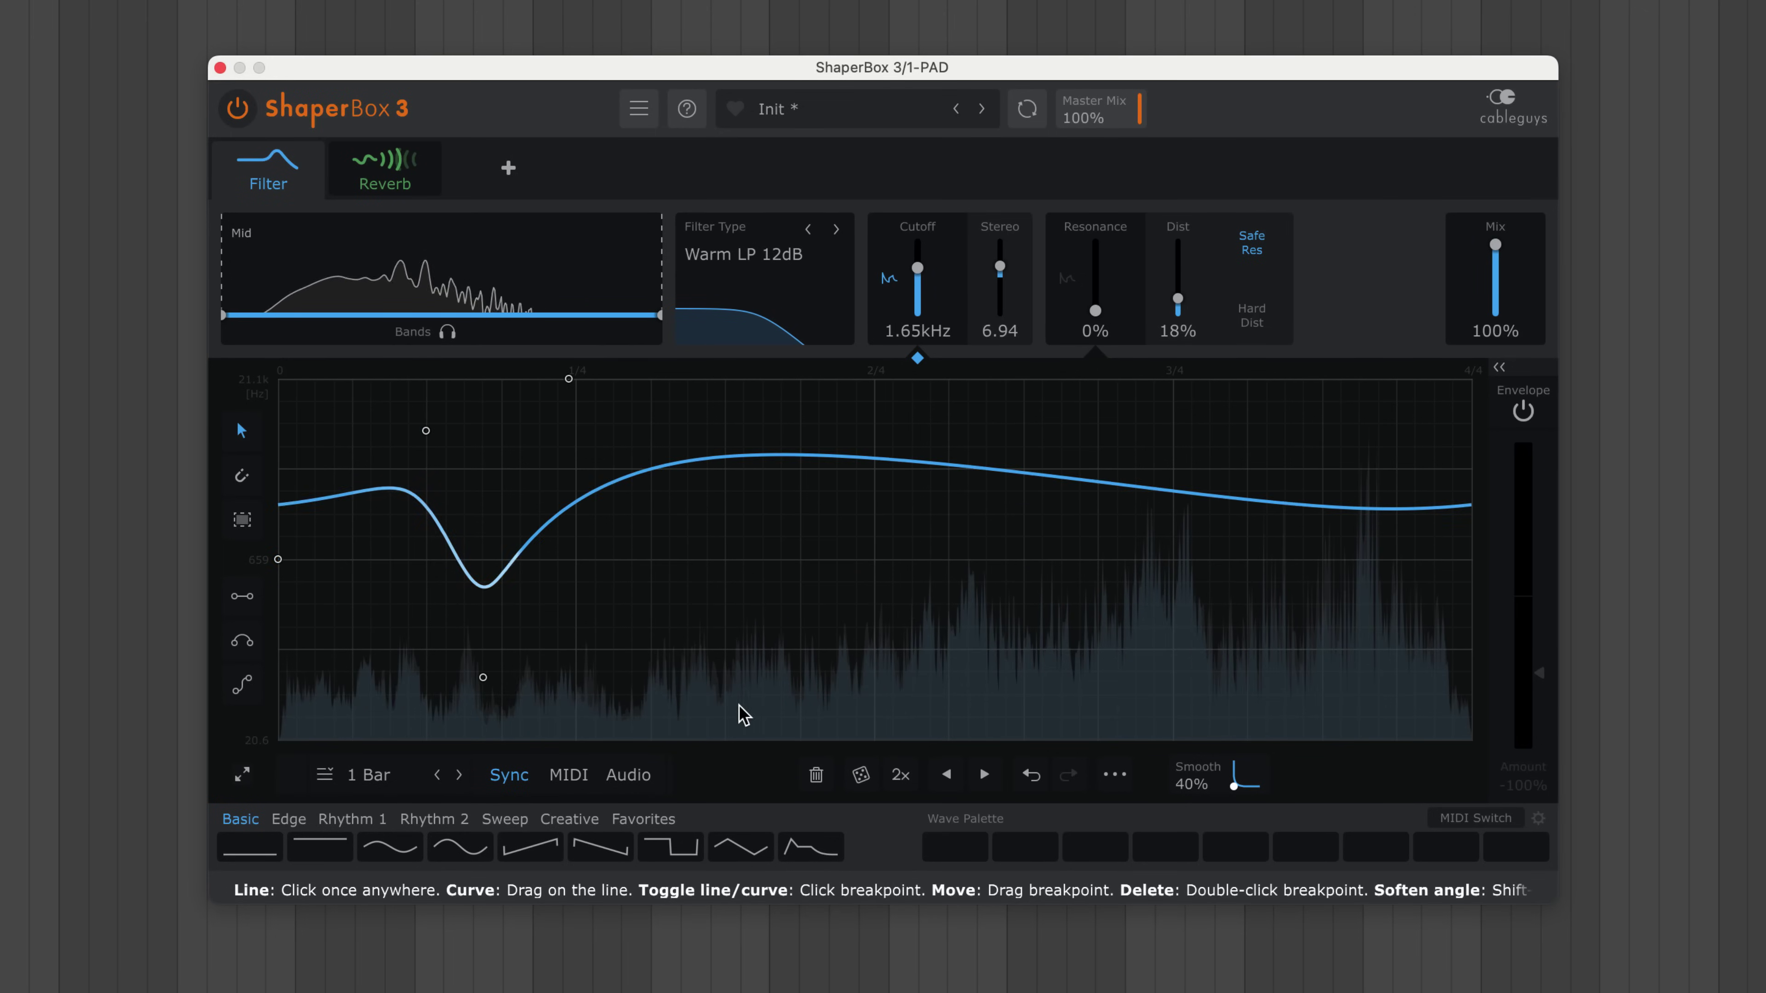
pyautogui.click(542, 686)
pyautogui.click(675, 380)
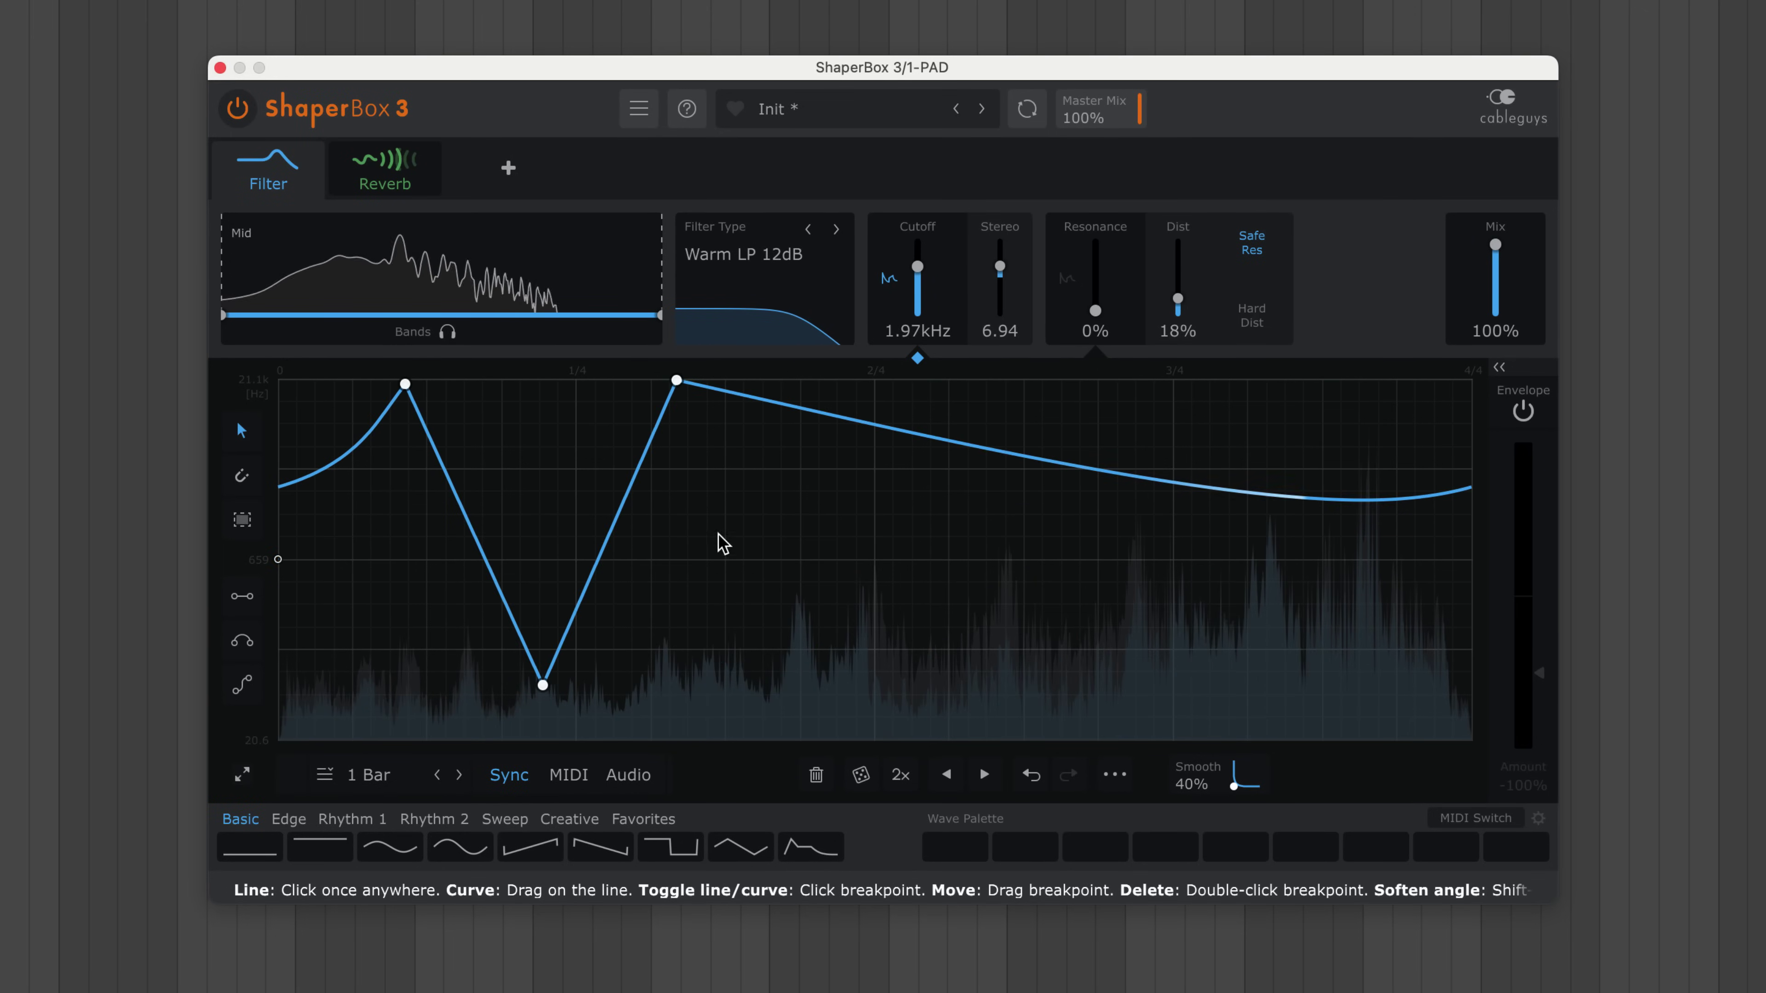
pyautogui.moveTo(721, 544); pyautogui.dragTo(1068, 472)
pyautogui.click(1247, 402)
pyautogui.click(1455, 738)
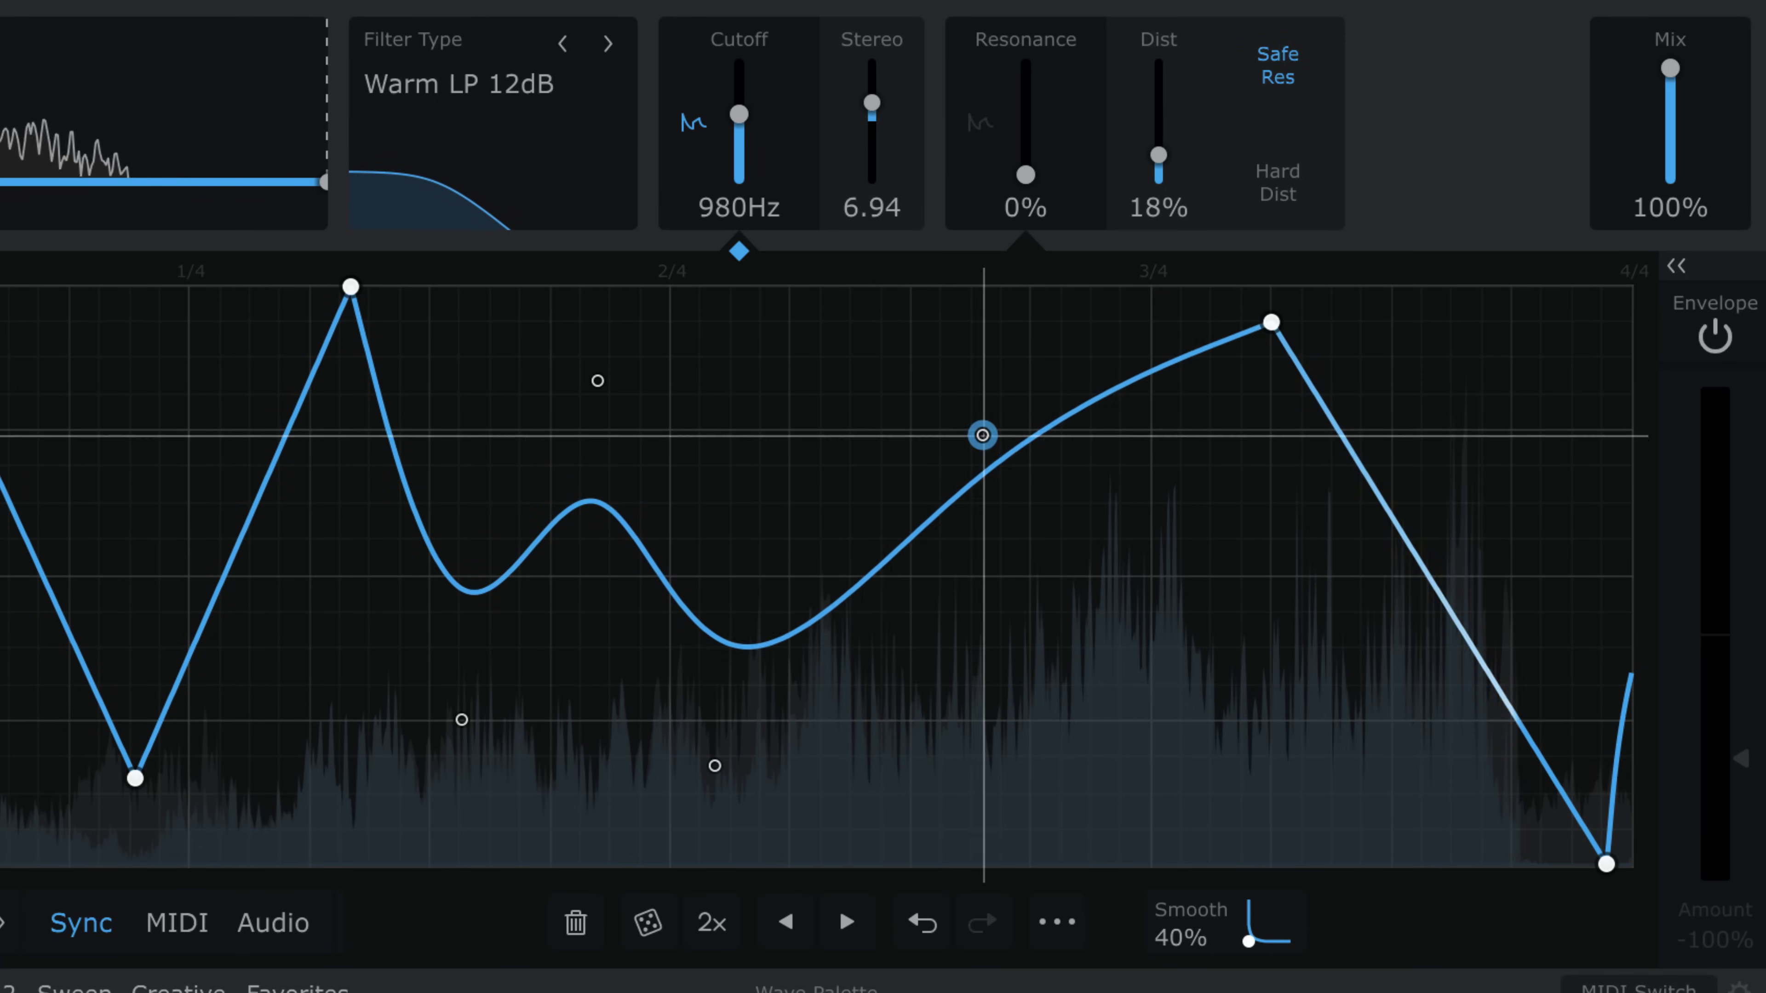
# - Deepen the dip, shift a group of points right and steepen the second peak's descent
pyautogui.moveTo(982, 436); pyautogui.dragTo(1059, 410)
pyautogui.moveTo(939, 544); pyautogui.dragTo(959, 683)
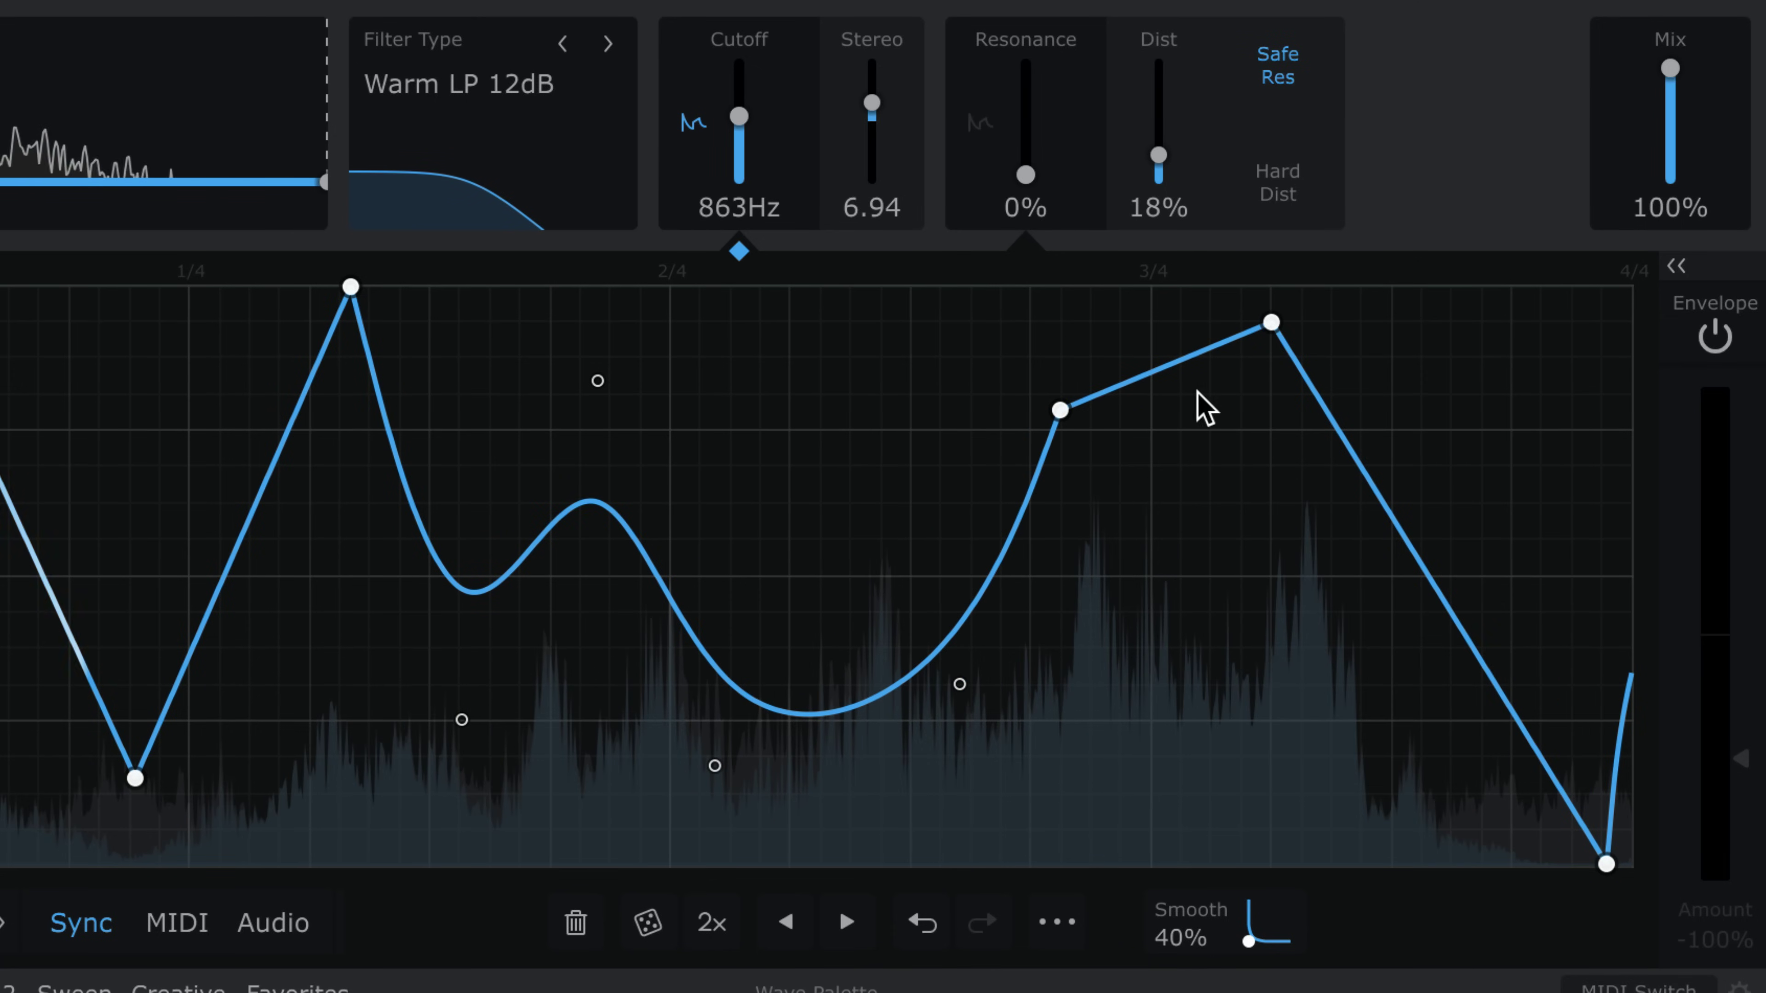
pyautogui.moveTo(1365, 846); pyautogui.dragTo(945, 291)
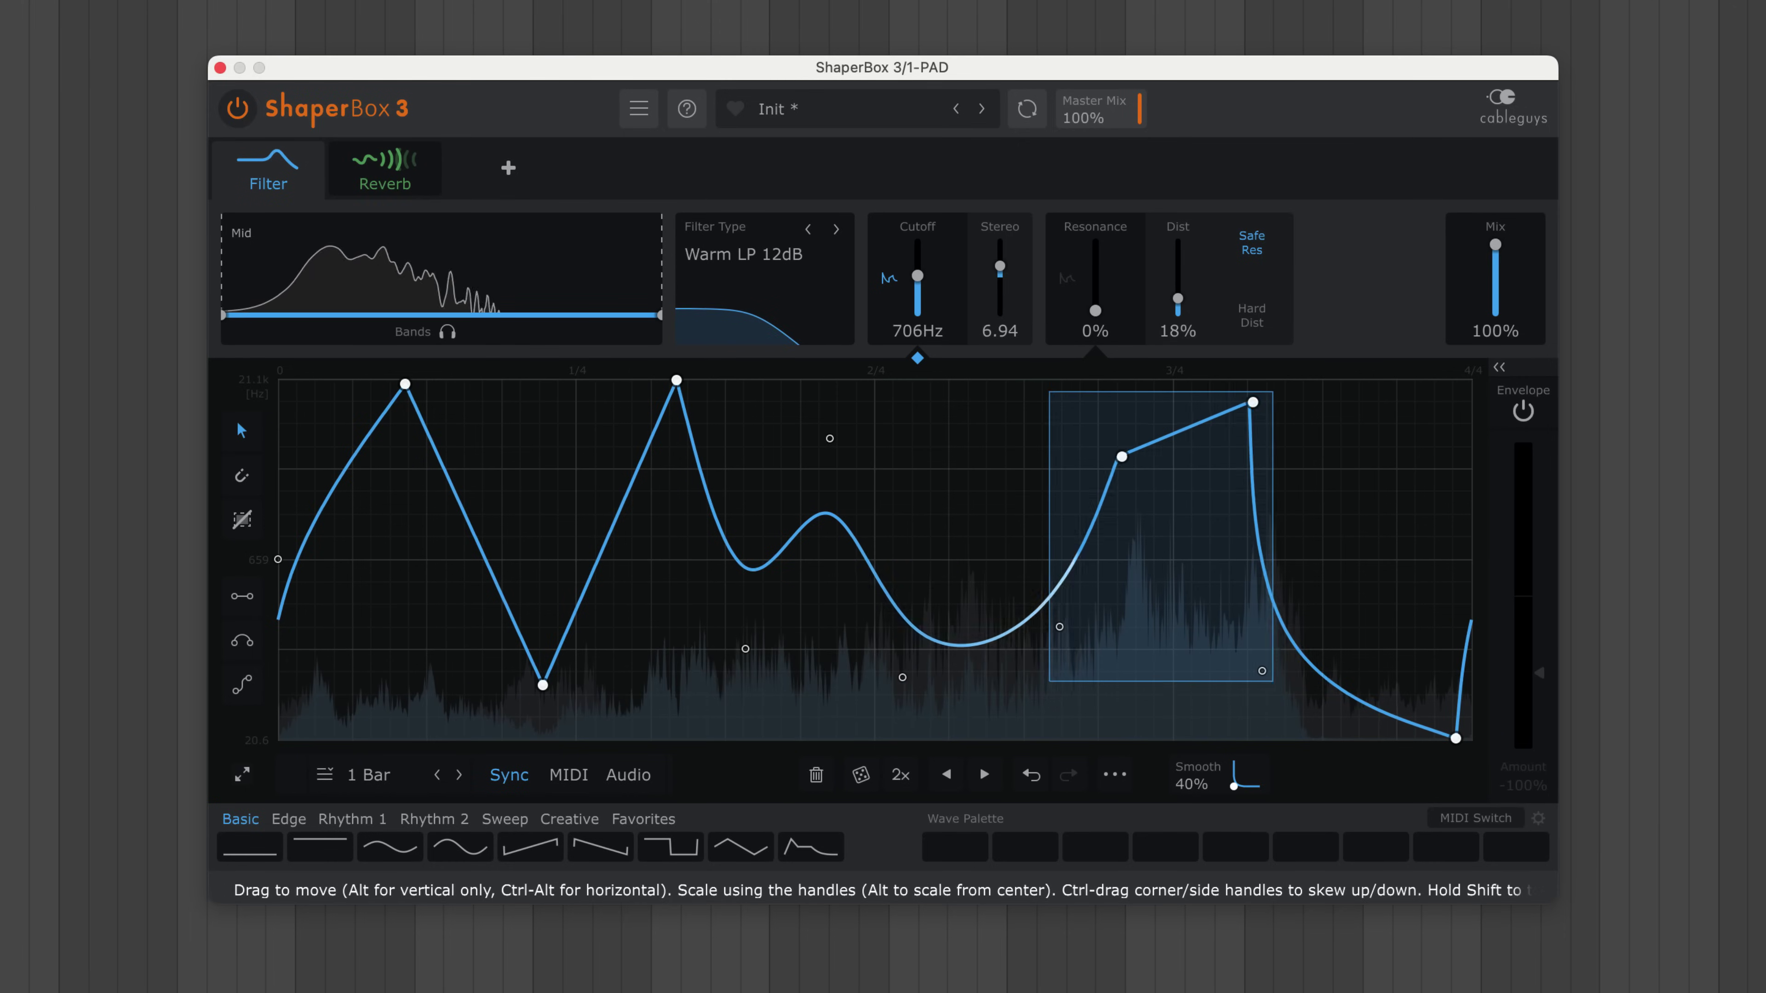
pyautogui.moveTo(1123, 560); pyautogui.dragTo(1253, 560)
pyautogui.moveTo(677, 379); pyautogui.dragTo(736, 380)
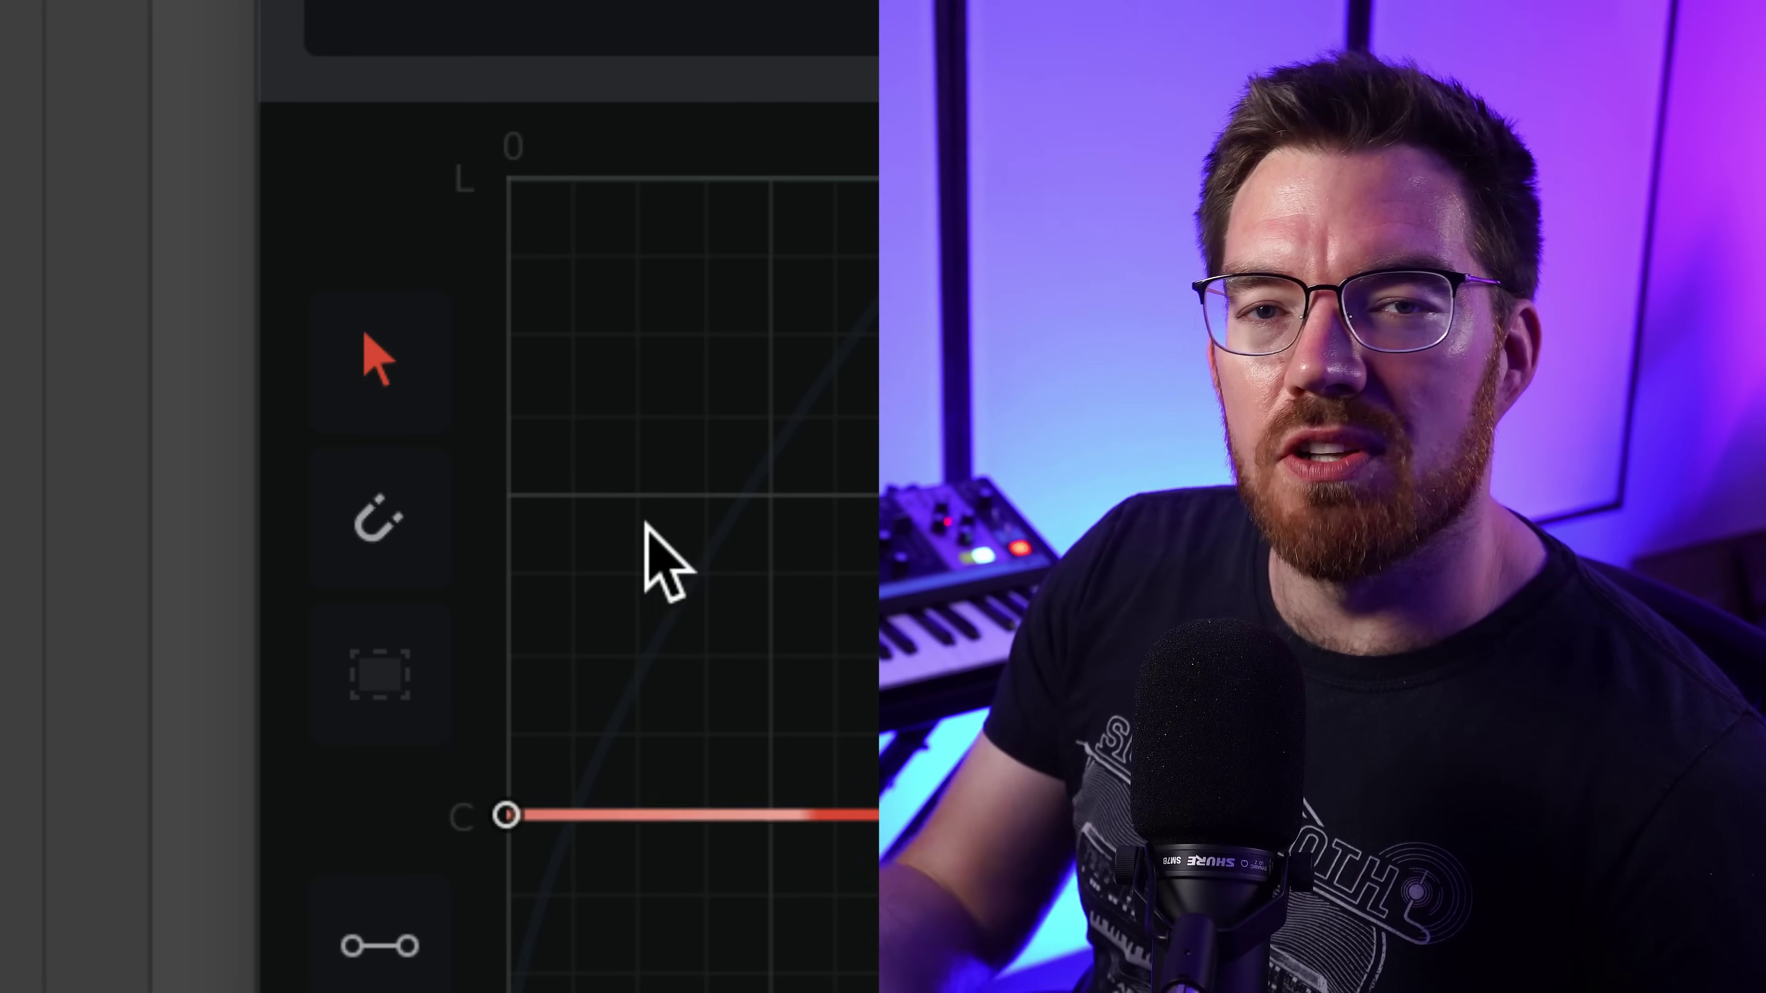
# - Enable grid snapping, review the wave editor's Grid options, and pull the Time wave's start point down
pyautogui.click(418, 528)
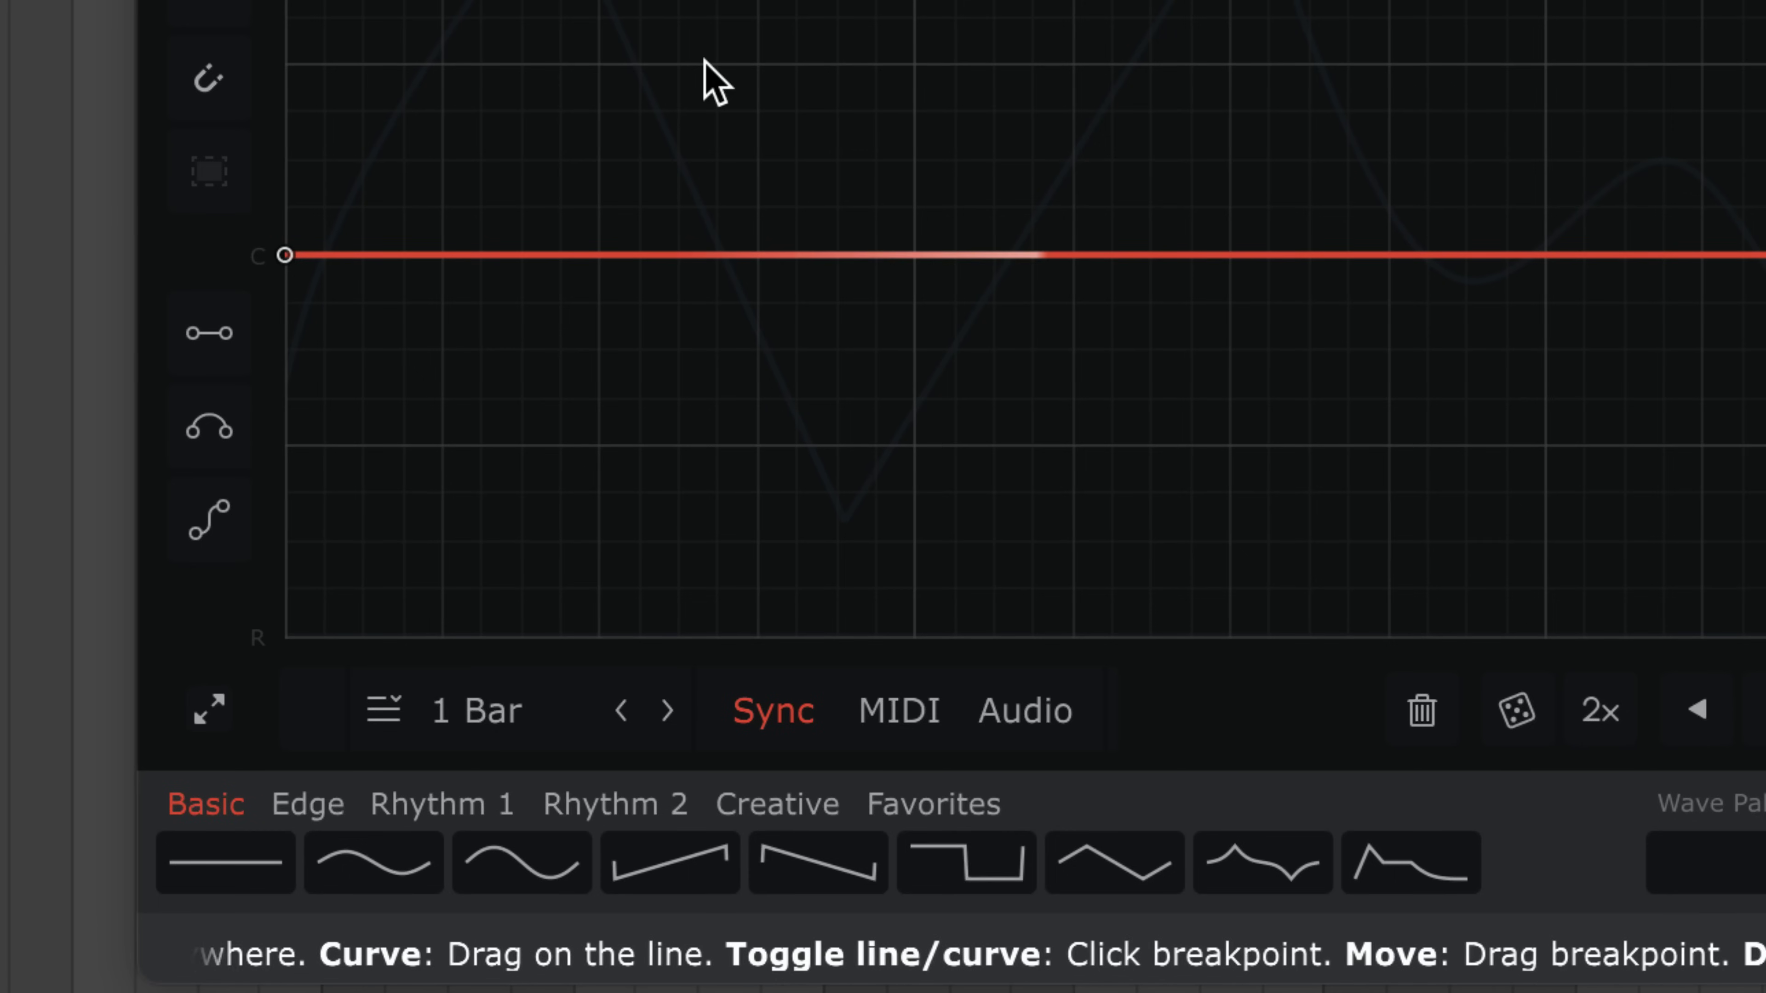
pyautogui.rightClick(704, 62)
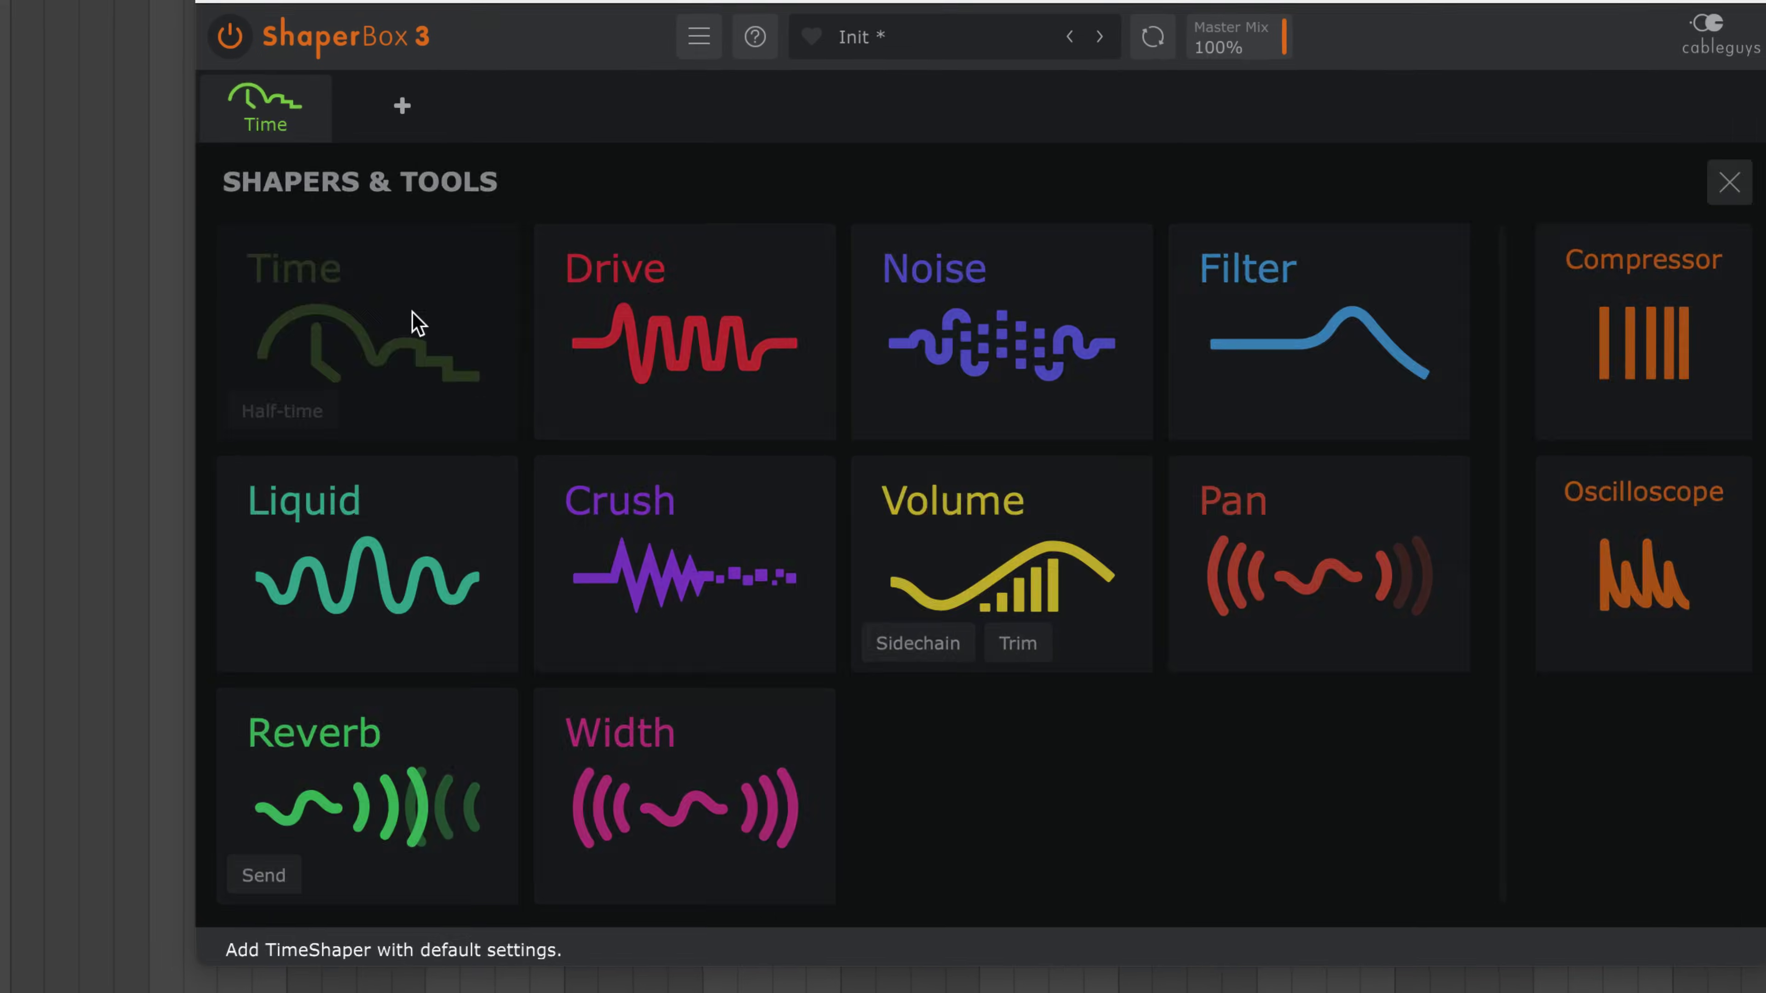
pyautogui.click(414, 323)
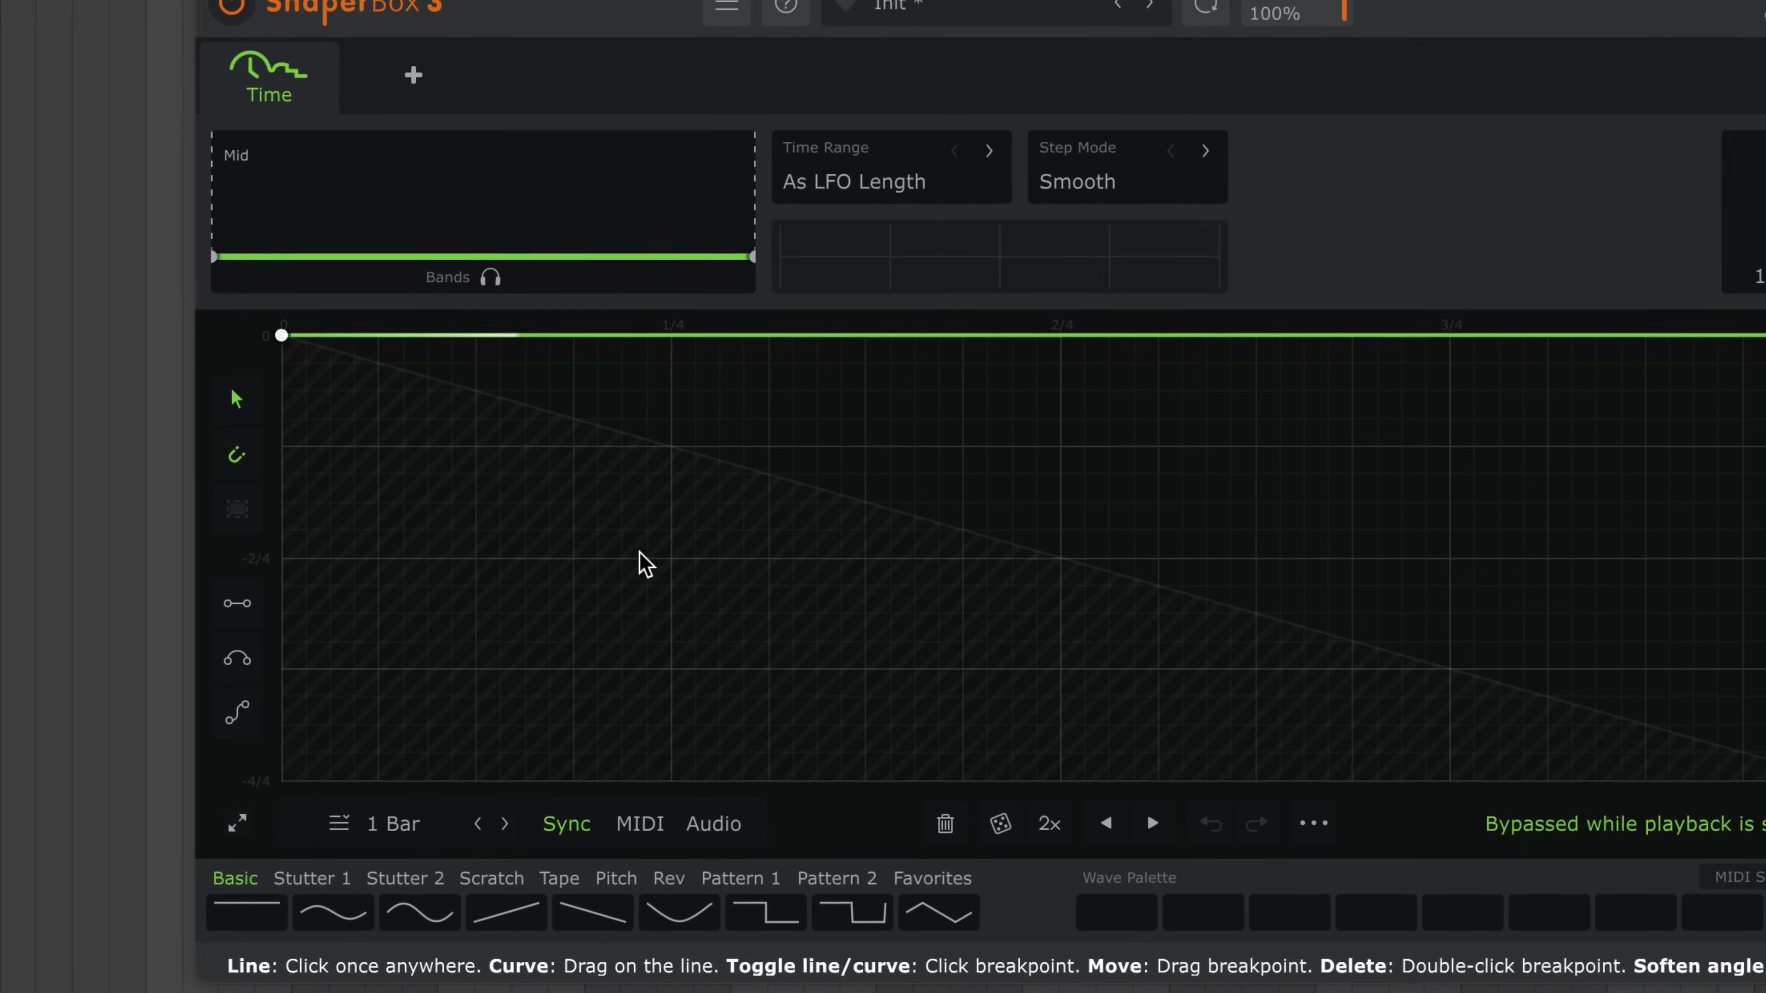
pyautogui.moveTo(642, 564); pyautogui.dragTo(669, 581)
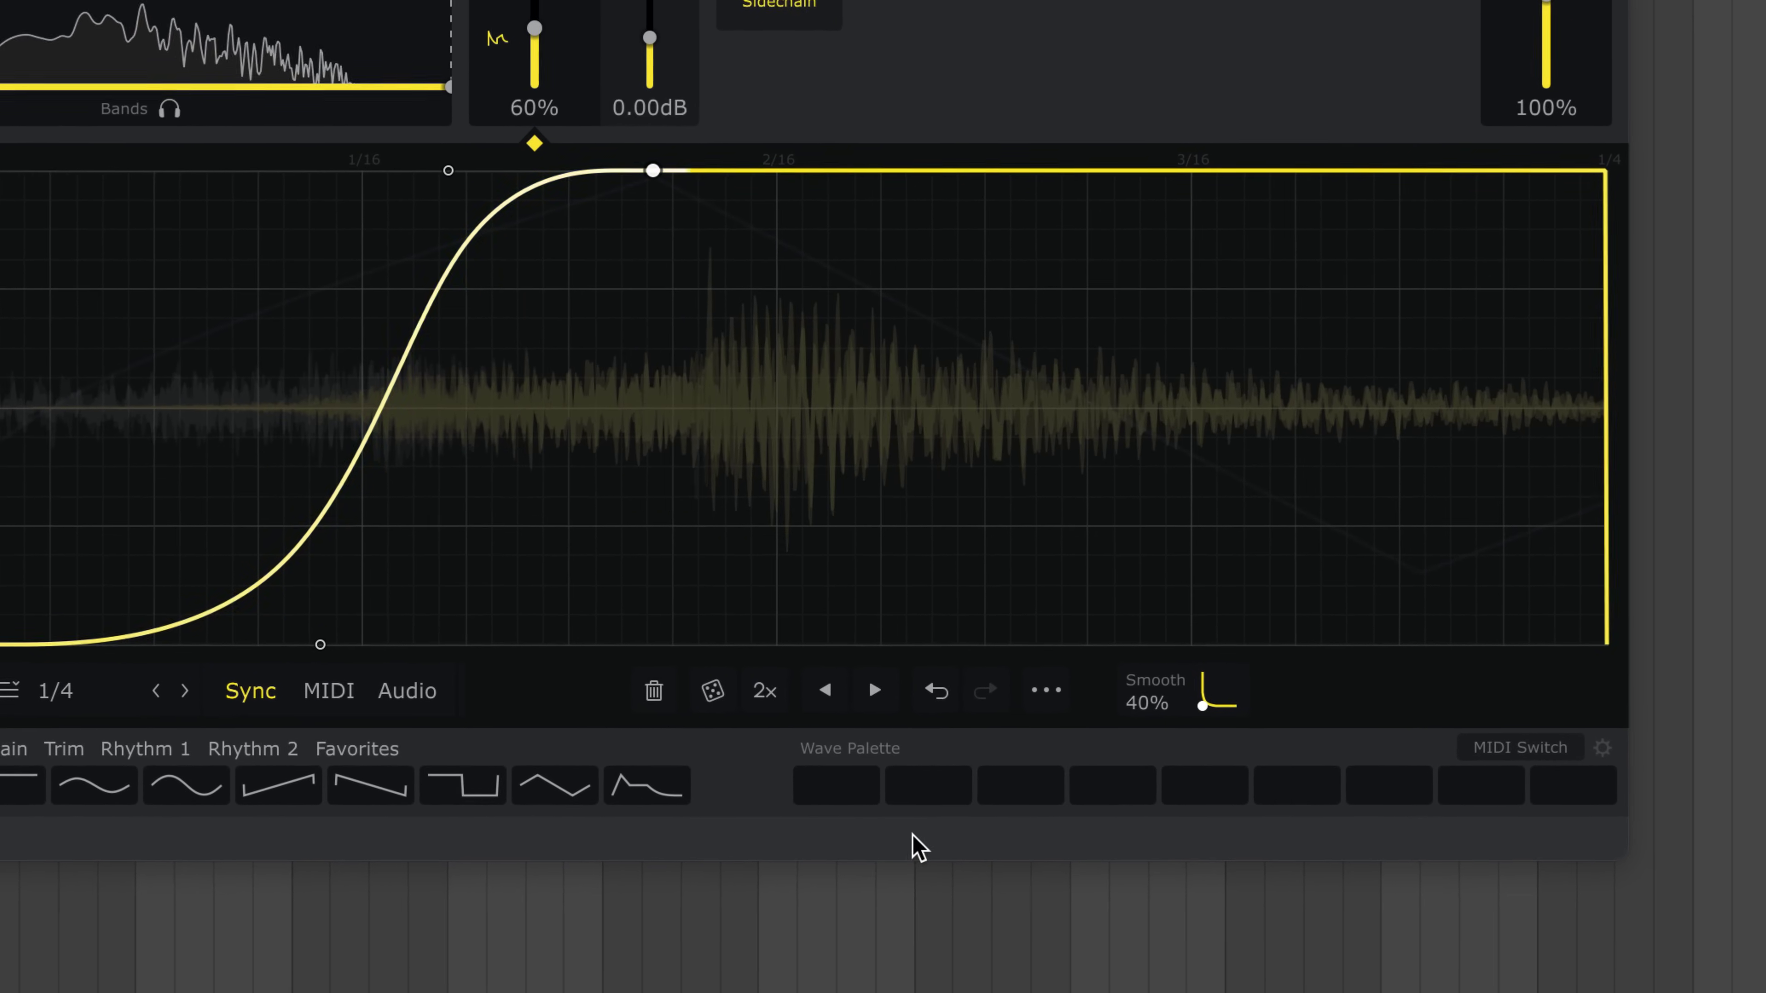
# - Store the current S-curve variations into the first three Wave Palette slots
pyautogui.moveTo(885, 797)
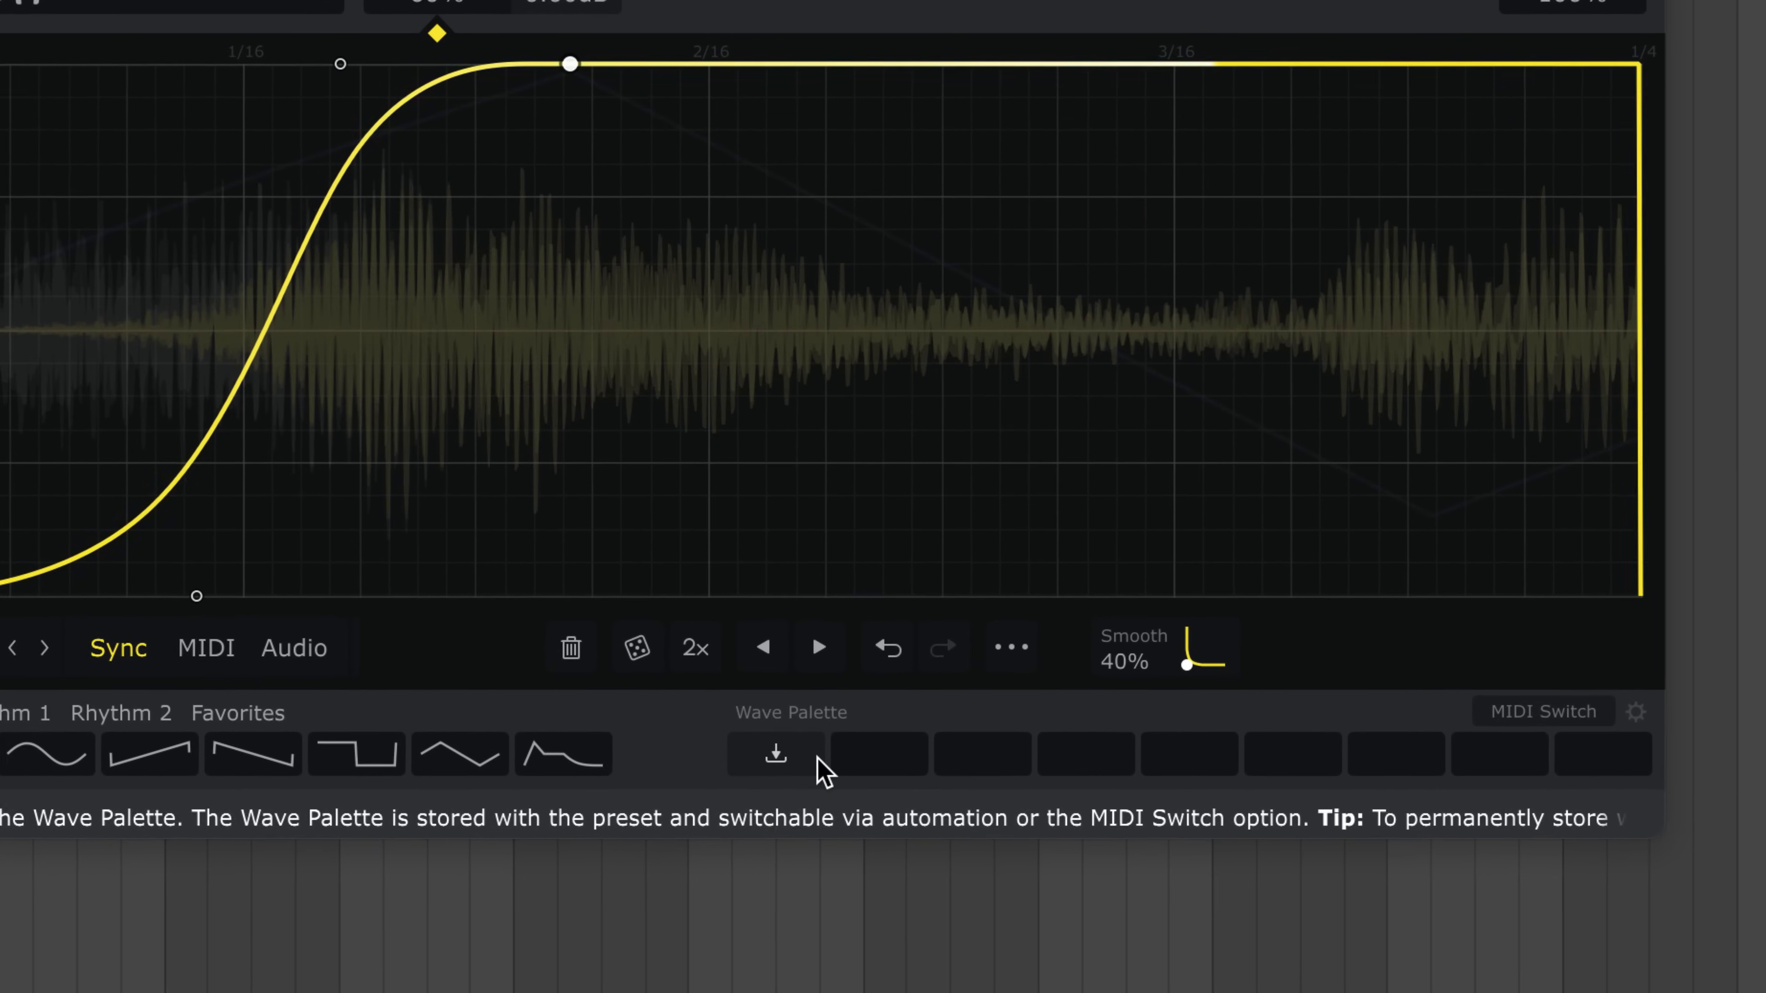
pyautogui.click(827, 765)
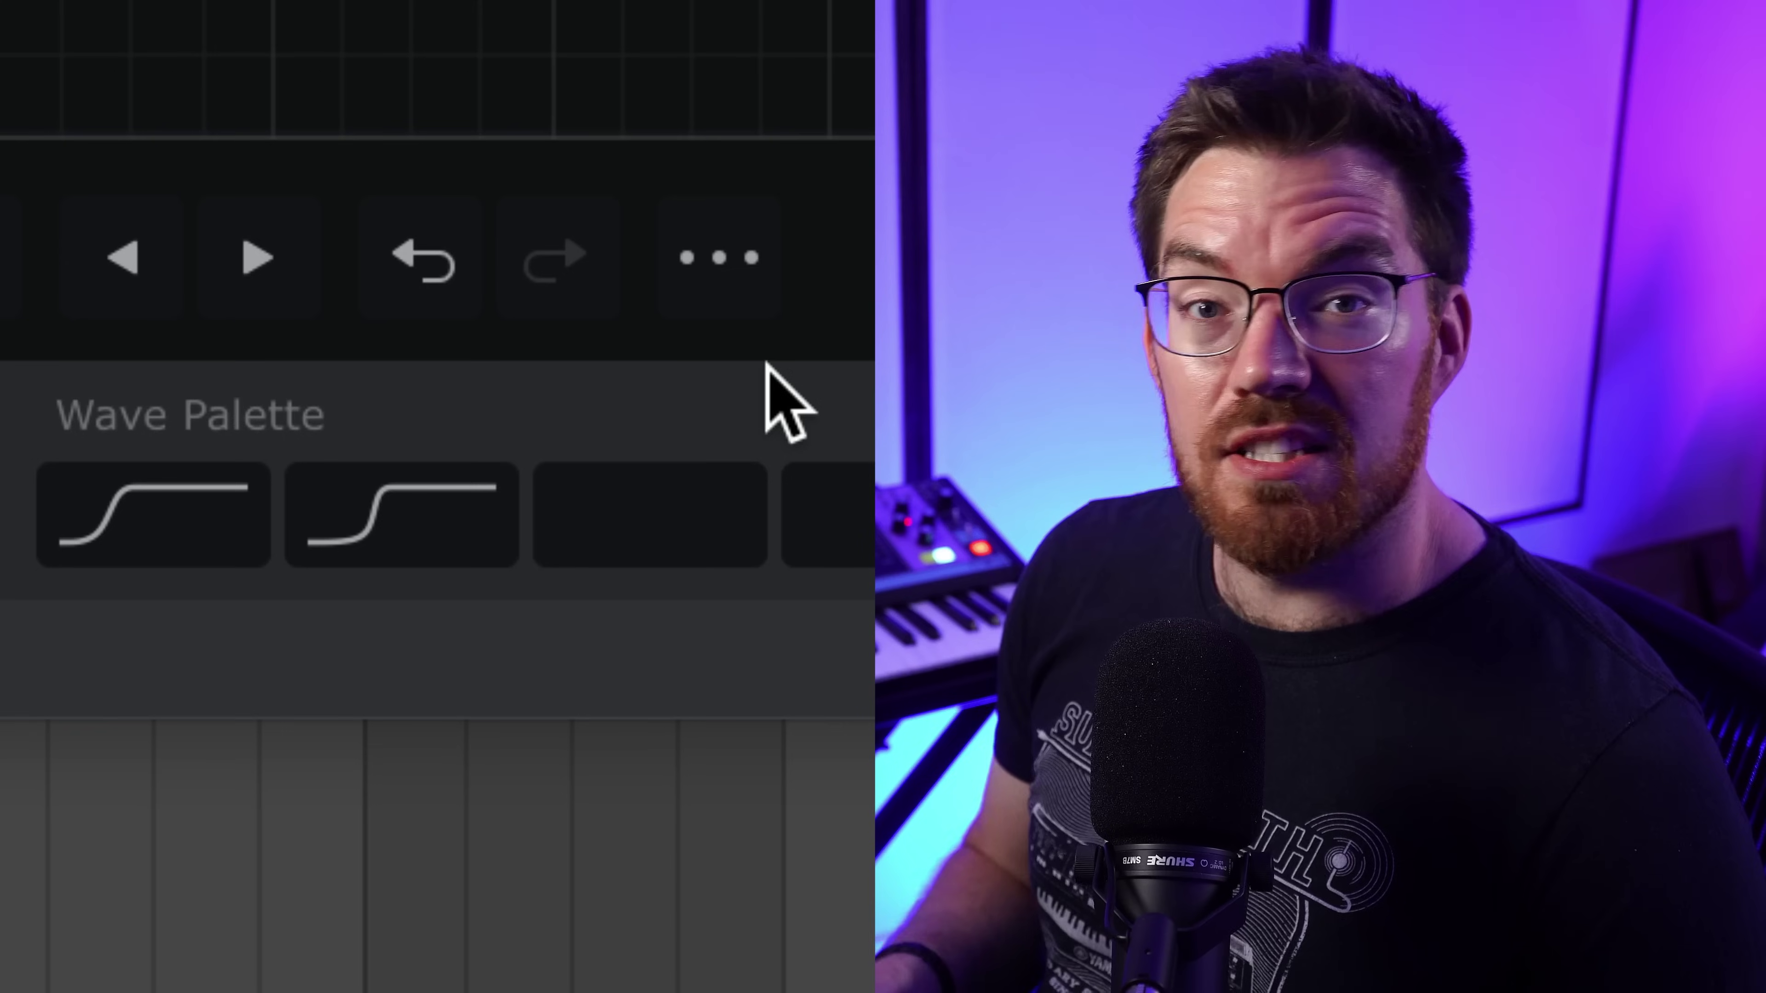
pyautogui.click(734, 518)
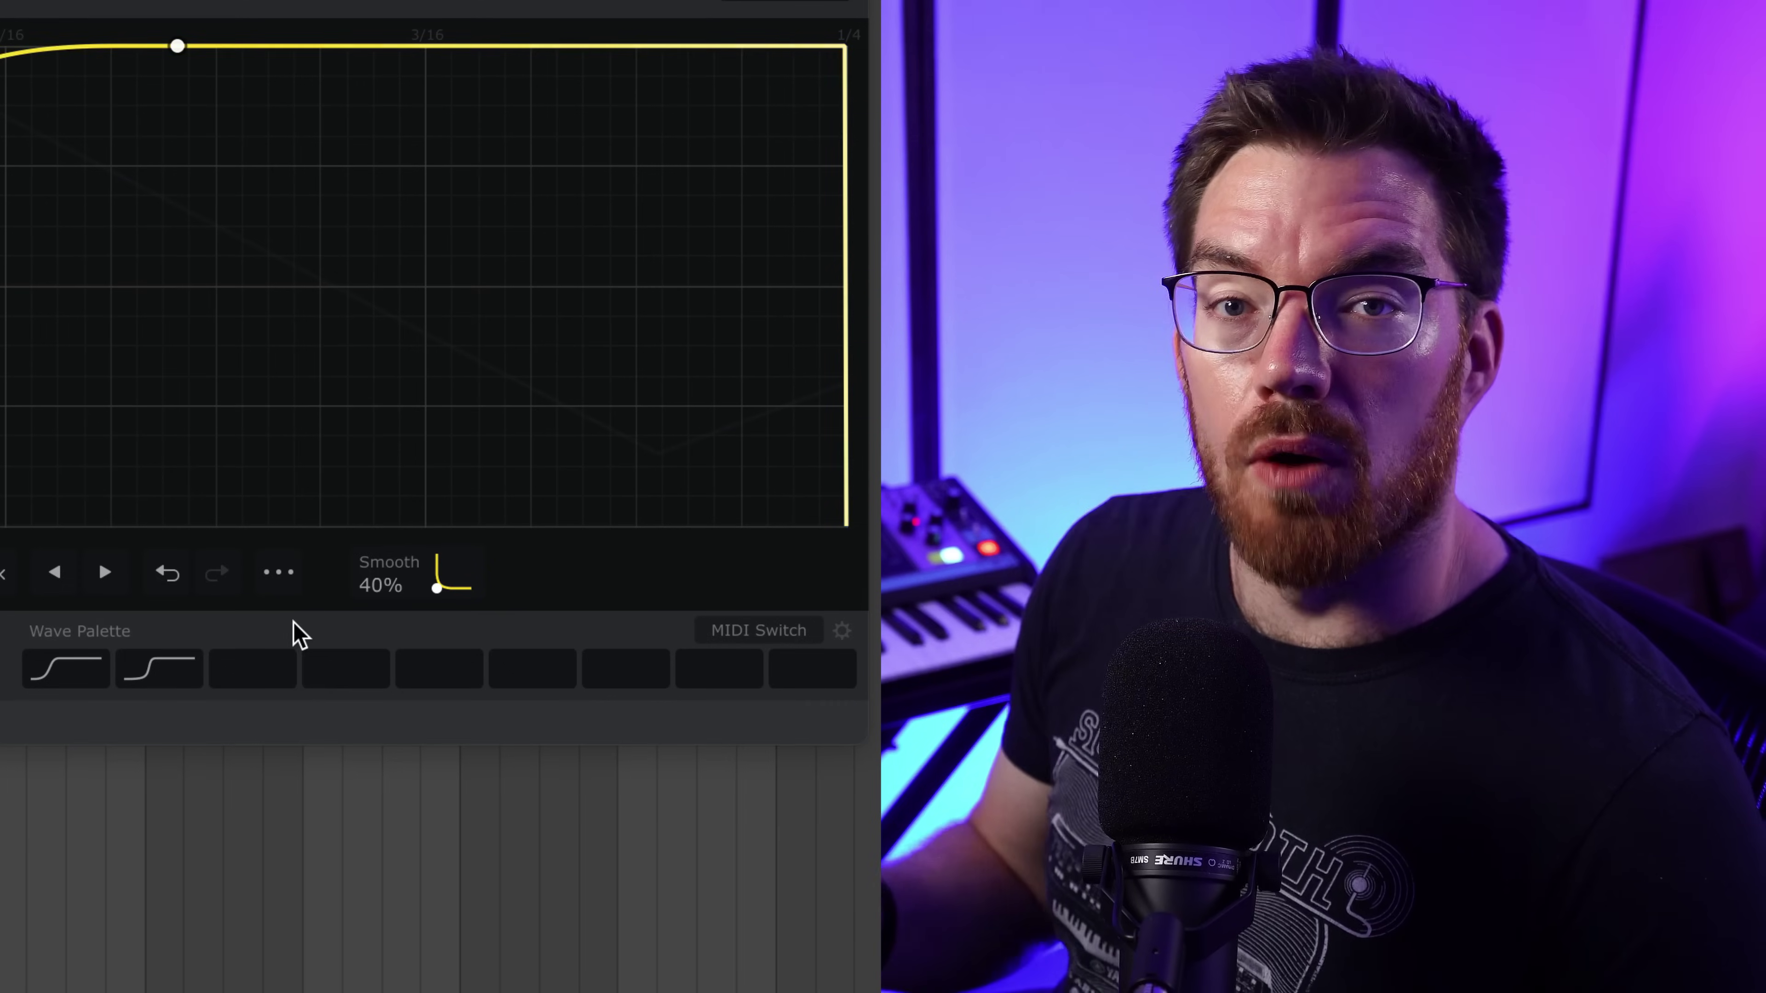
pyautogui.moveTo(285, 664)
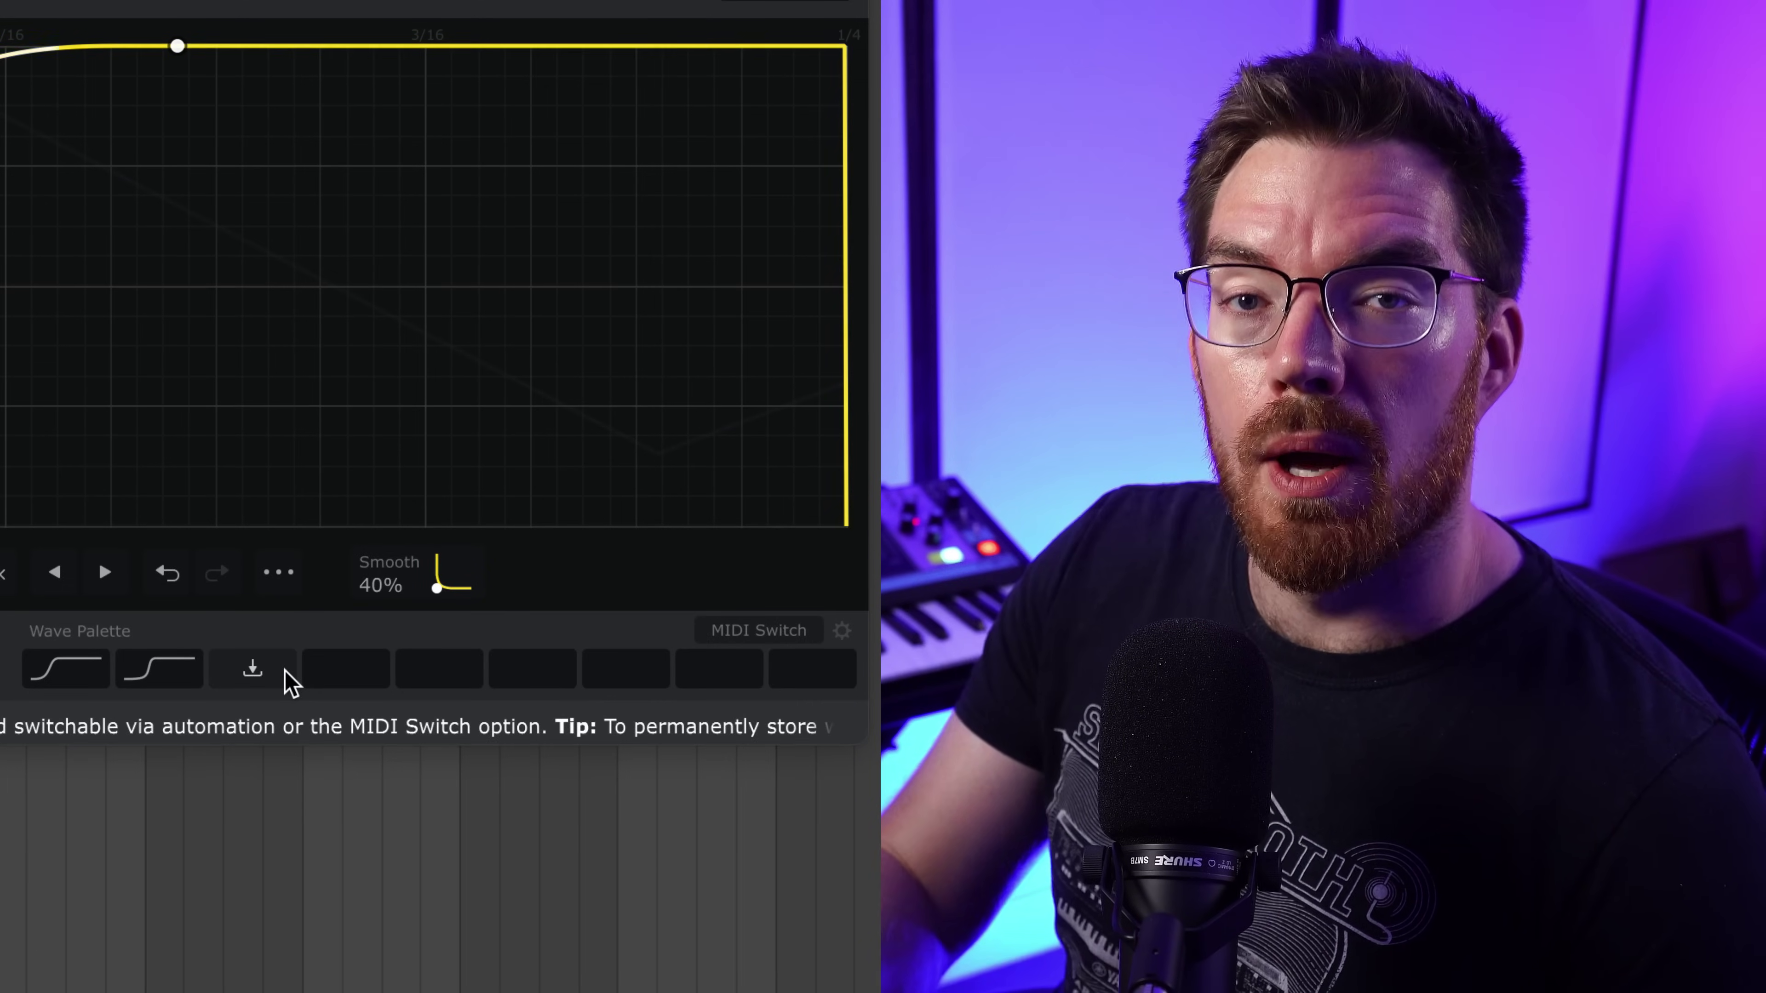
pyautogui.click(286, 673)
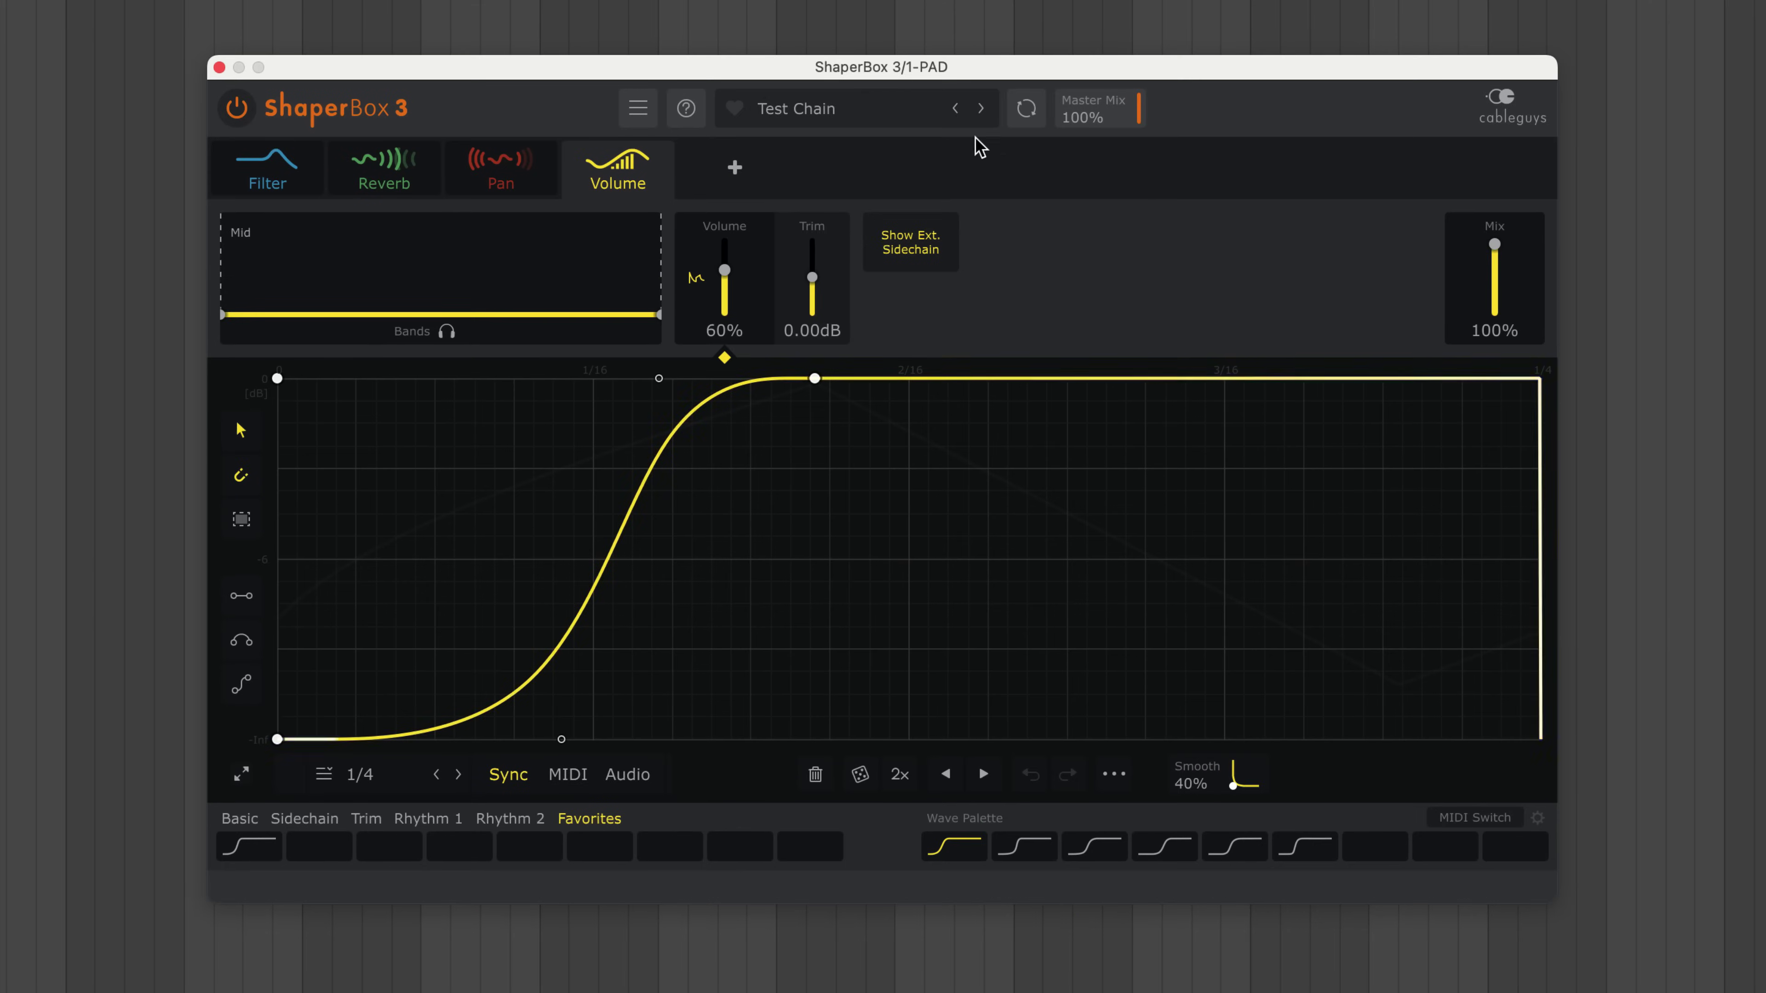
# - Step back through Para Comp v1, Vocal Air and snare reverb presets, then recall palette waves 2, 3 and 5
pyautogui.click(955, 110)
pyautogui.click(955, 110)
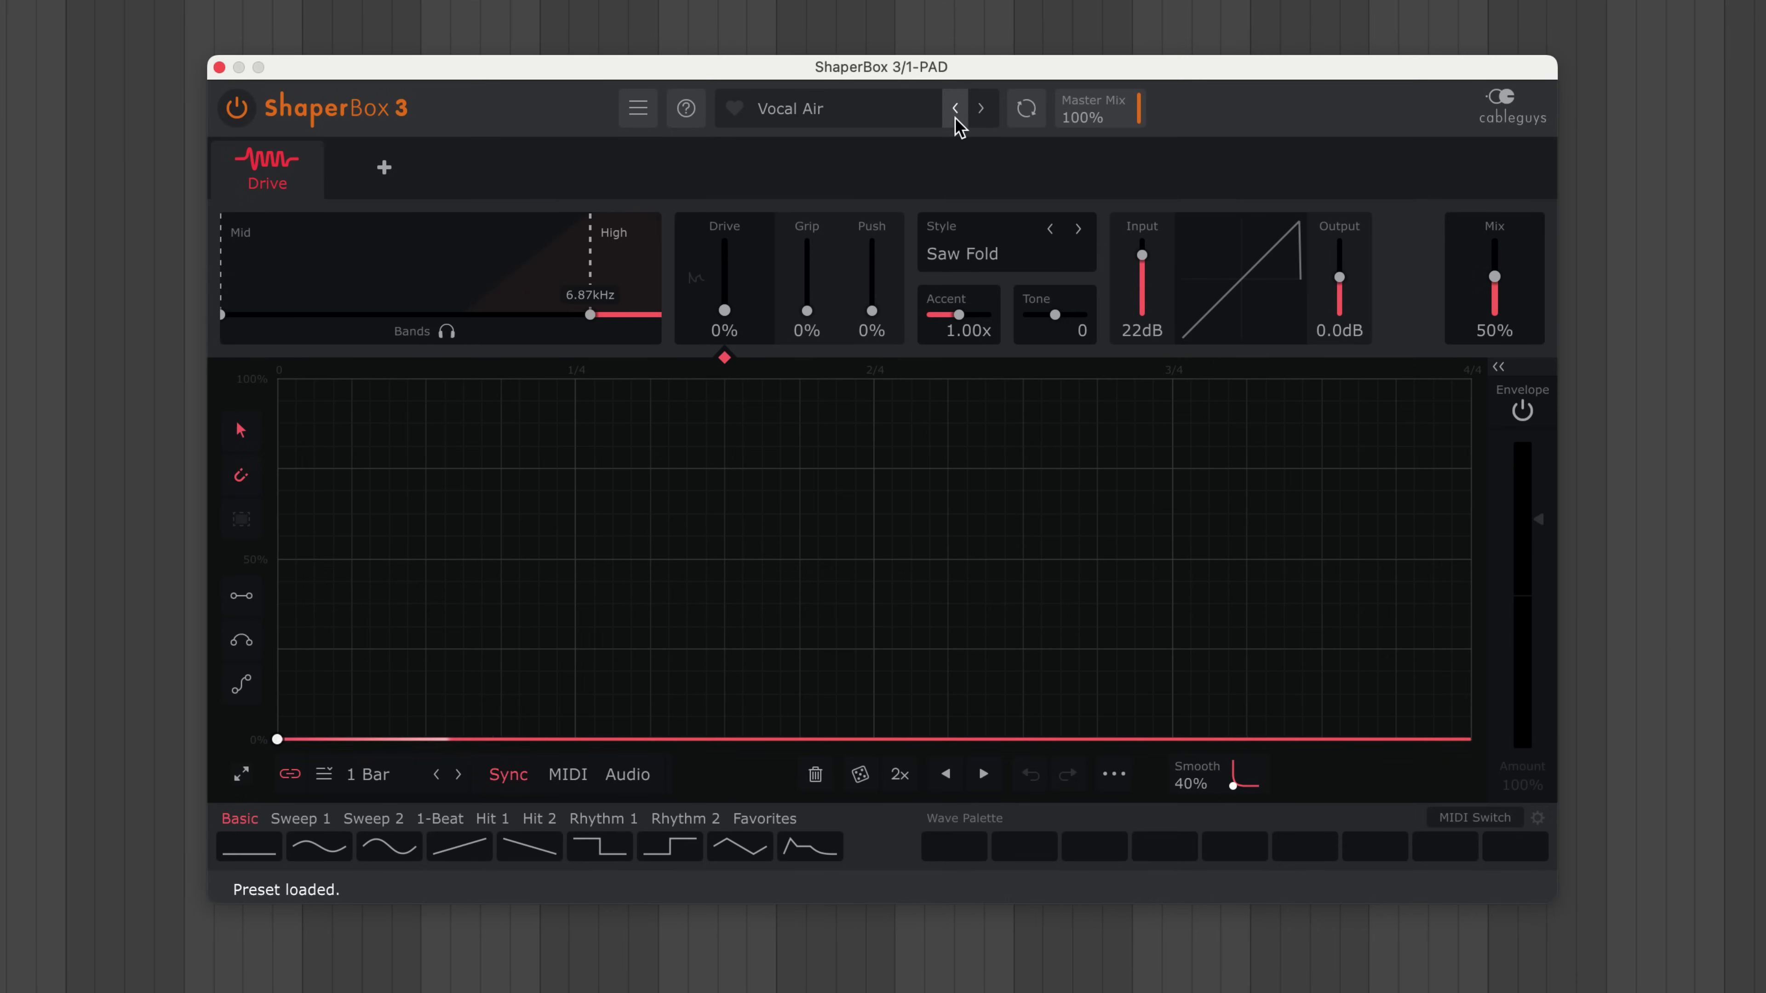
pyautogui.click(955, 110)
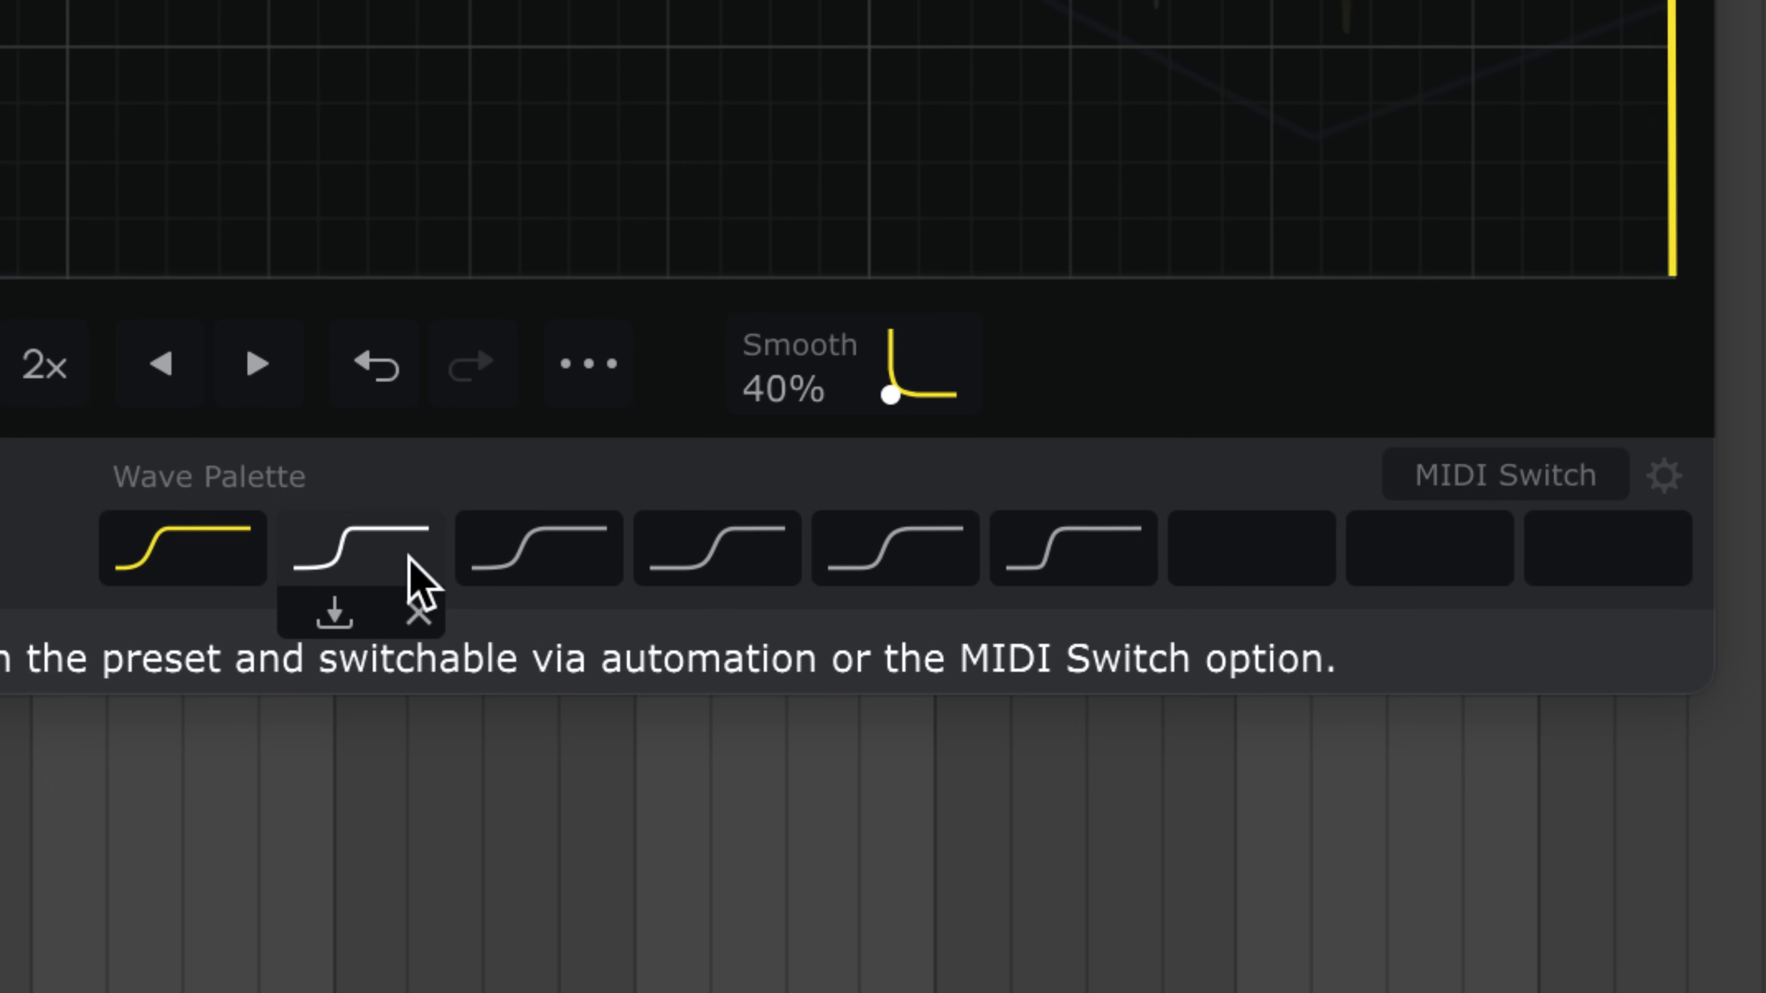
pyautogui.click(412, 563)
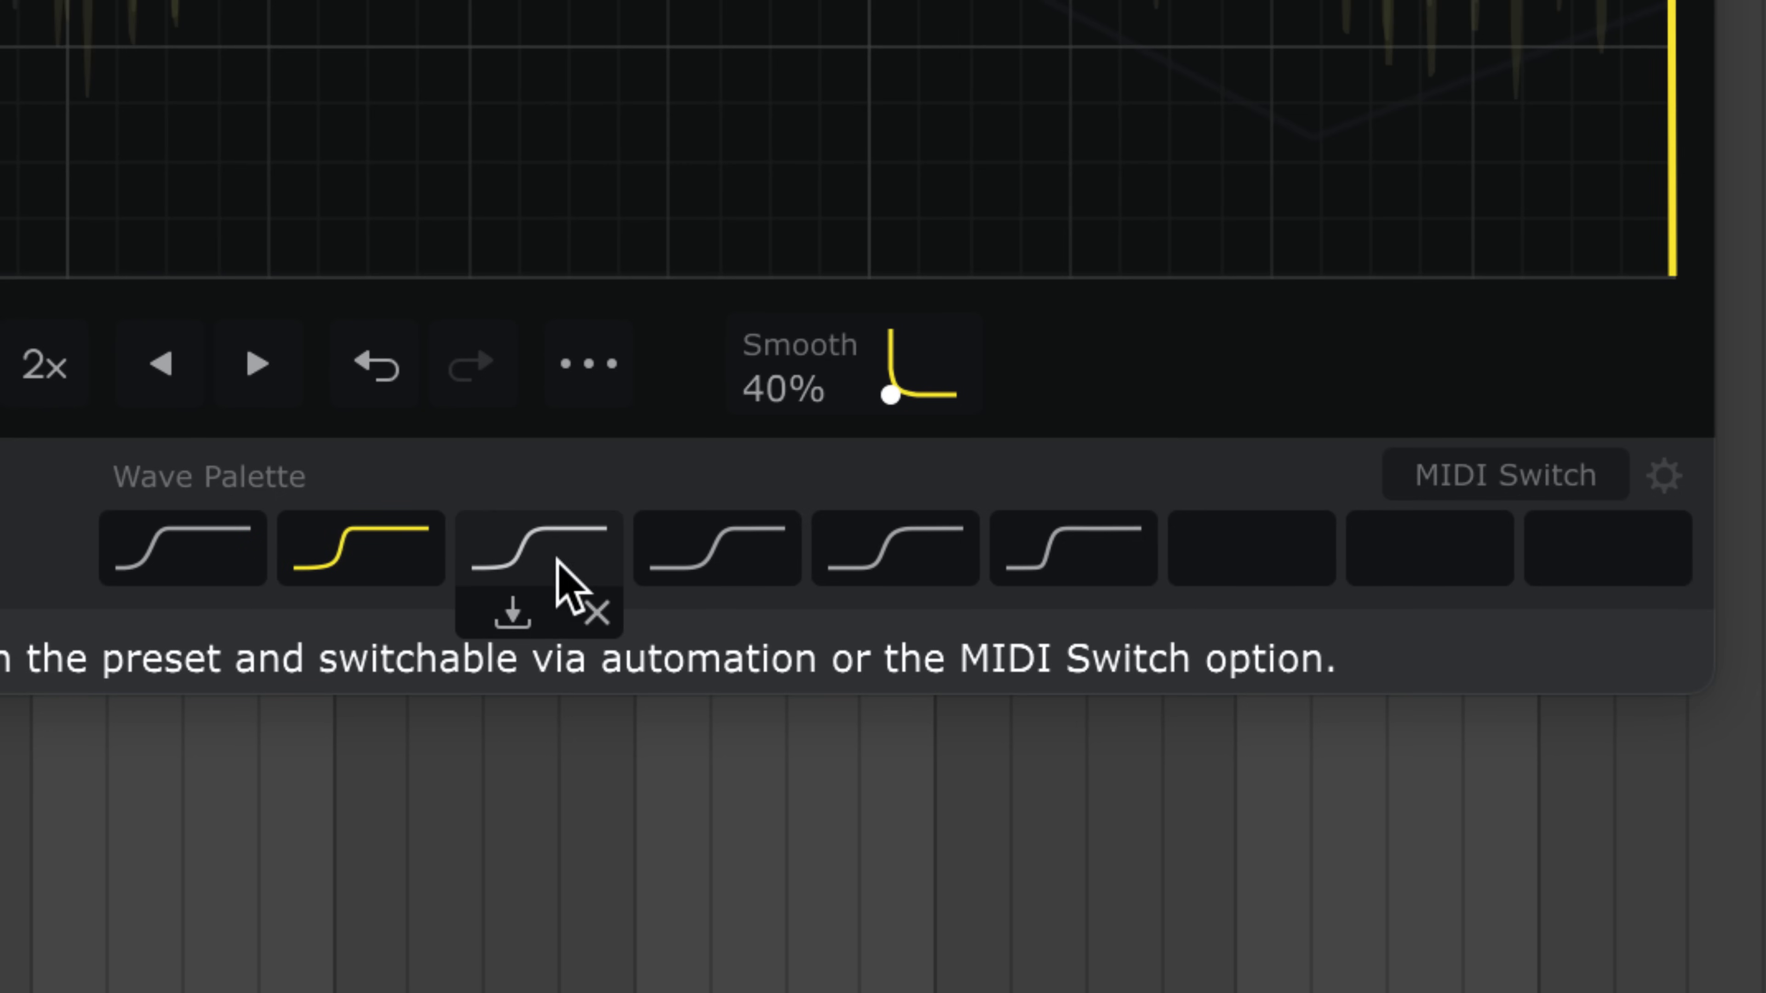
pyautogui.click(558, 567)
pyautogui.click(913, 565)
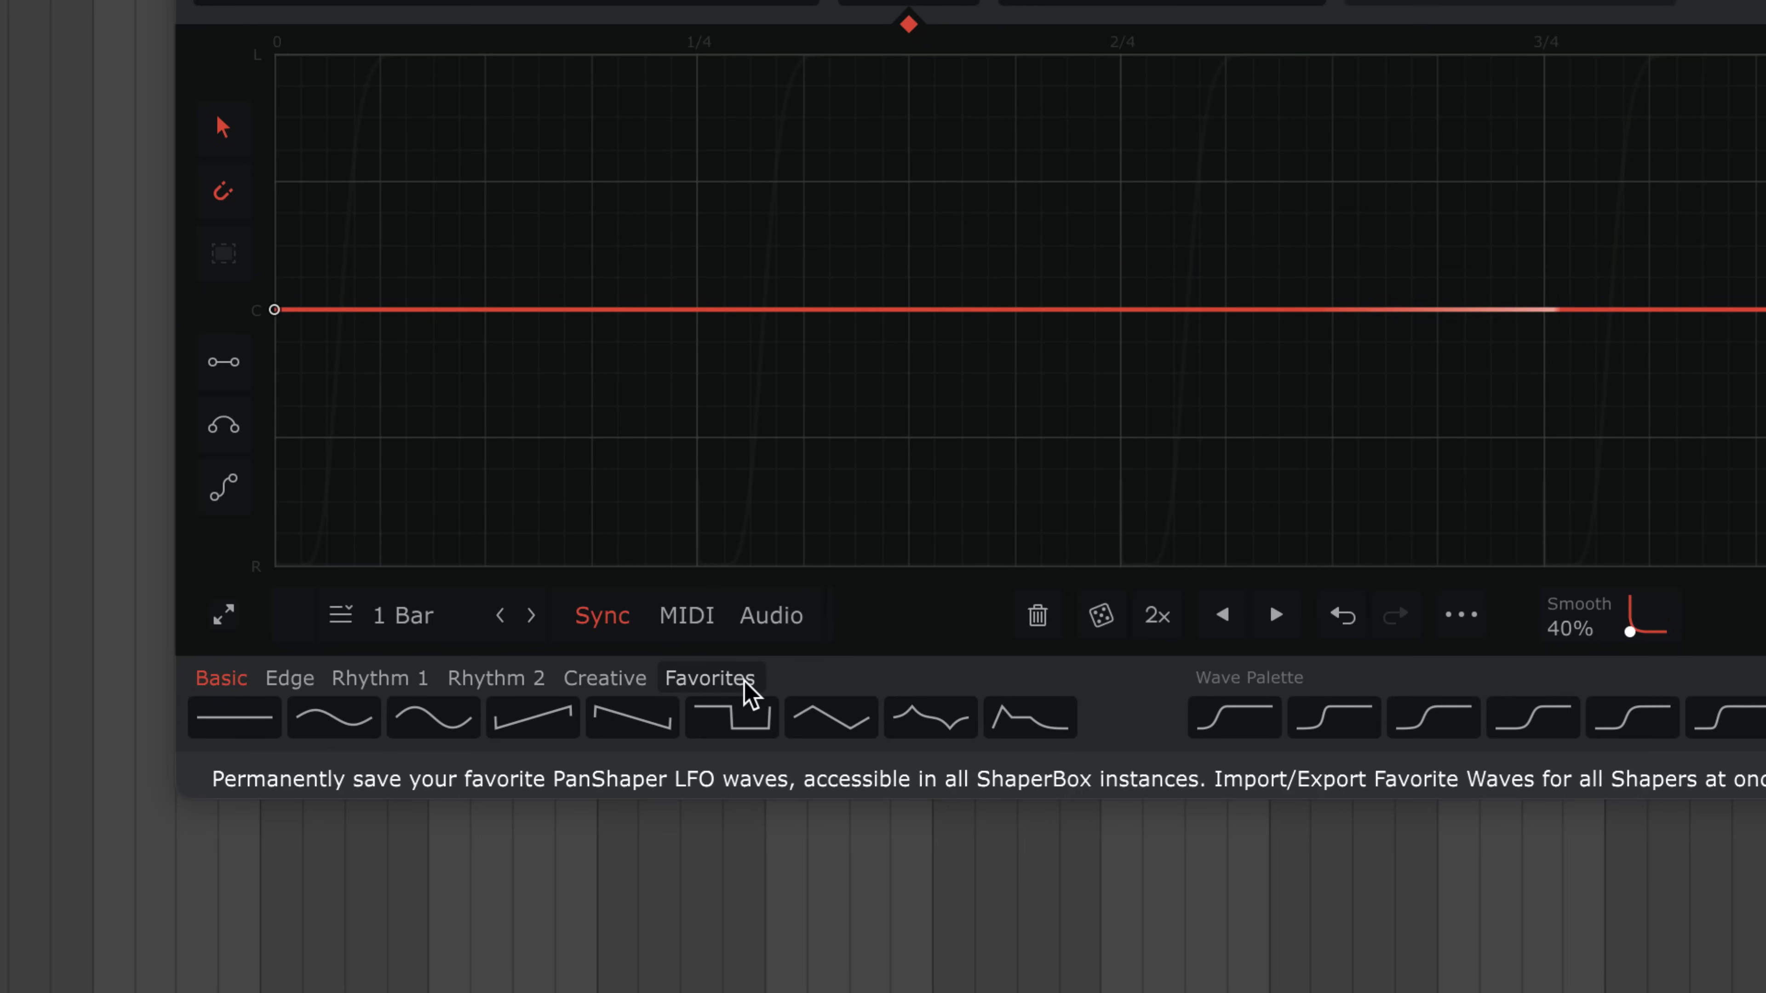
# - Load favourite waves 1 to 5 into the Pan LFO, ending on the triangle
pyautogui.click(746, 681)
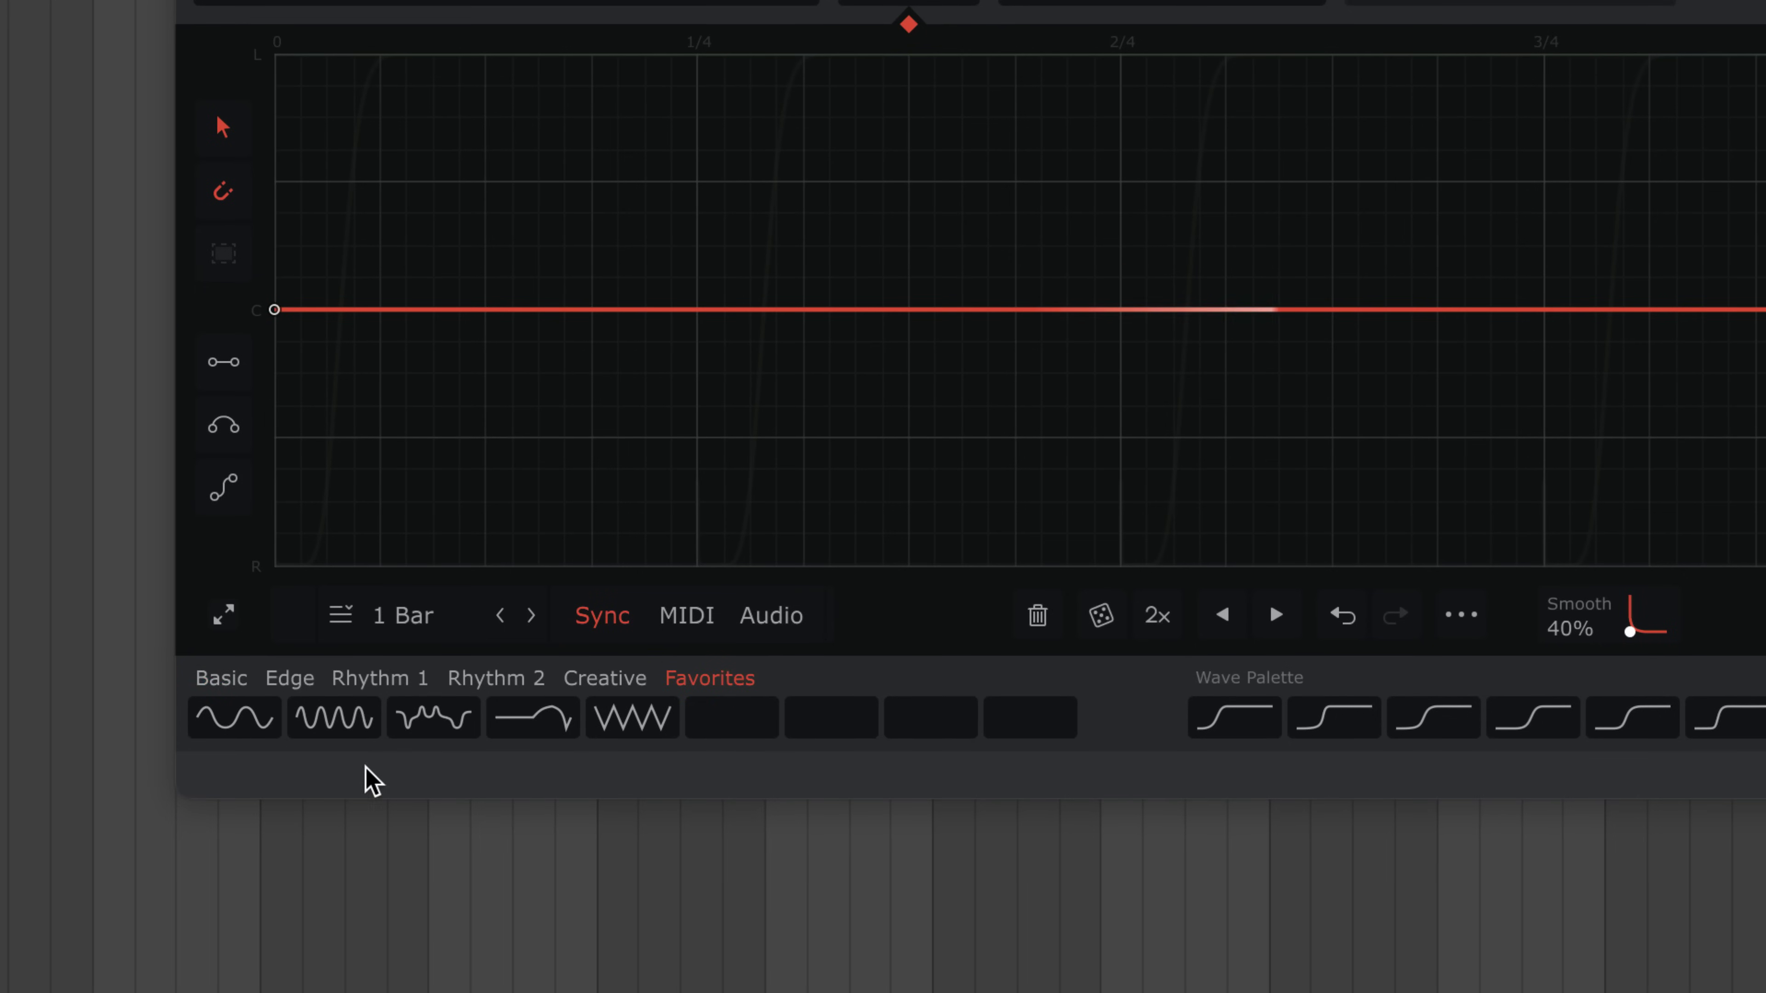
pyautogui.click(237, 721)
pyautogui.click(336, 723)
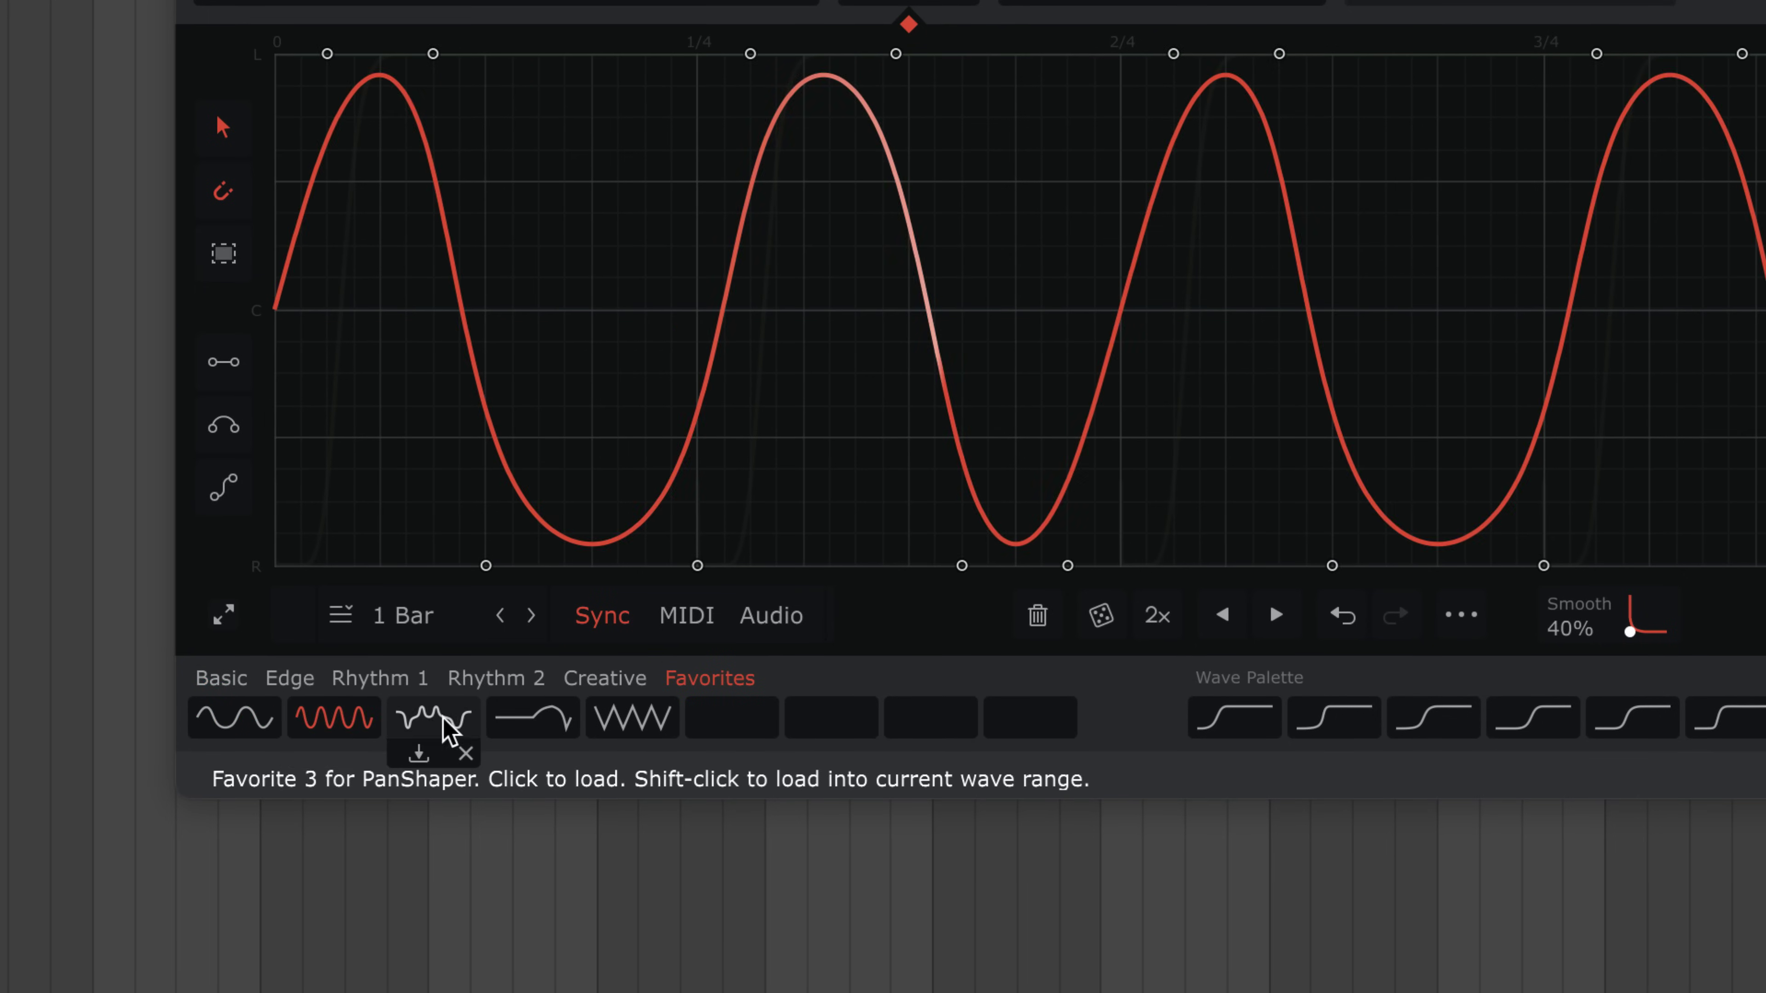
pyautogui.click(438, 723)
pyautogui.click(529, 734)
pyautogui.click(664, 731)
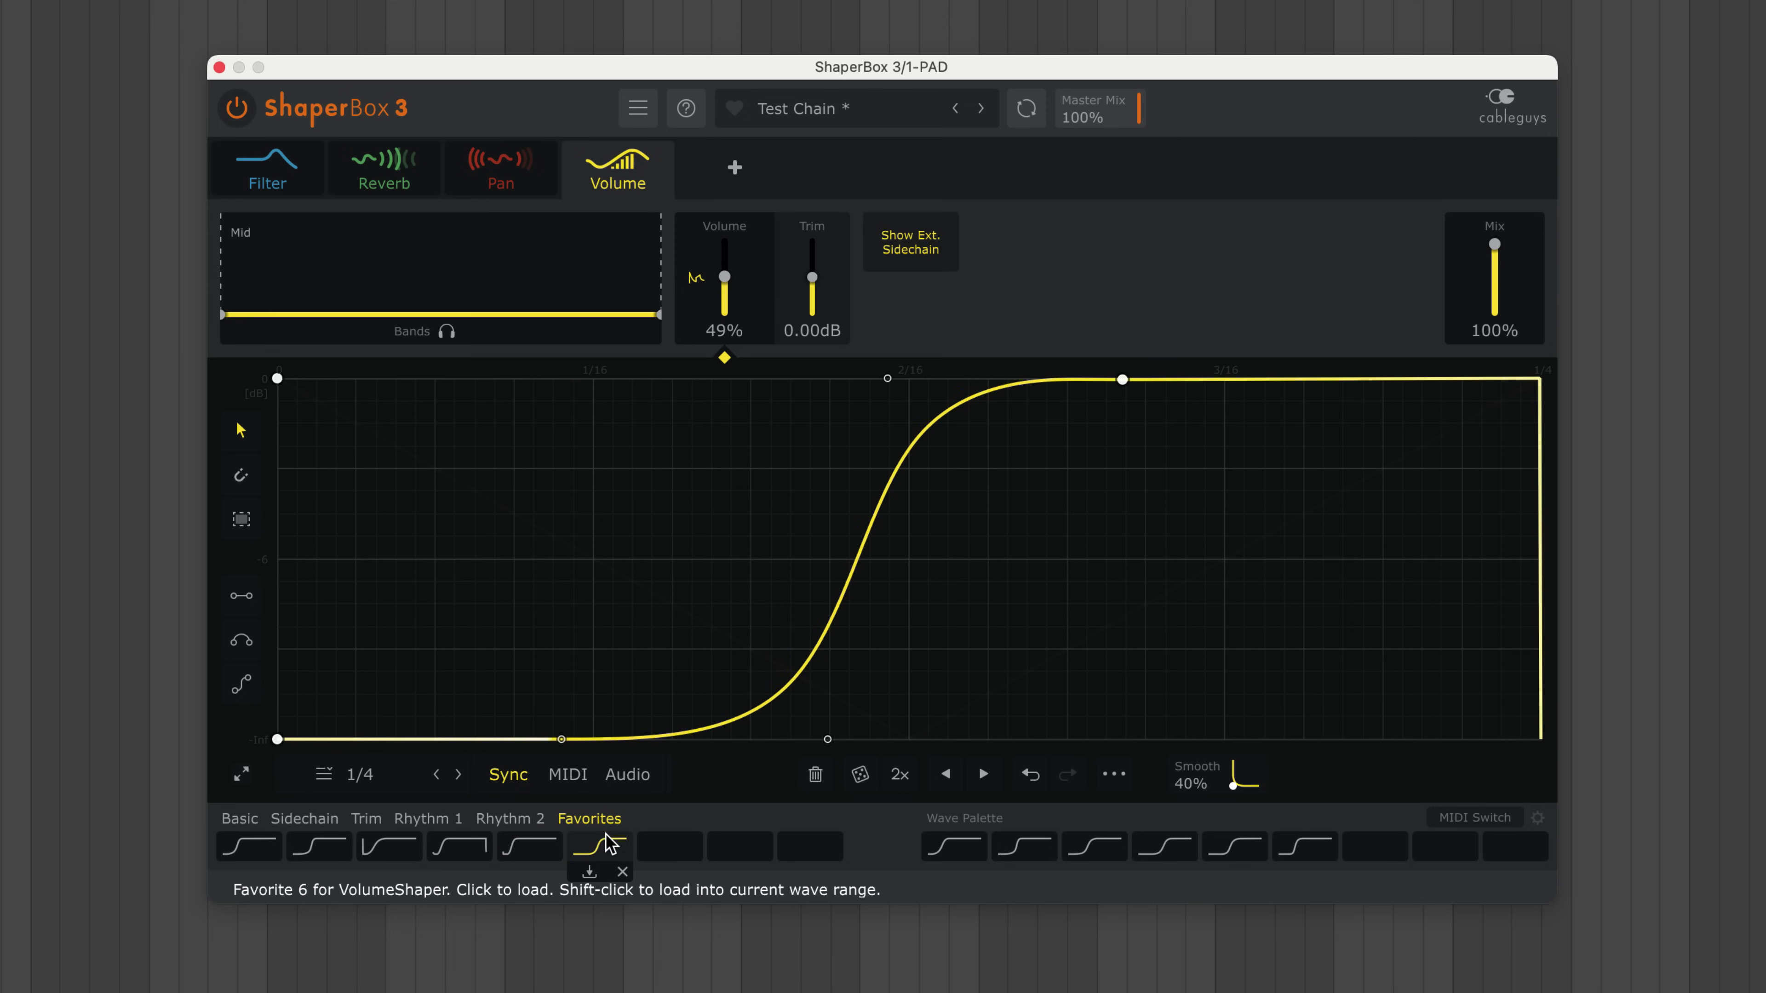
# - Switch to the Filter module and advance presets past HalfTime Pump to High Band Ducking
pyautogui.click(281, 185)
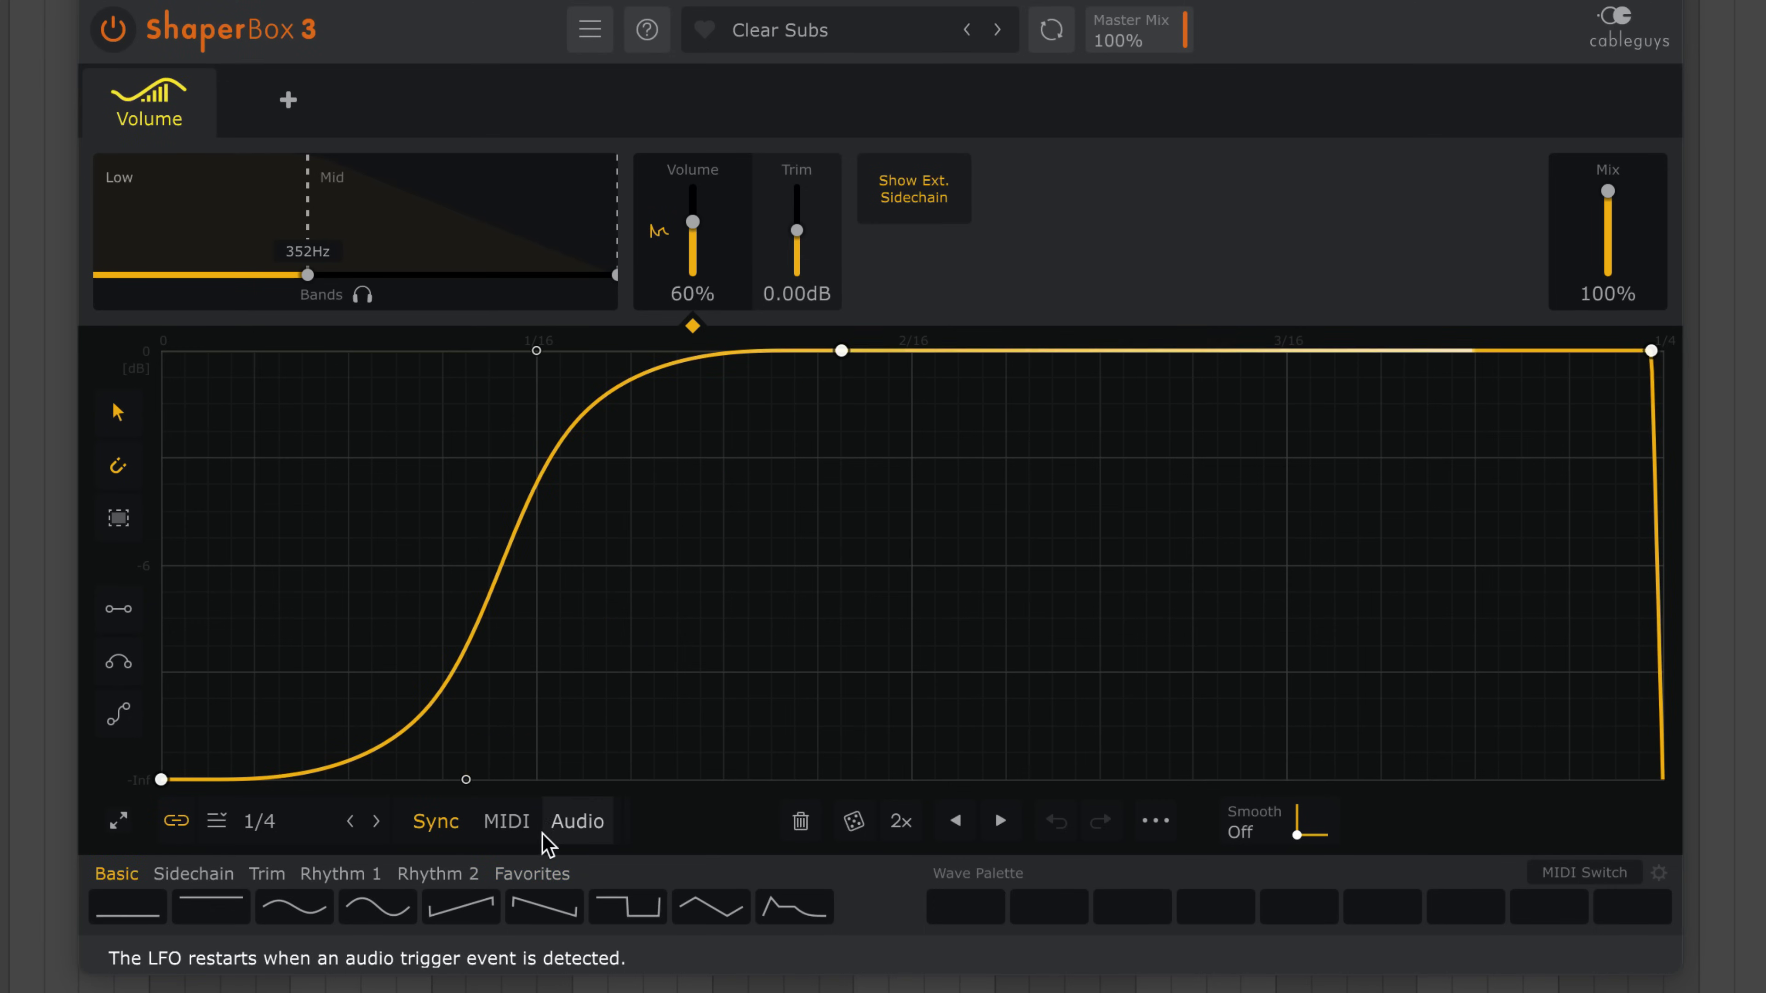
pyautogui.click(1002, 28)
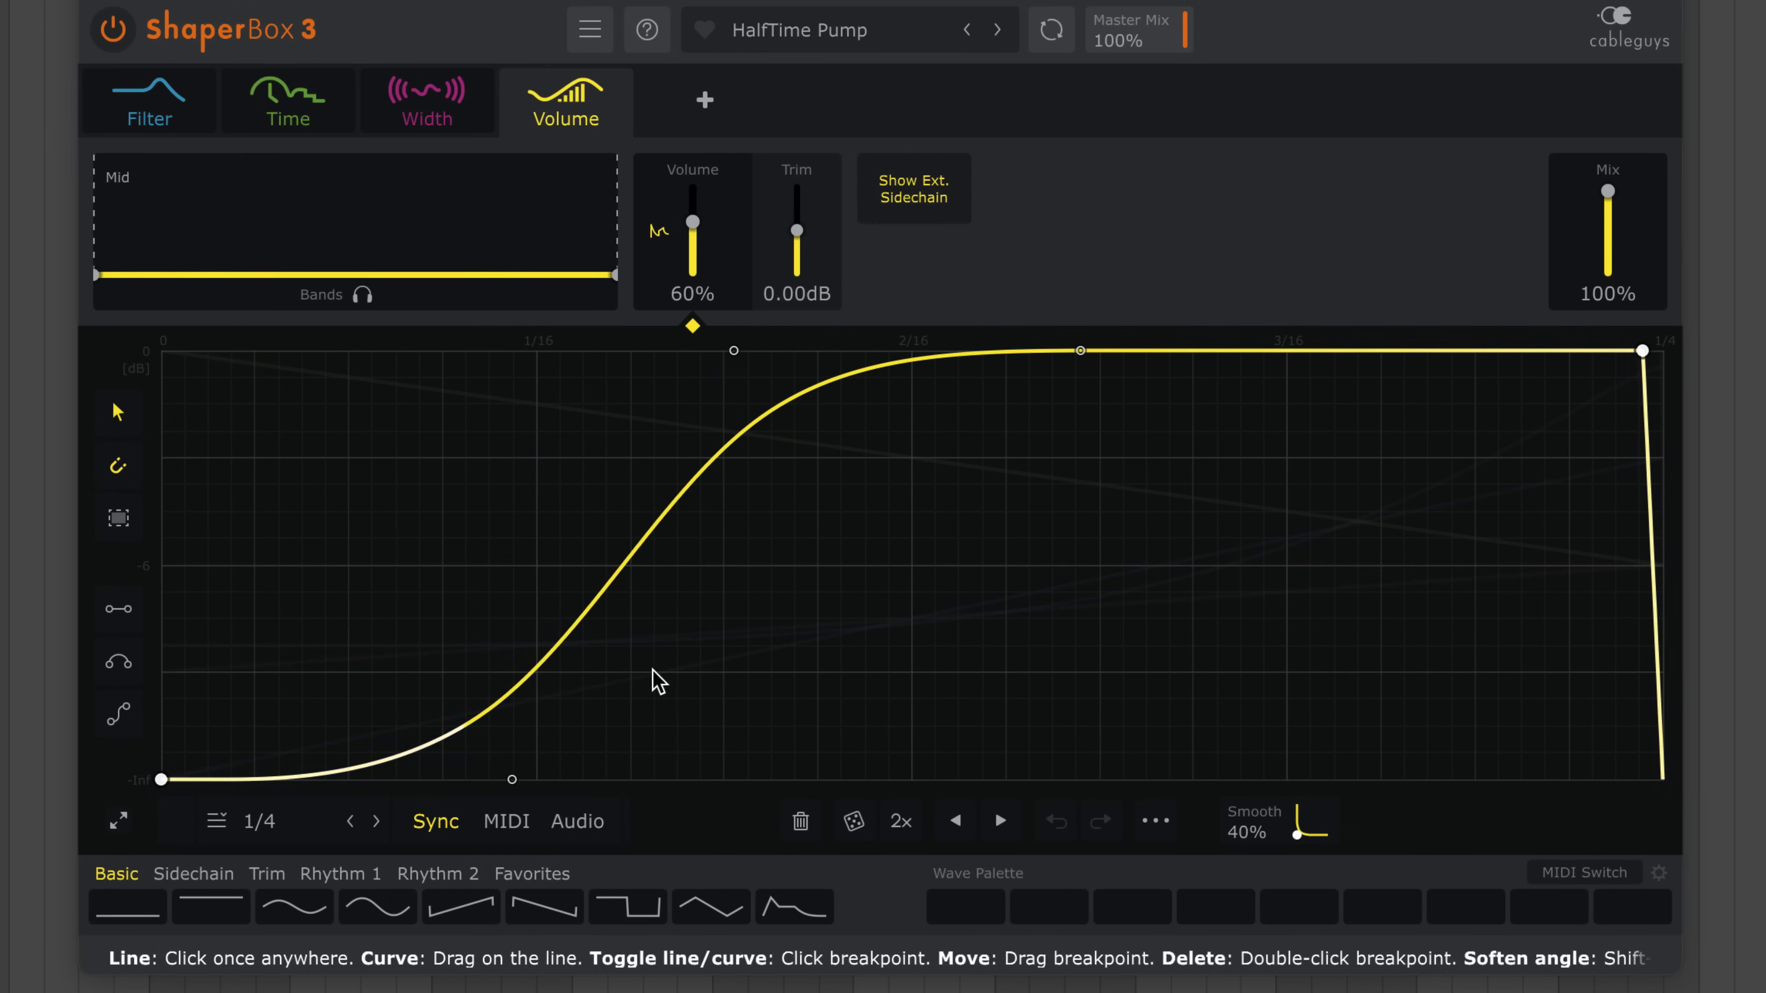
pyautogui.click(1006, 36)
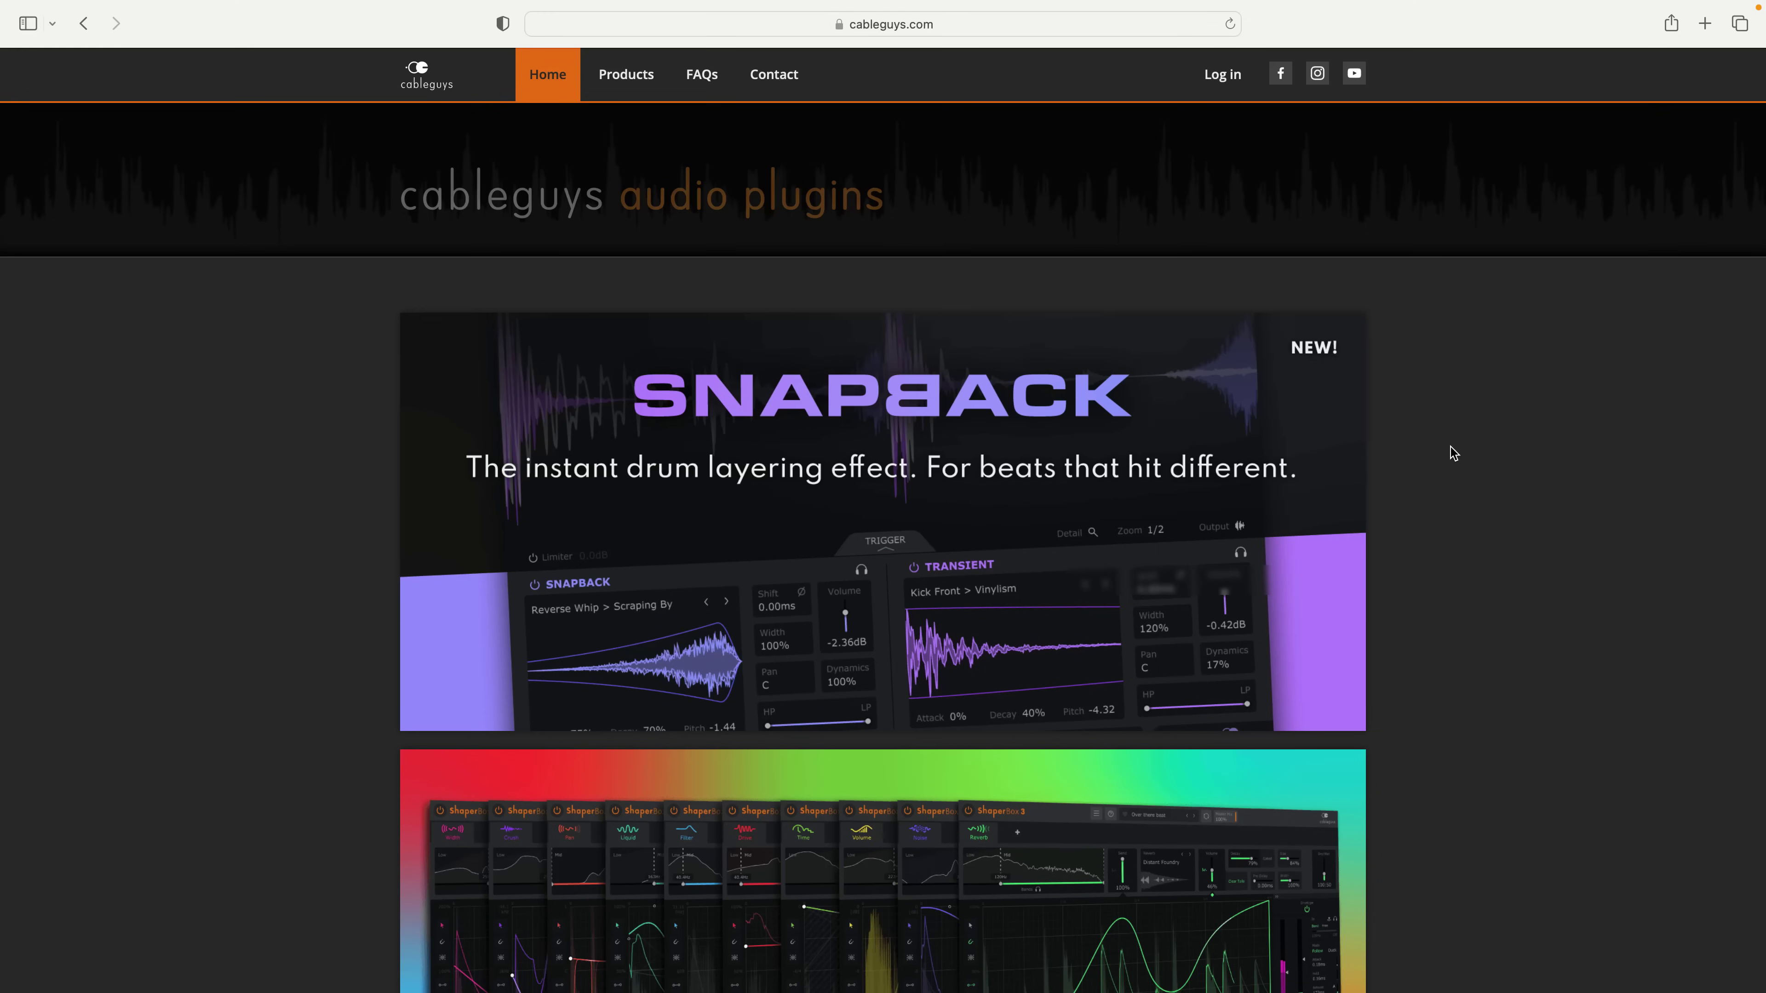
# - Scroll to the cableguys.com footer and begin entering an email address in the Newsletter field
pyautogui.scroll(-20, 1453, 453)
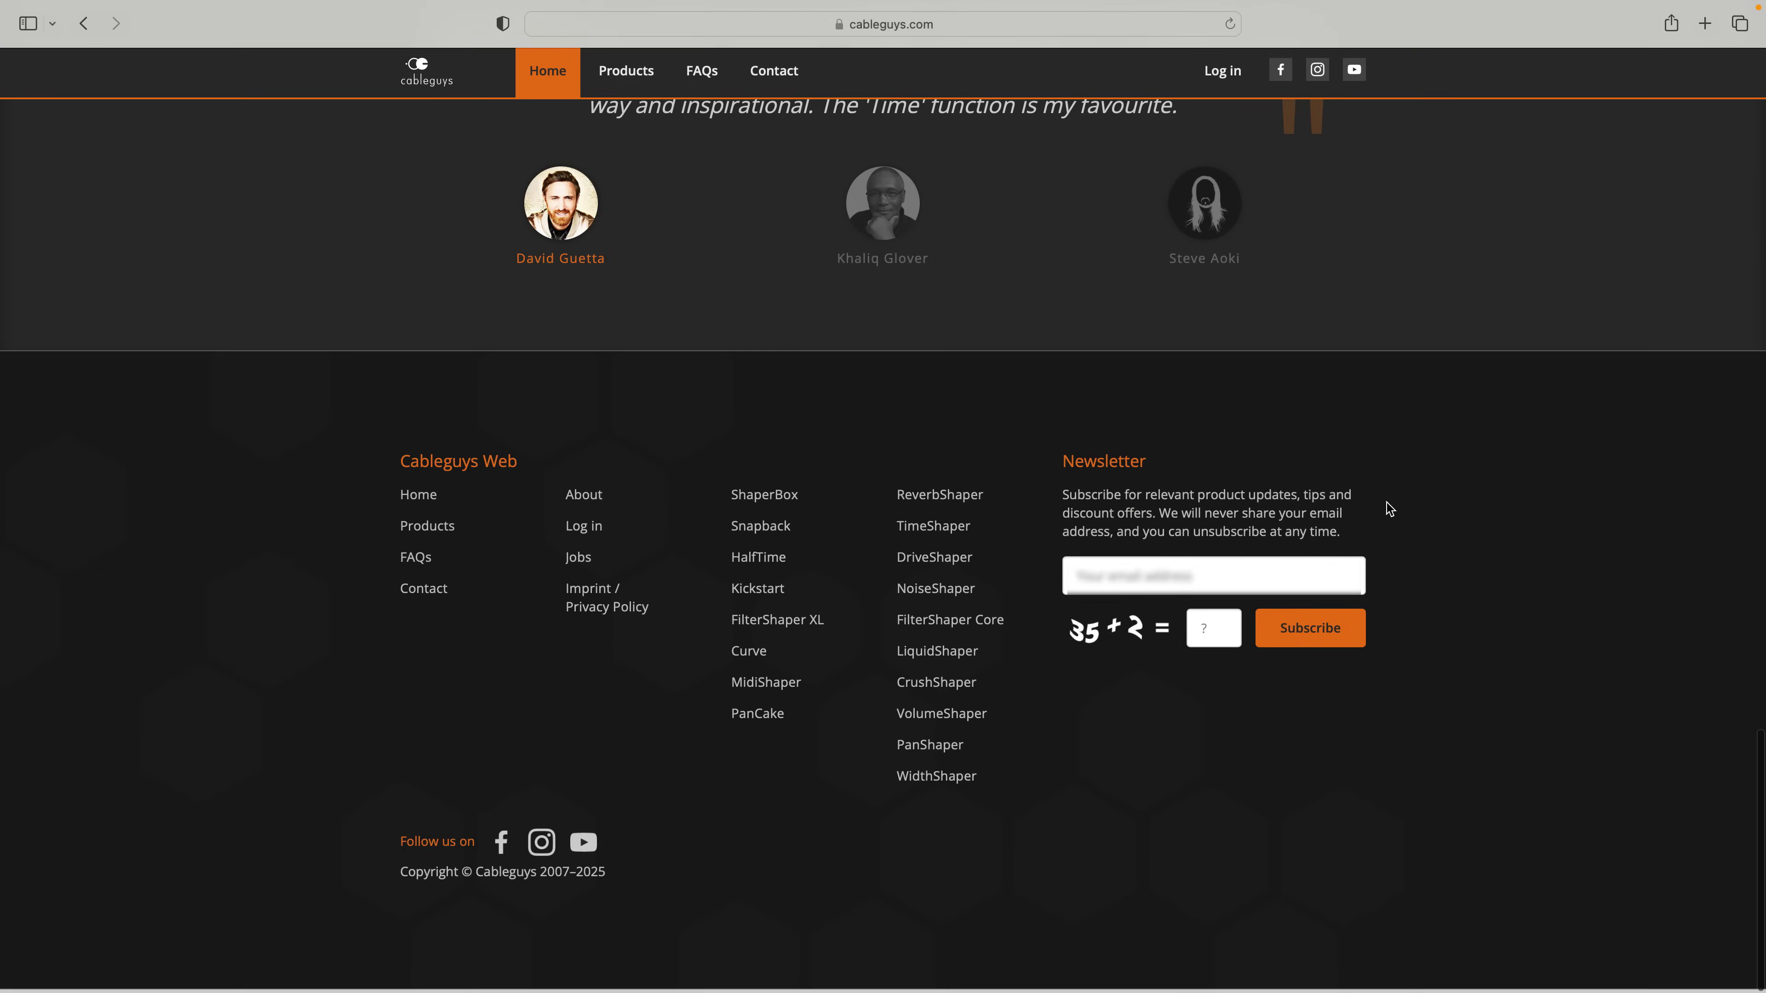
pyautogui.click(1171, 575)
pyautogui.write('con')
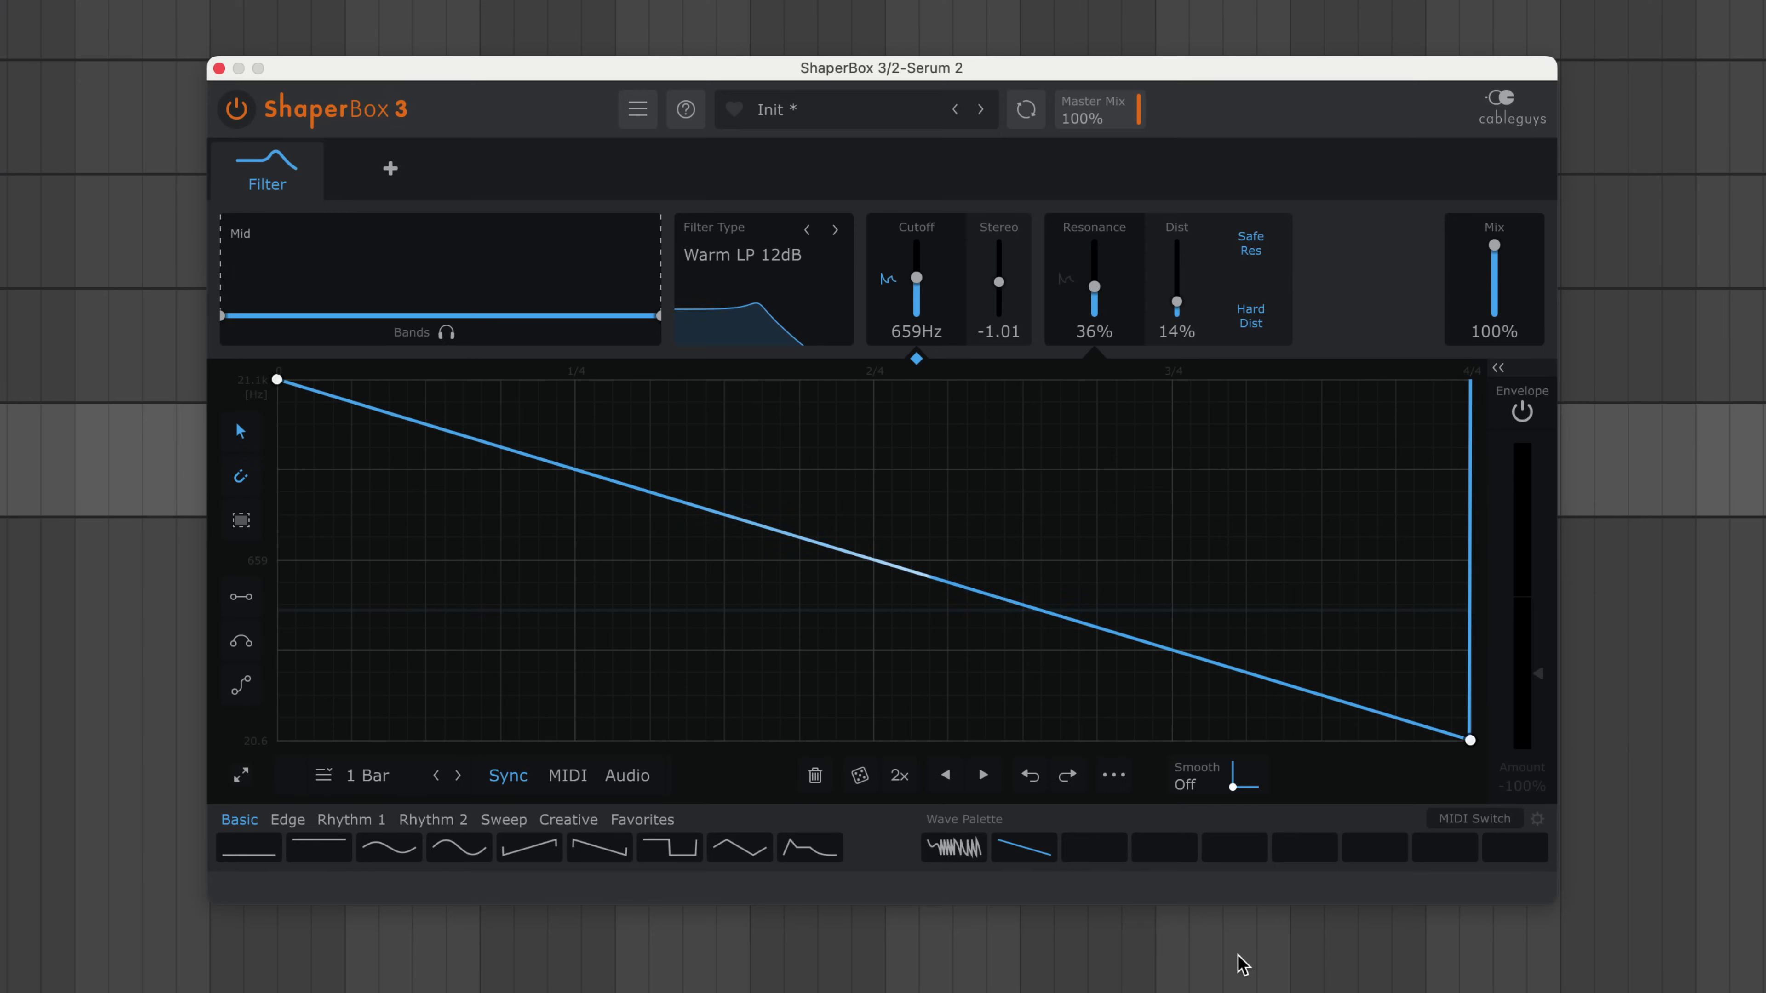
# - Play the Filter envelope, double it up to 32 ramps, then undo back to four ramps
pyautogui.press('space')
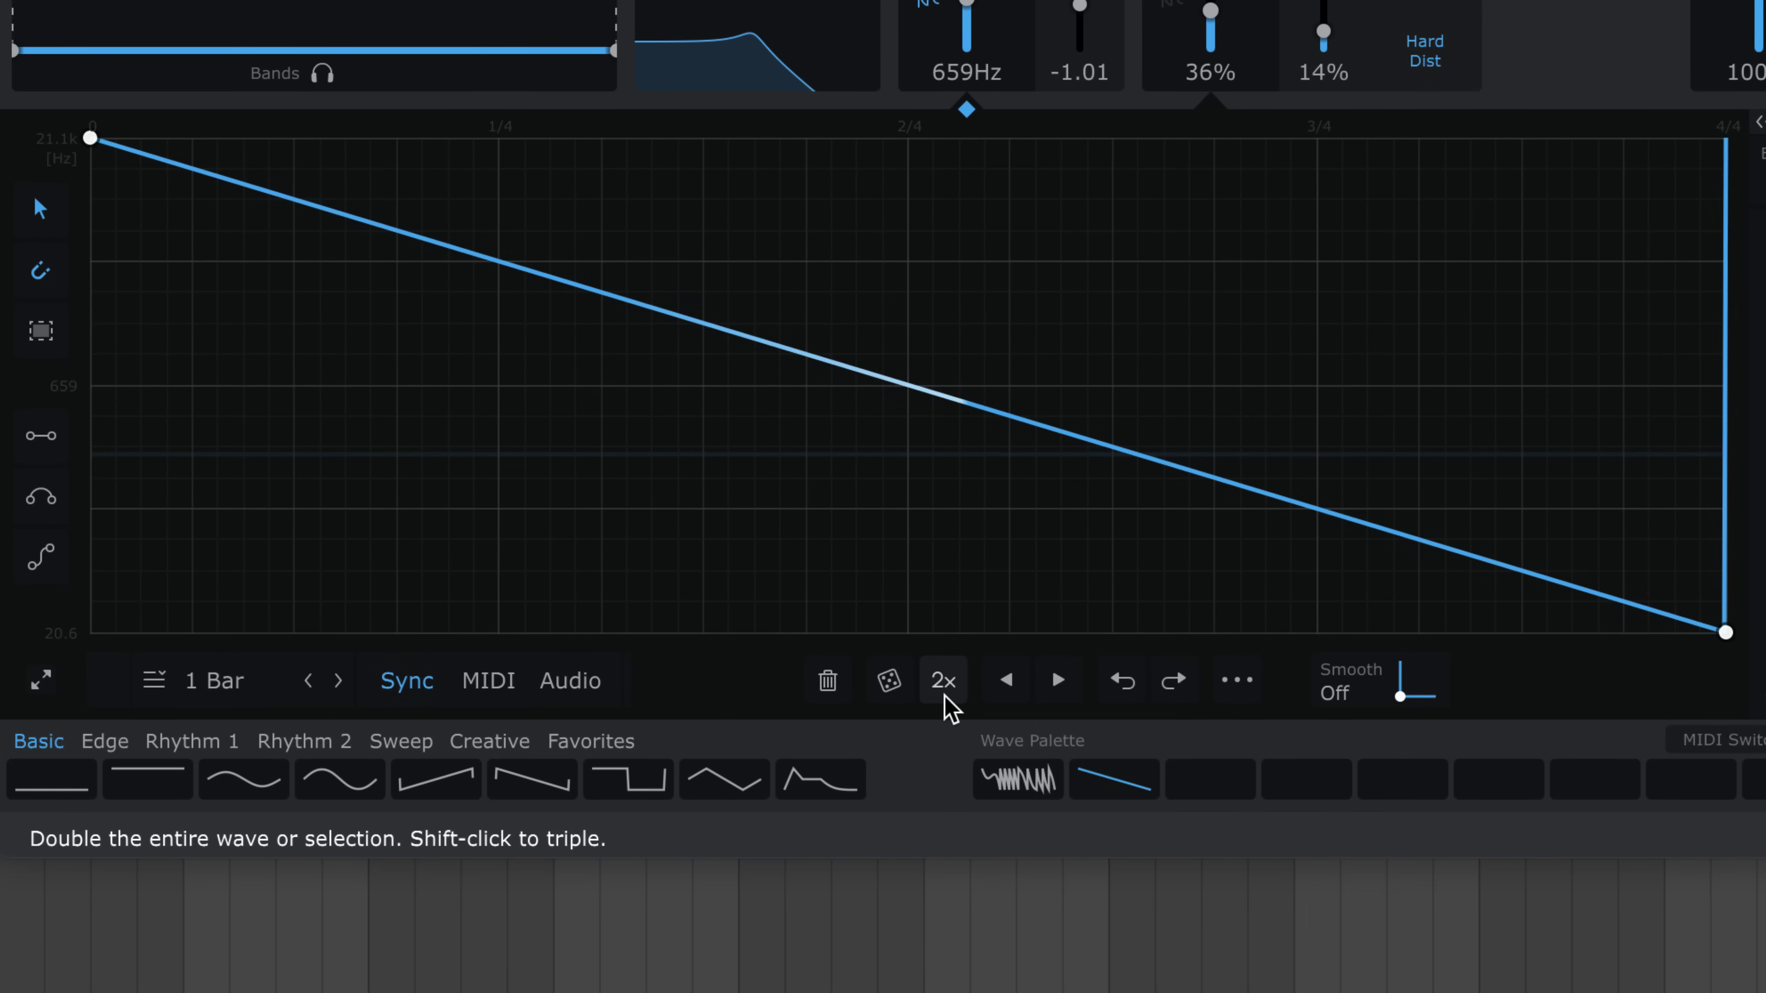
pyautogui.click(945, 699)
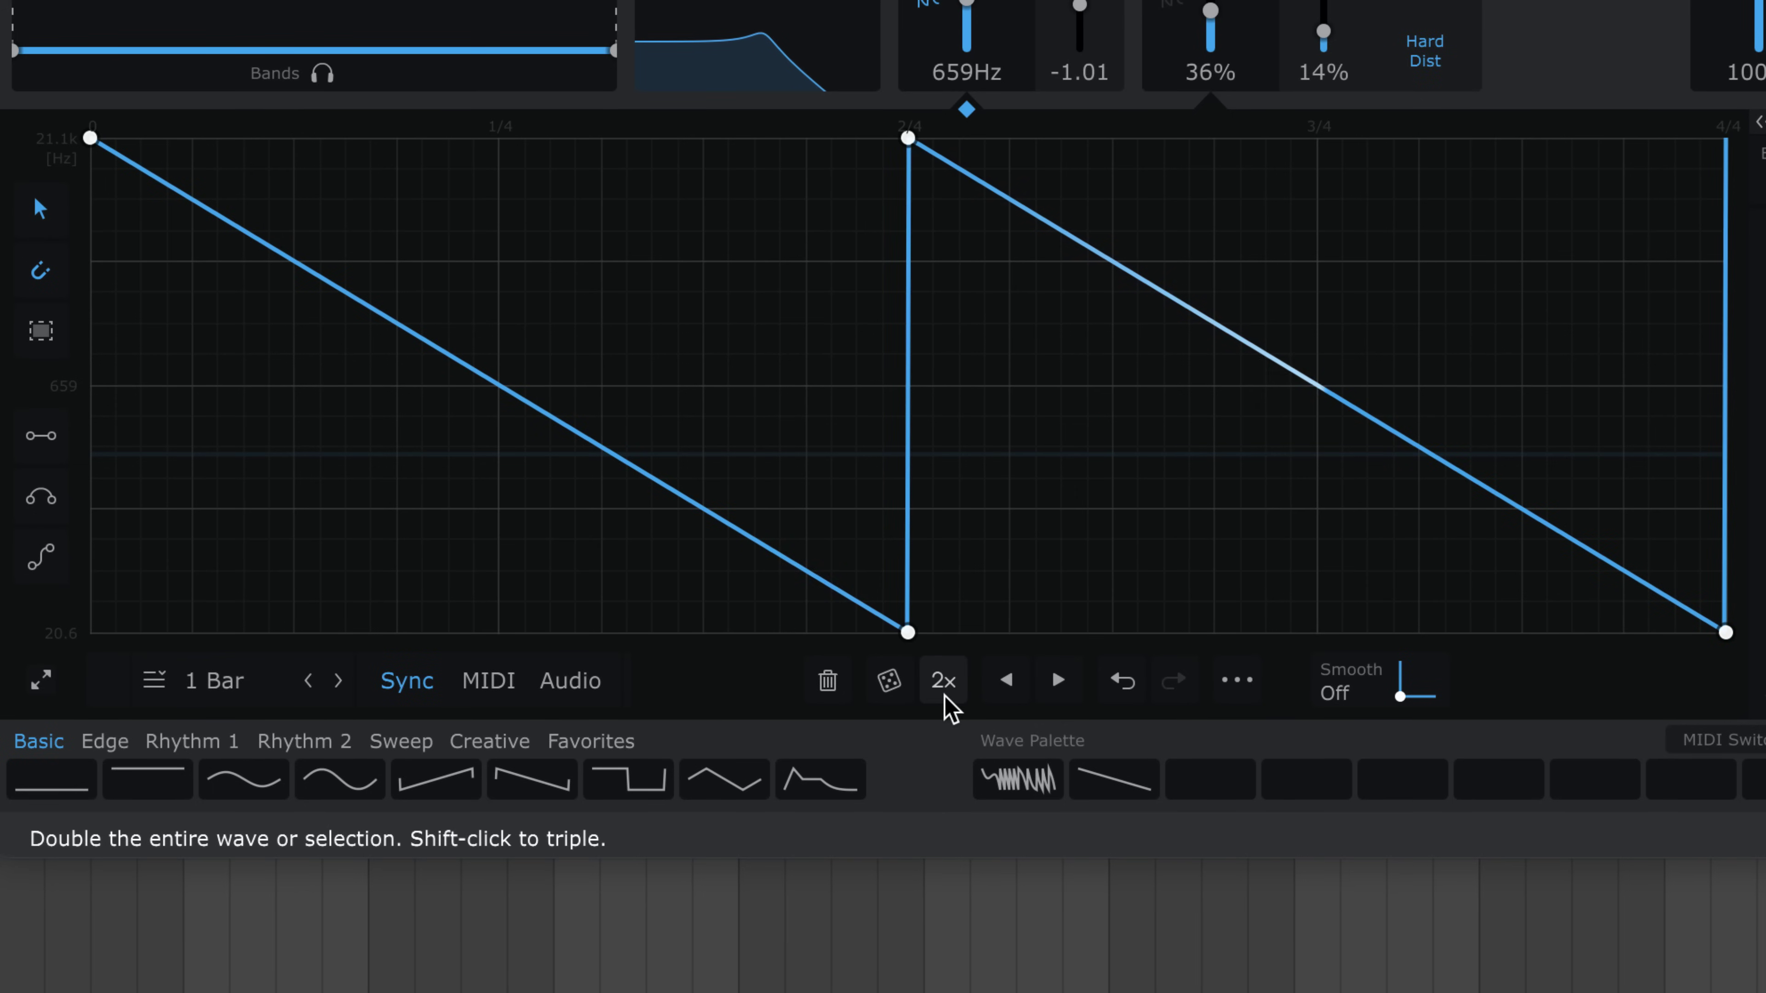
pyautogui.click(945, 699)
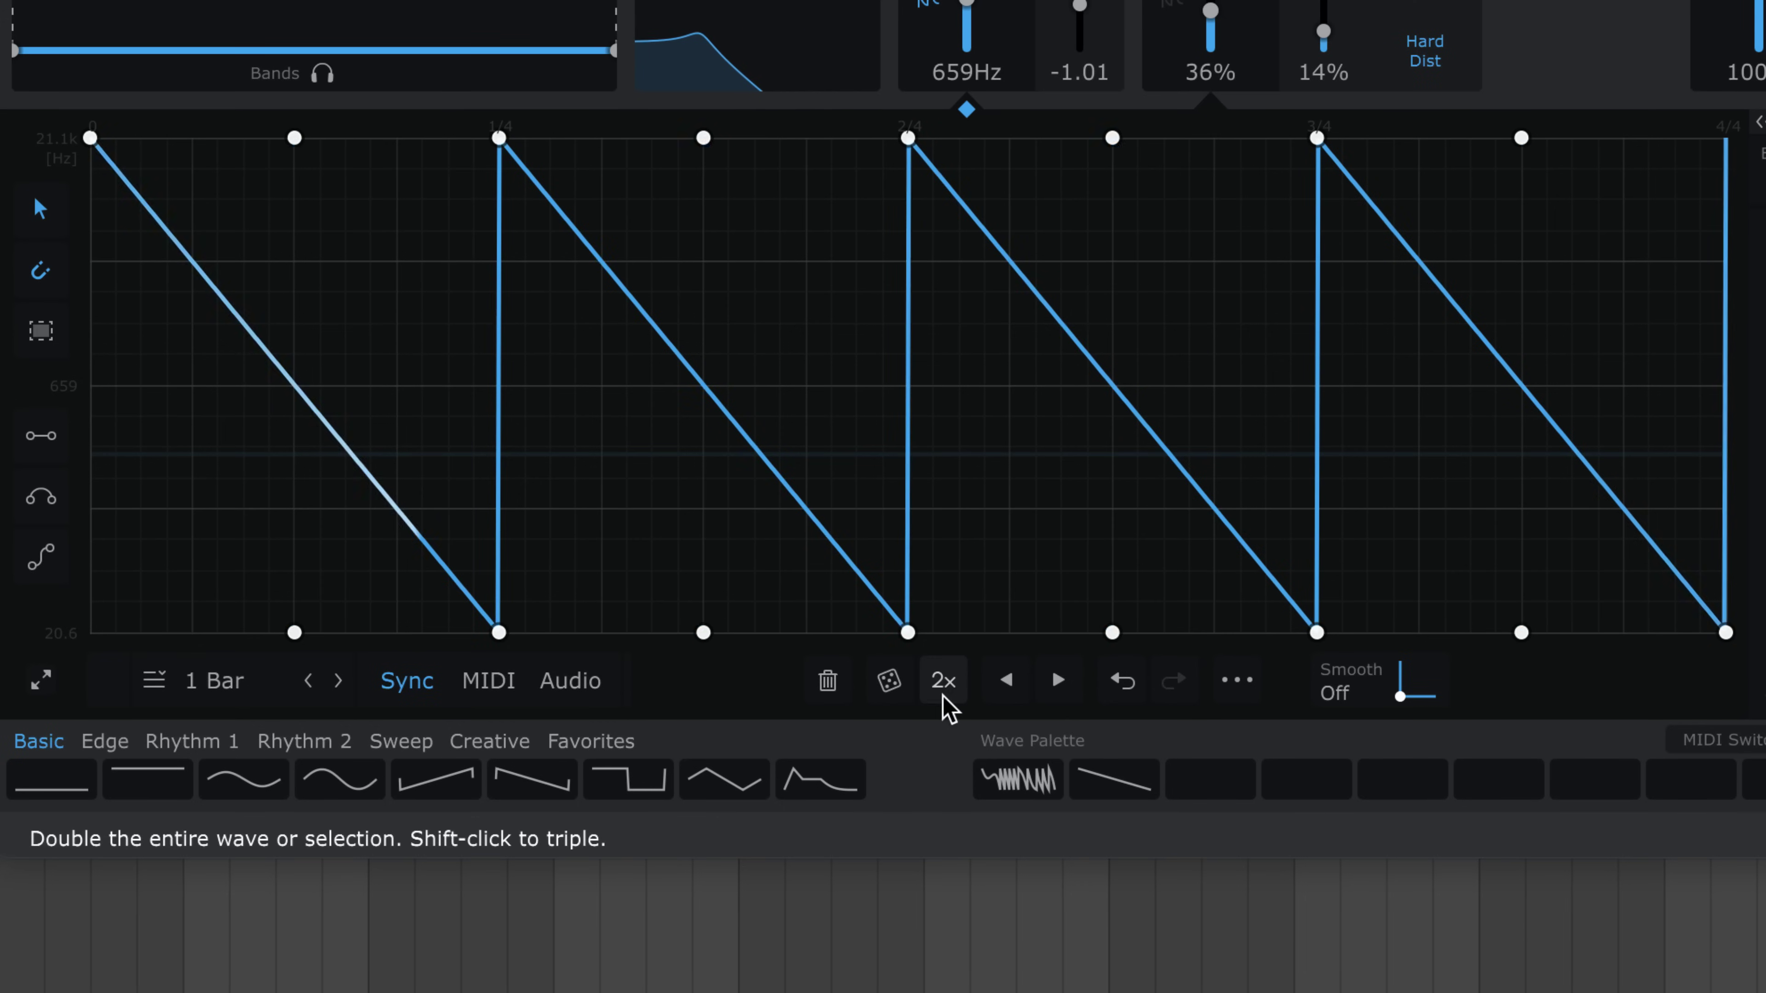
pyautogui.click(944, 681)
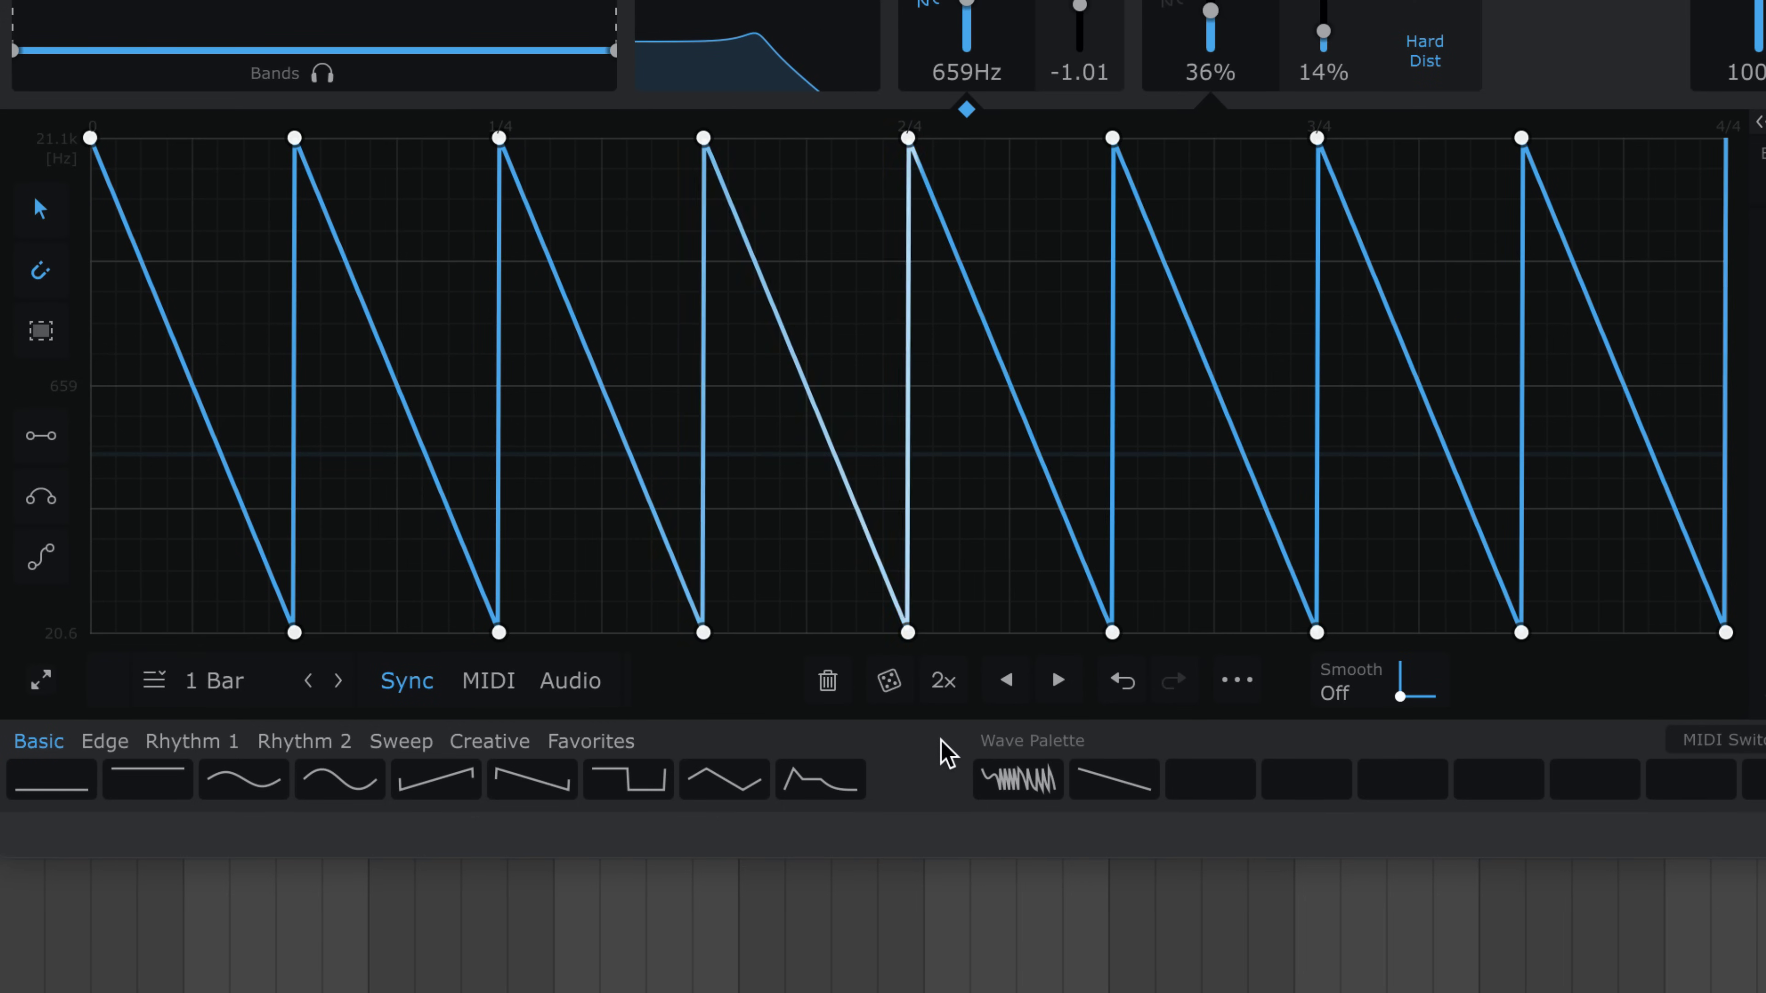
pyautogui.click(944, 685)
pyautogui.click(945, 683)
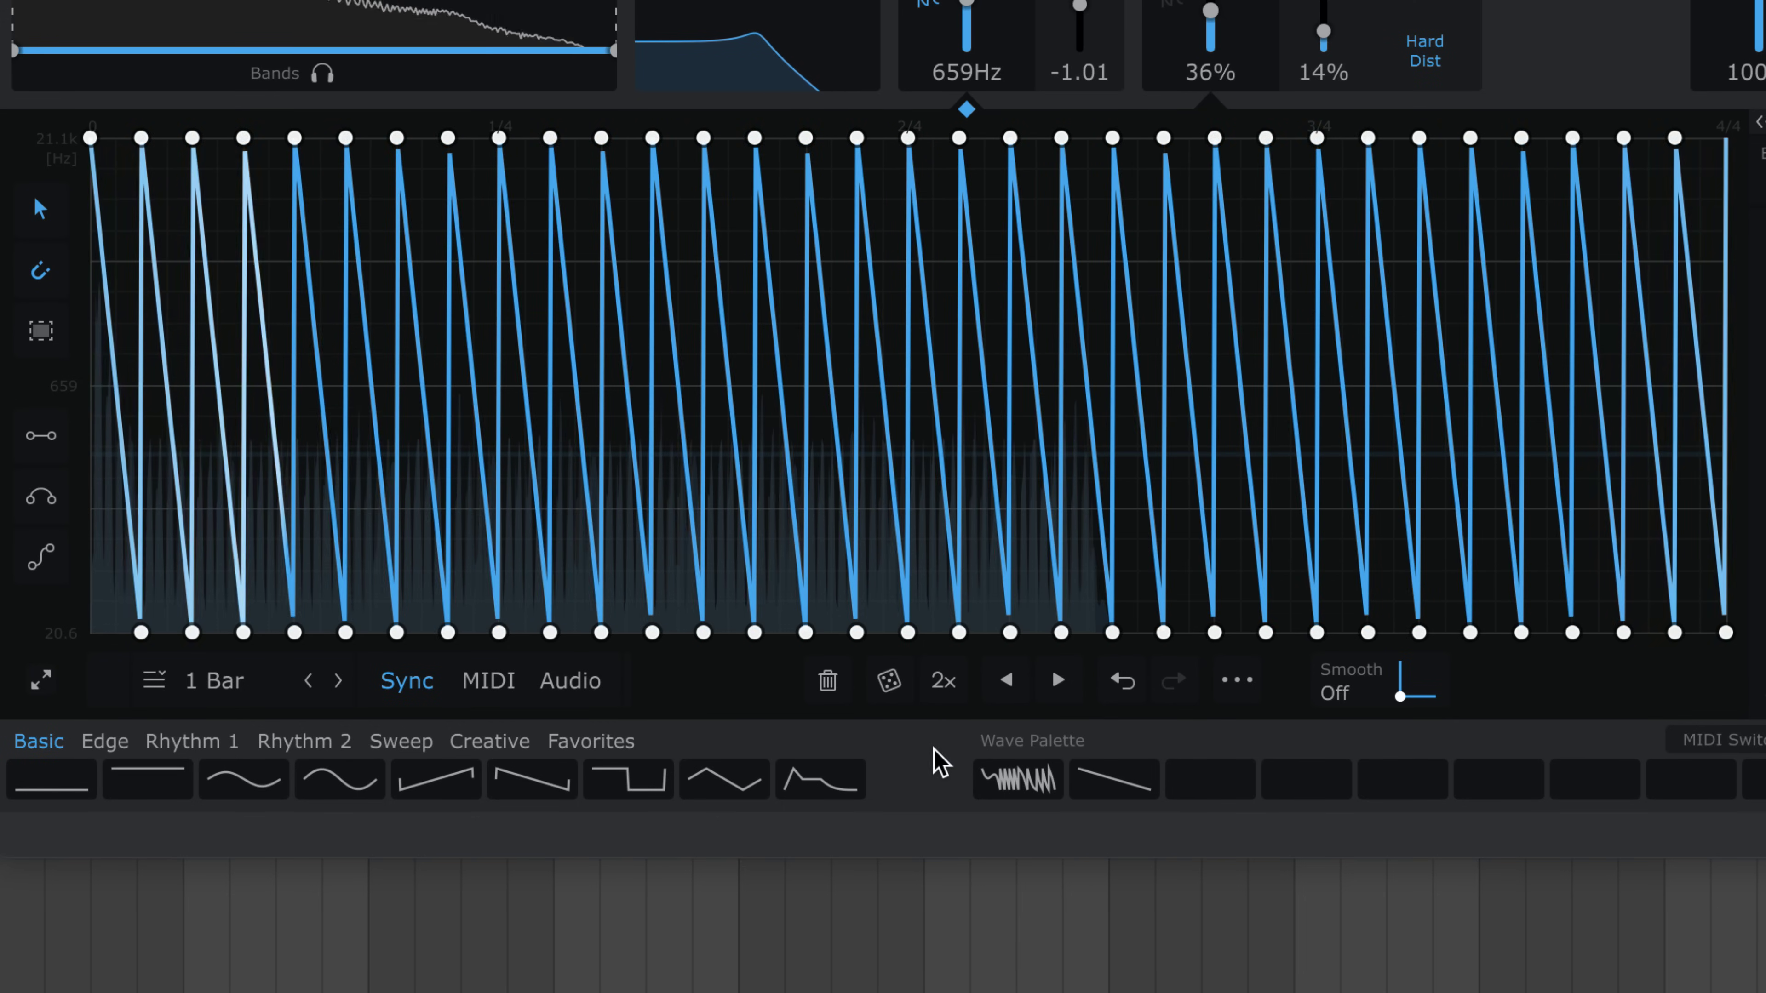
pyautogui.click(1121, 696)
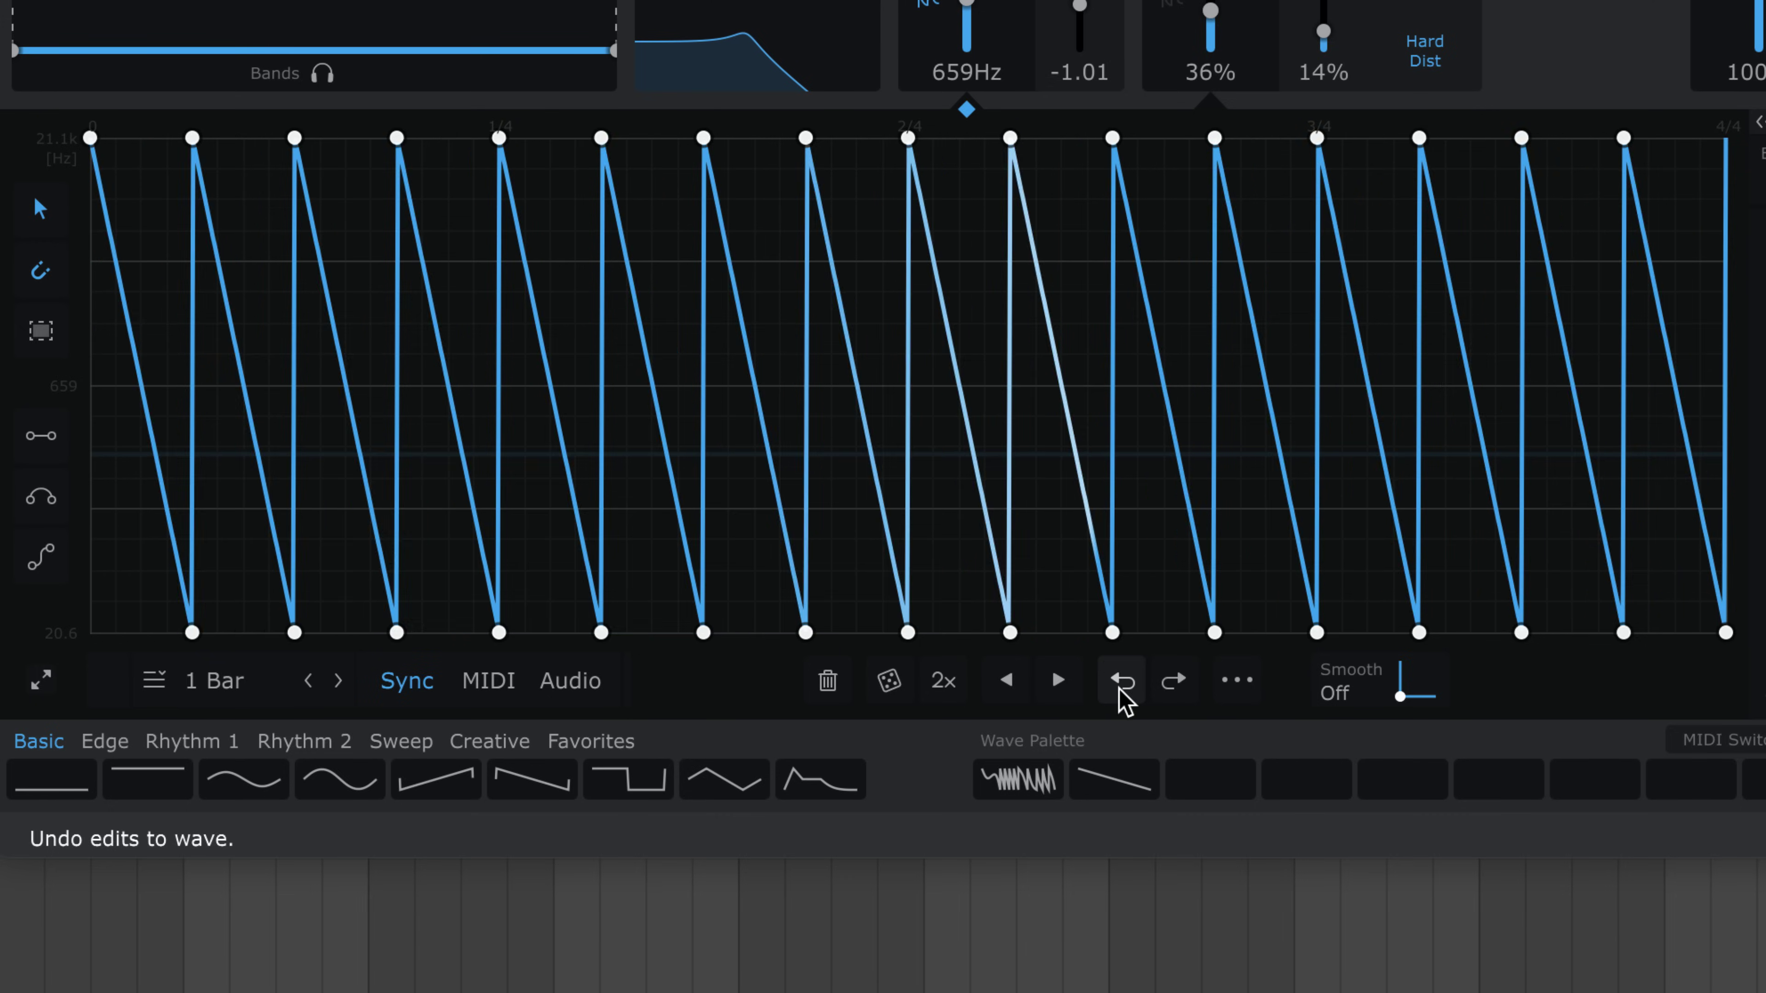
pyautogui.click(1121, 696)
pyautogui.click(1121, 696)
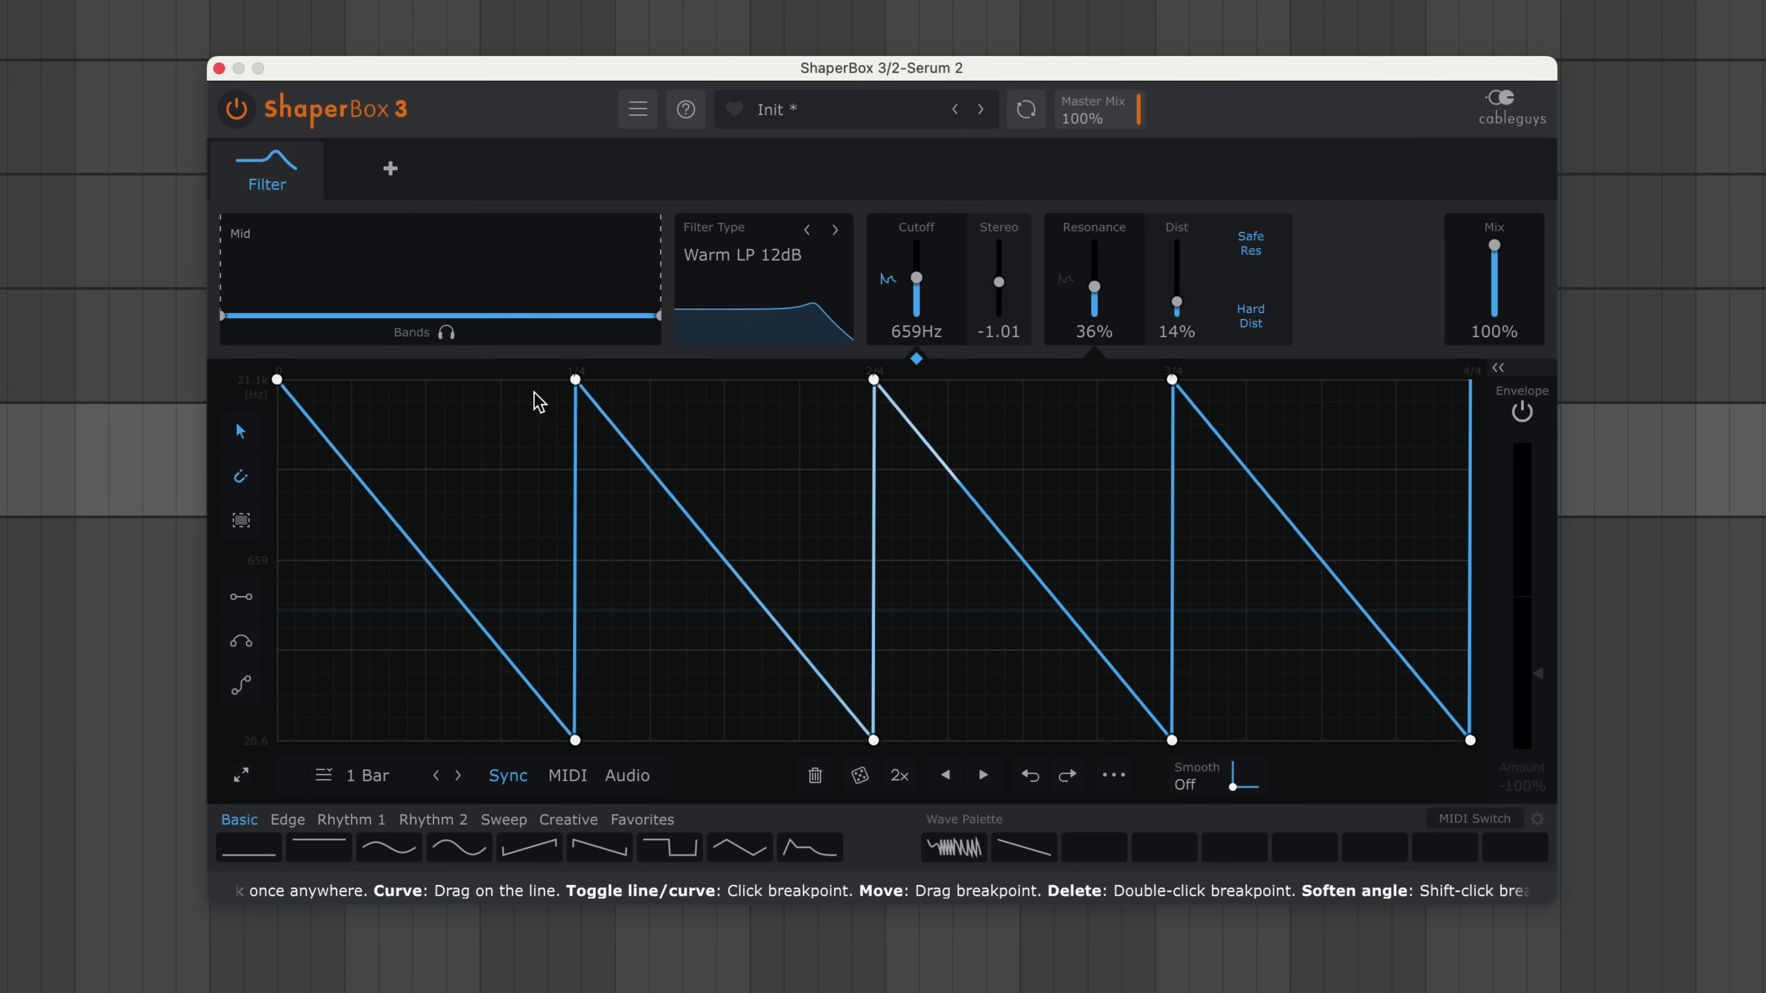
# - Split the second ramp into four with 2x and the last ramp into three with 3x
pyautogui.moveTo(547, 383); pyautogui.dragTo(881, 750)
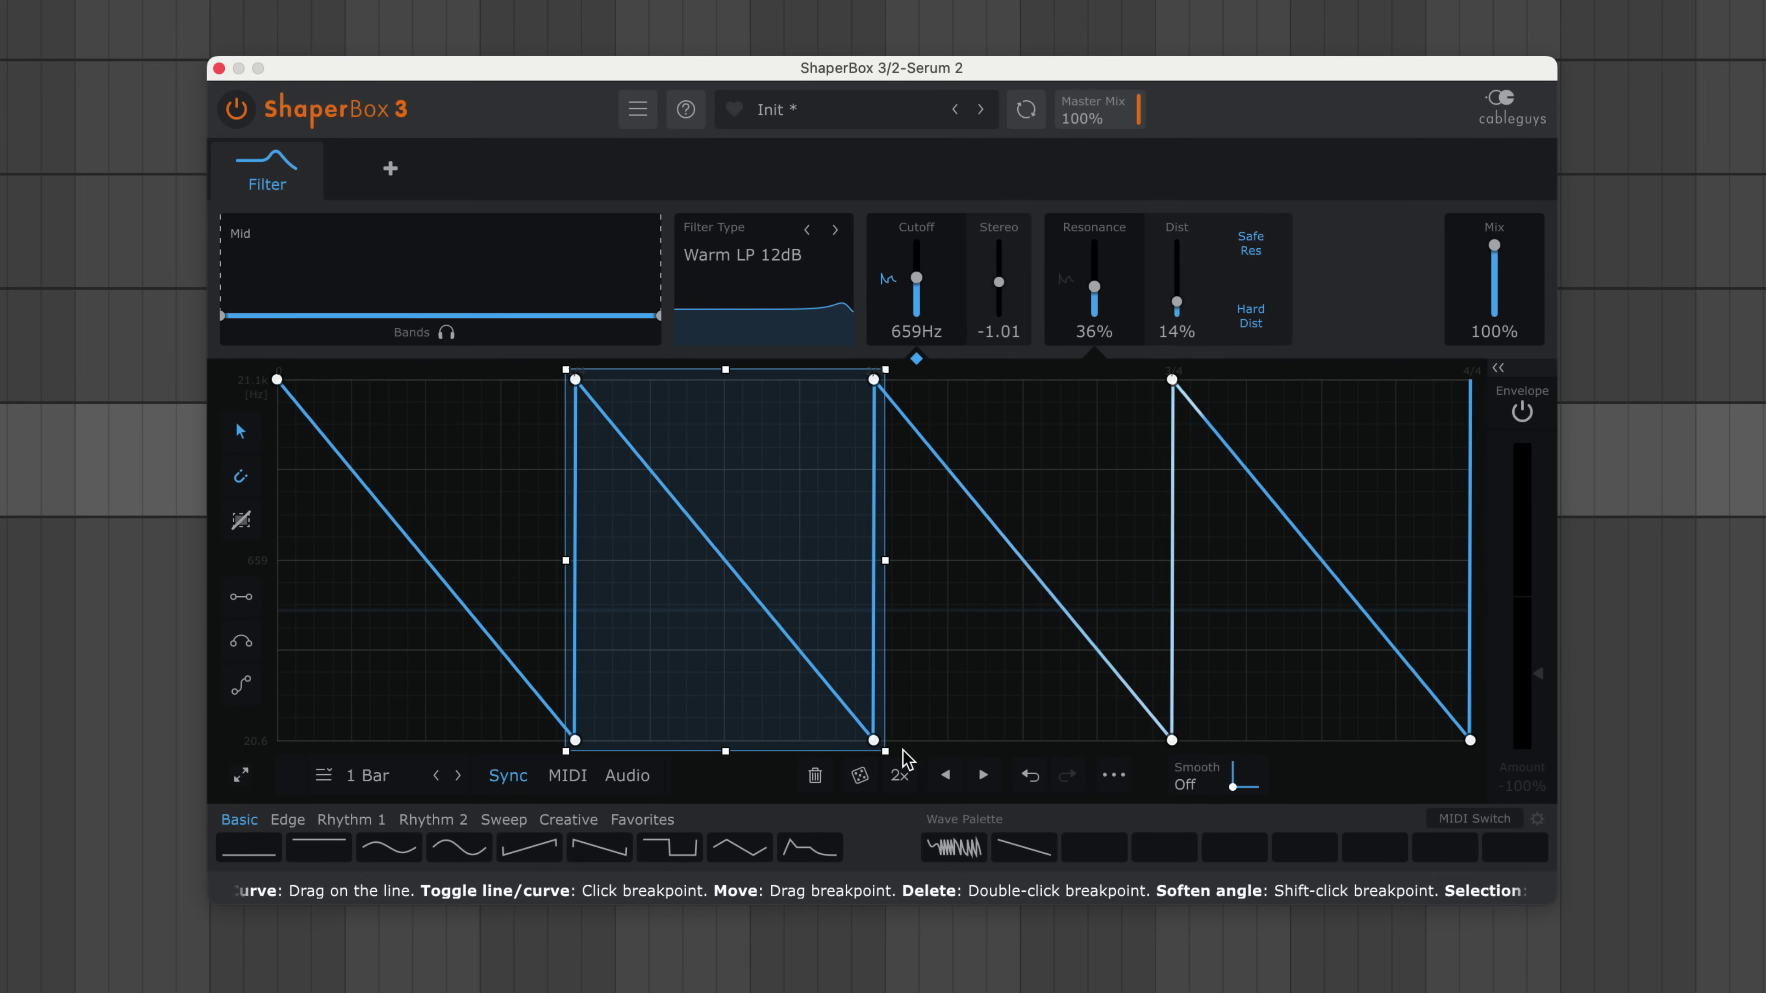
pyautogui.click(901, 778)
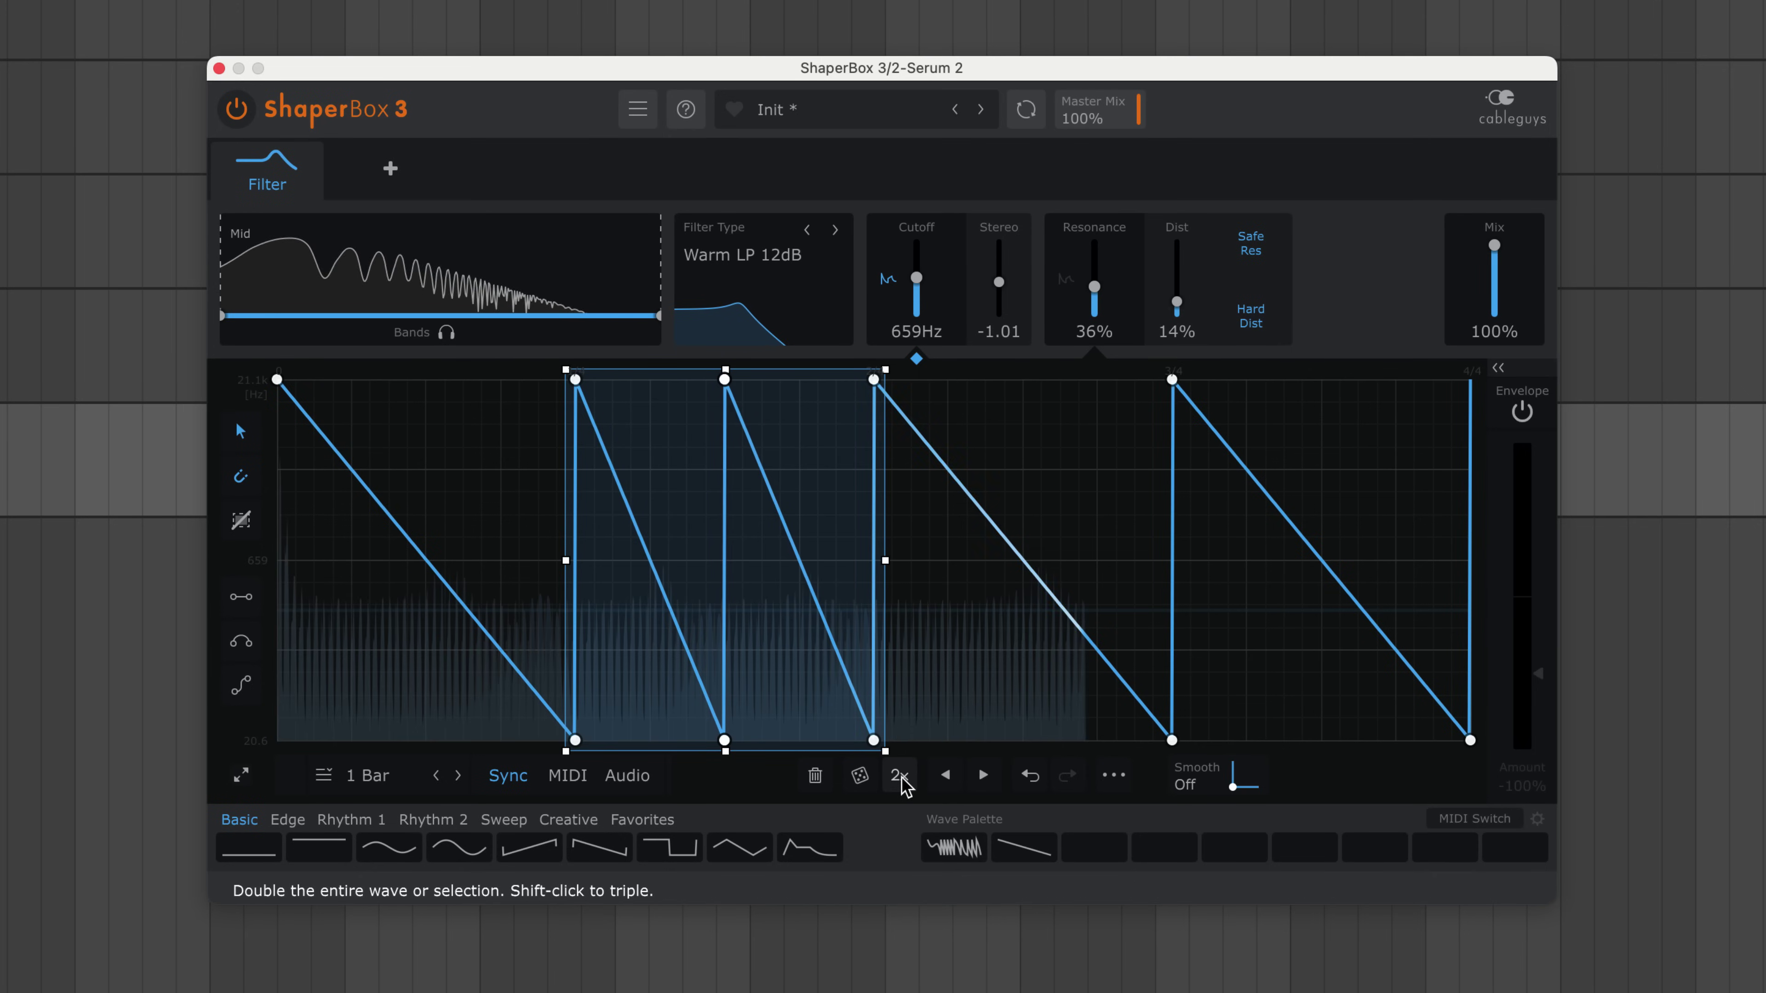
pyautogui.click(902, 778)
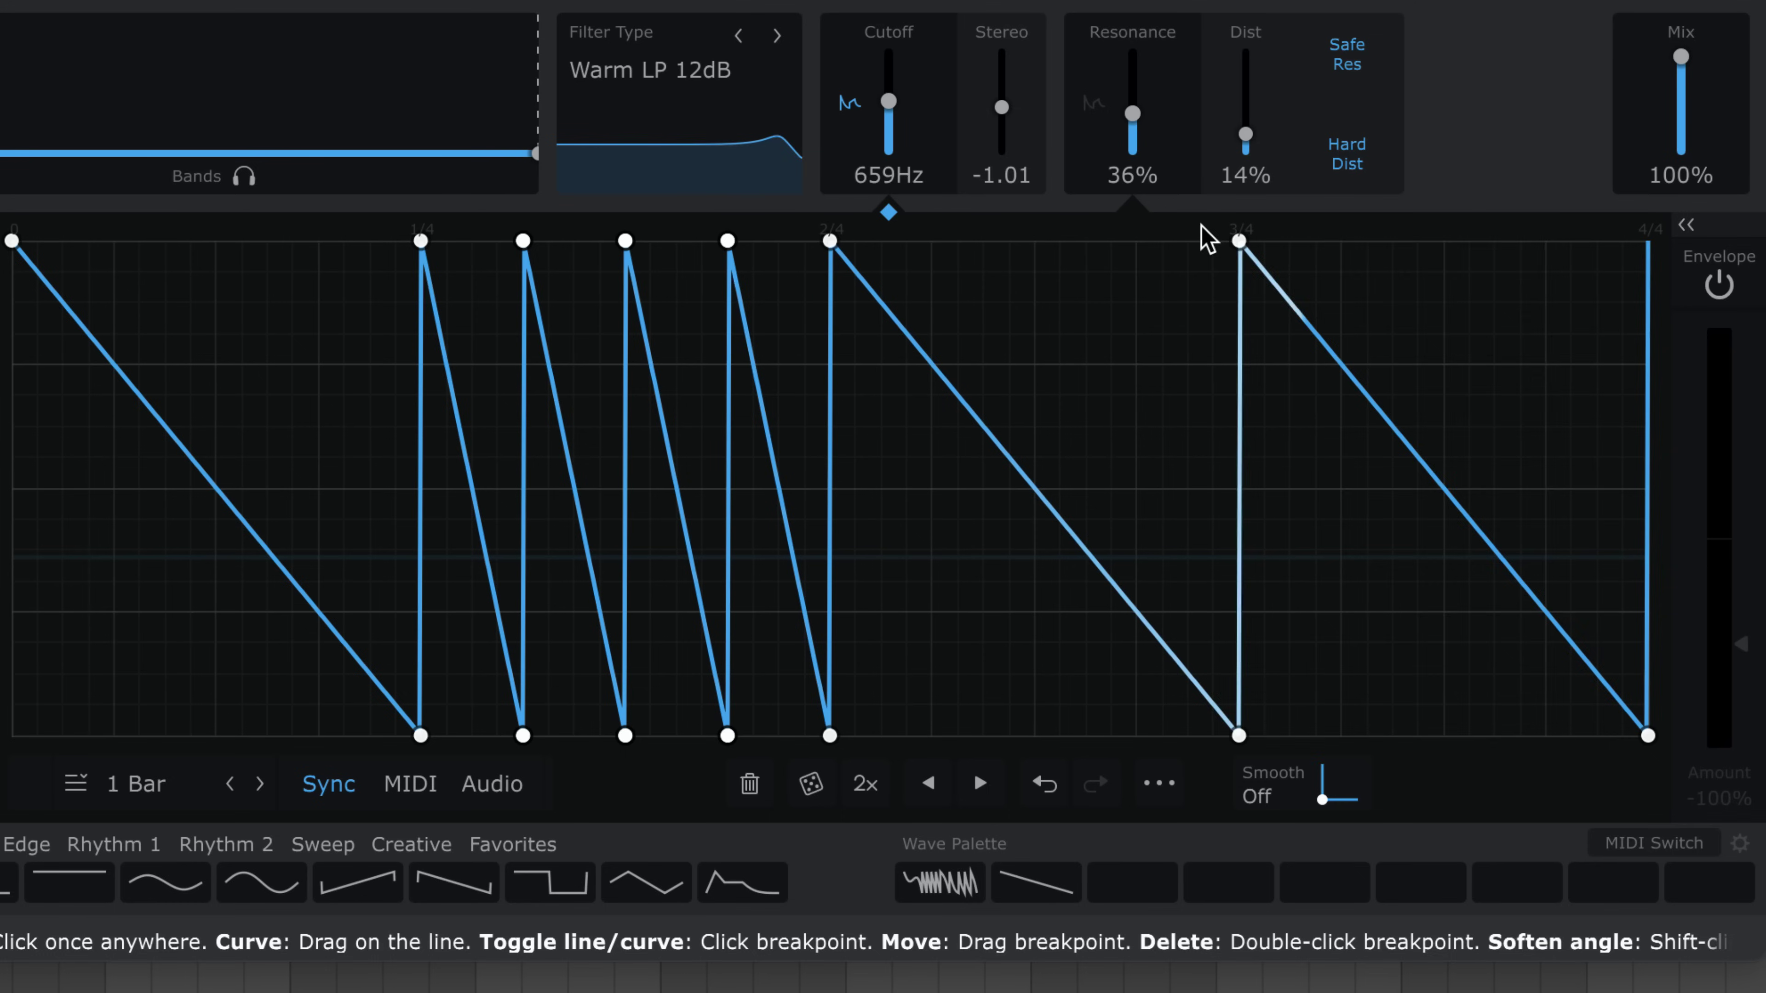
pyautogui.moveTo(1202, 227); pyautogui.dragTo(1663, 750)
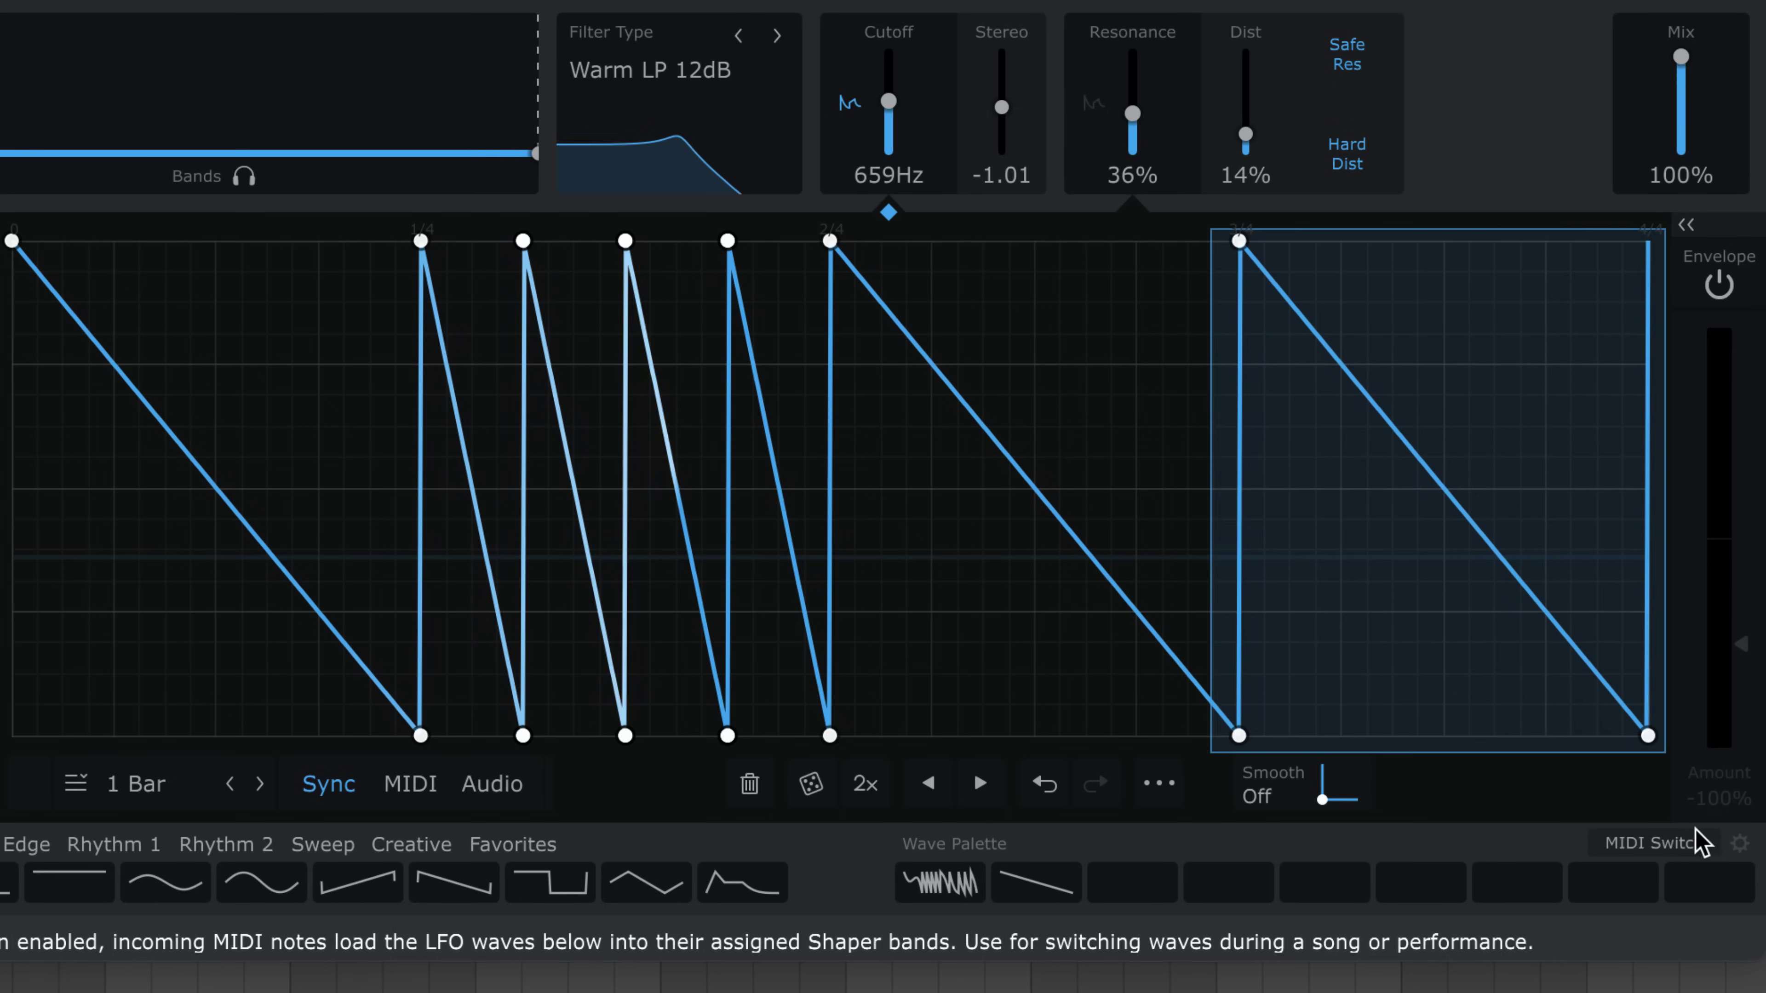
pyautogui.keyDown('shift'); pyautogui.click(868, 786); pyautogui.keyUp('shift')
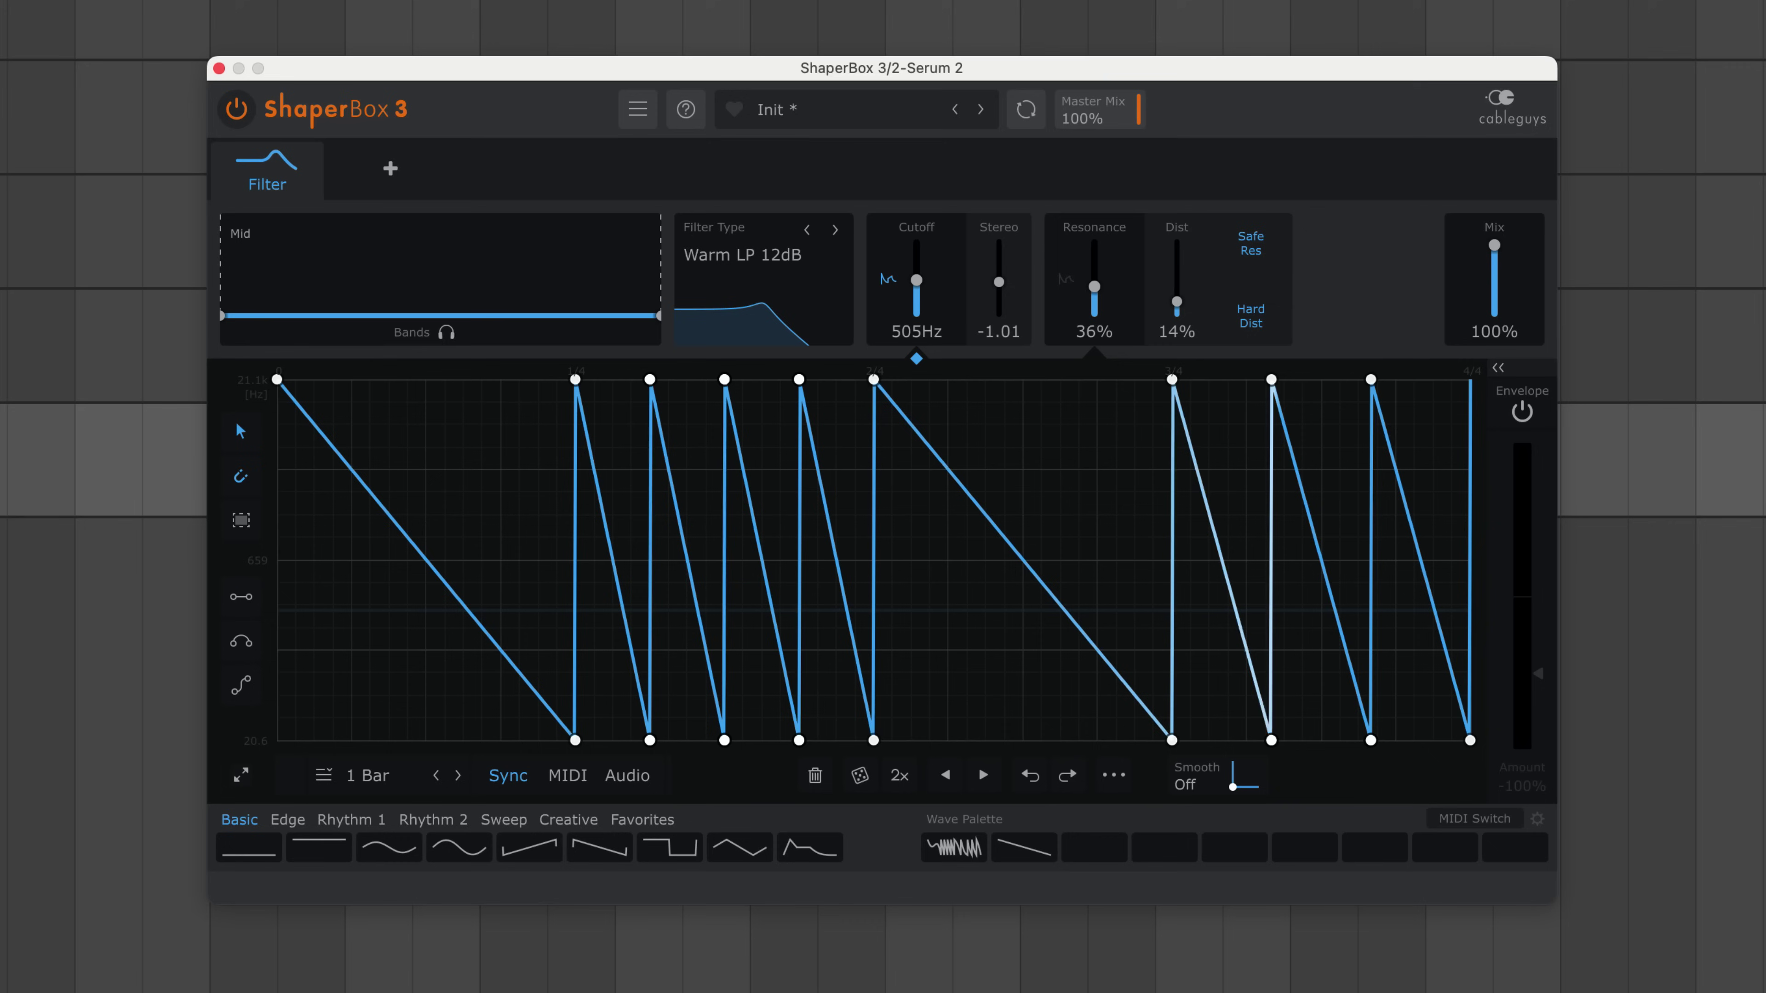
pyautogui.press('Escape')
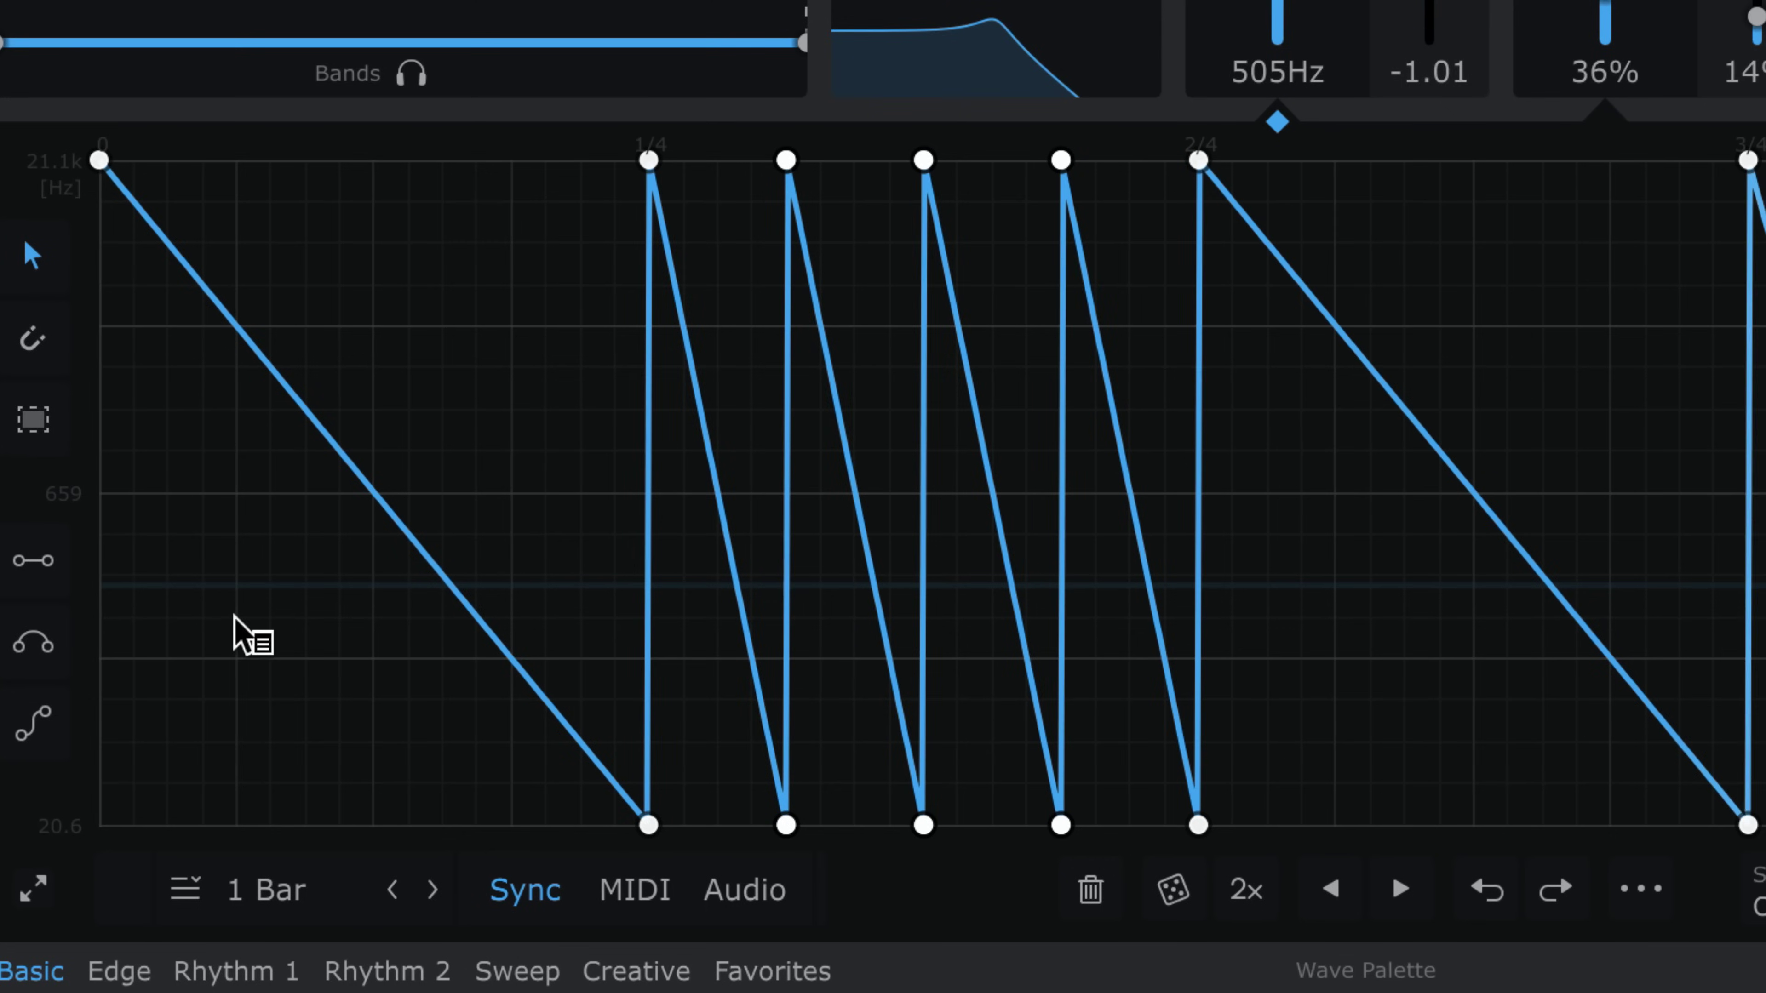
# - Curve the opening ramps: first into an S-curve, second bent down, third concave
pyautogui.moveTo(351, 629); pyautogui.dragTo(476, 448)
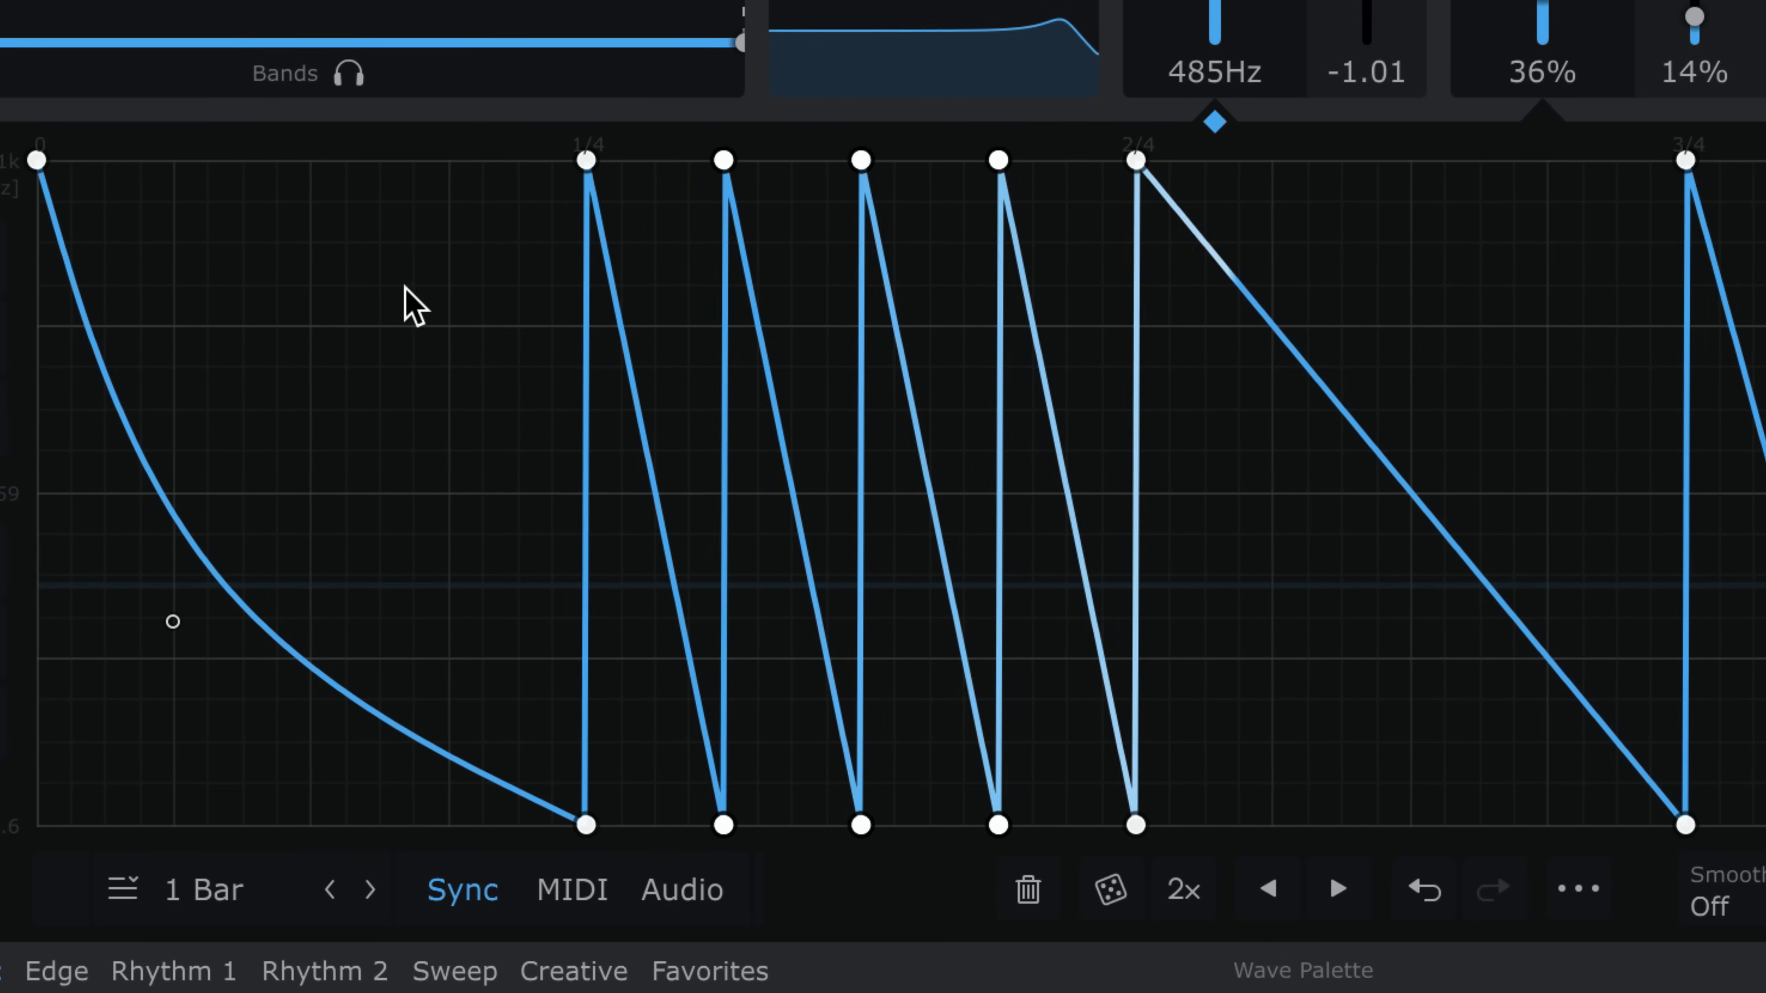
pyautogui.moveTo(406, 288); pyautogui.dragTo(437, 205)
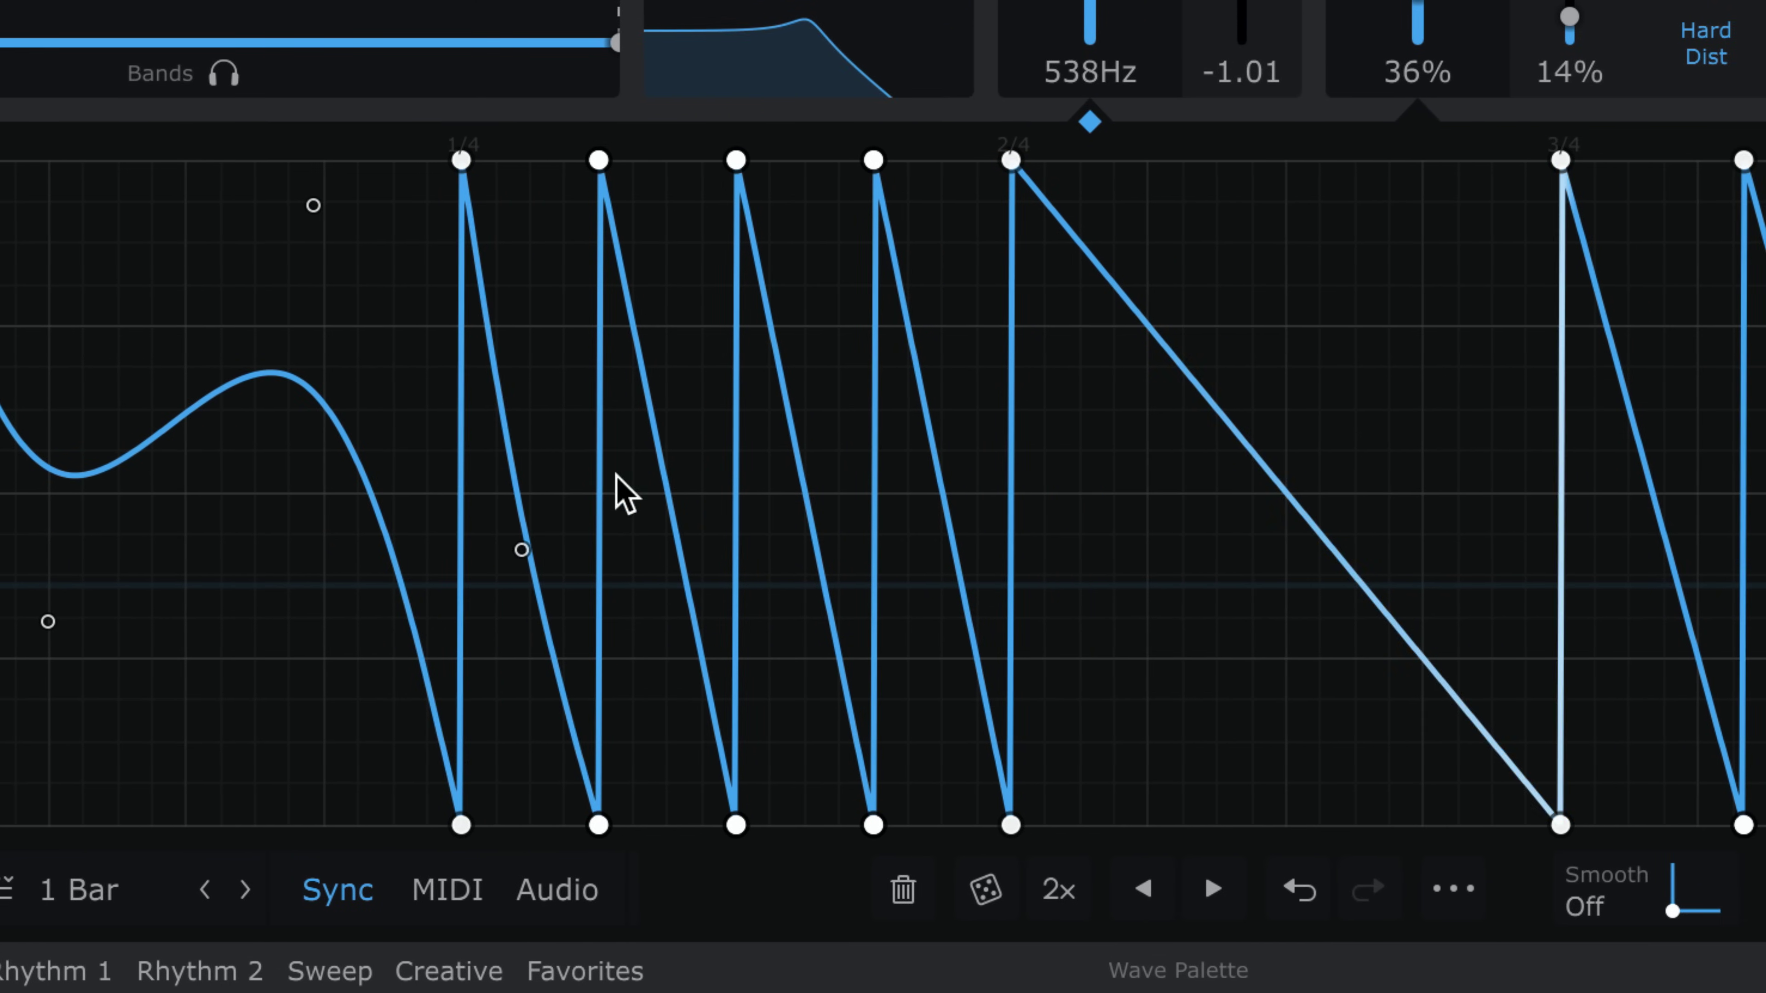
pyautogui.moveTo(667, 492); pyautogui.dragTo(663, 650)
pyautogui.moveTo(805, 492); pyautogui.dragTo(819, 457)
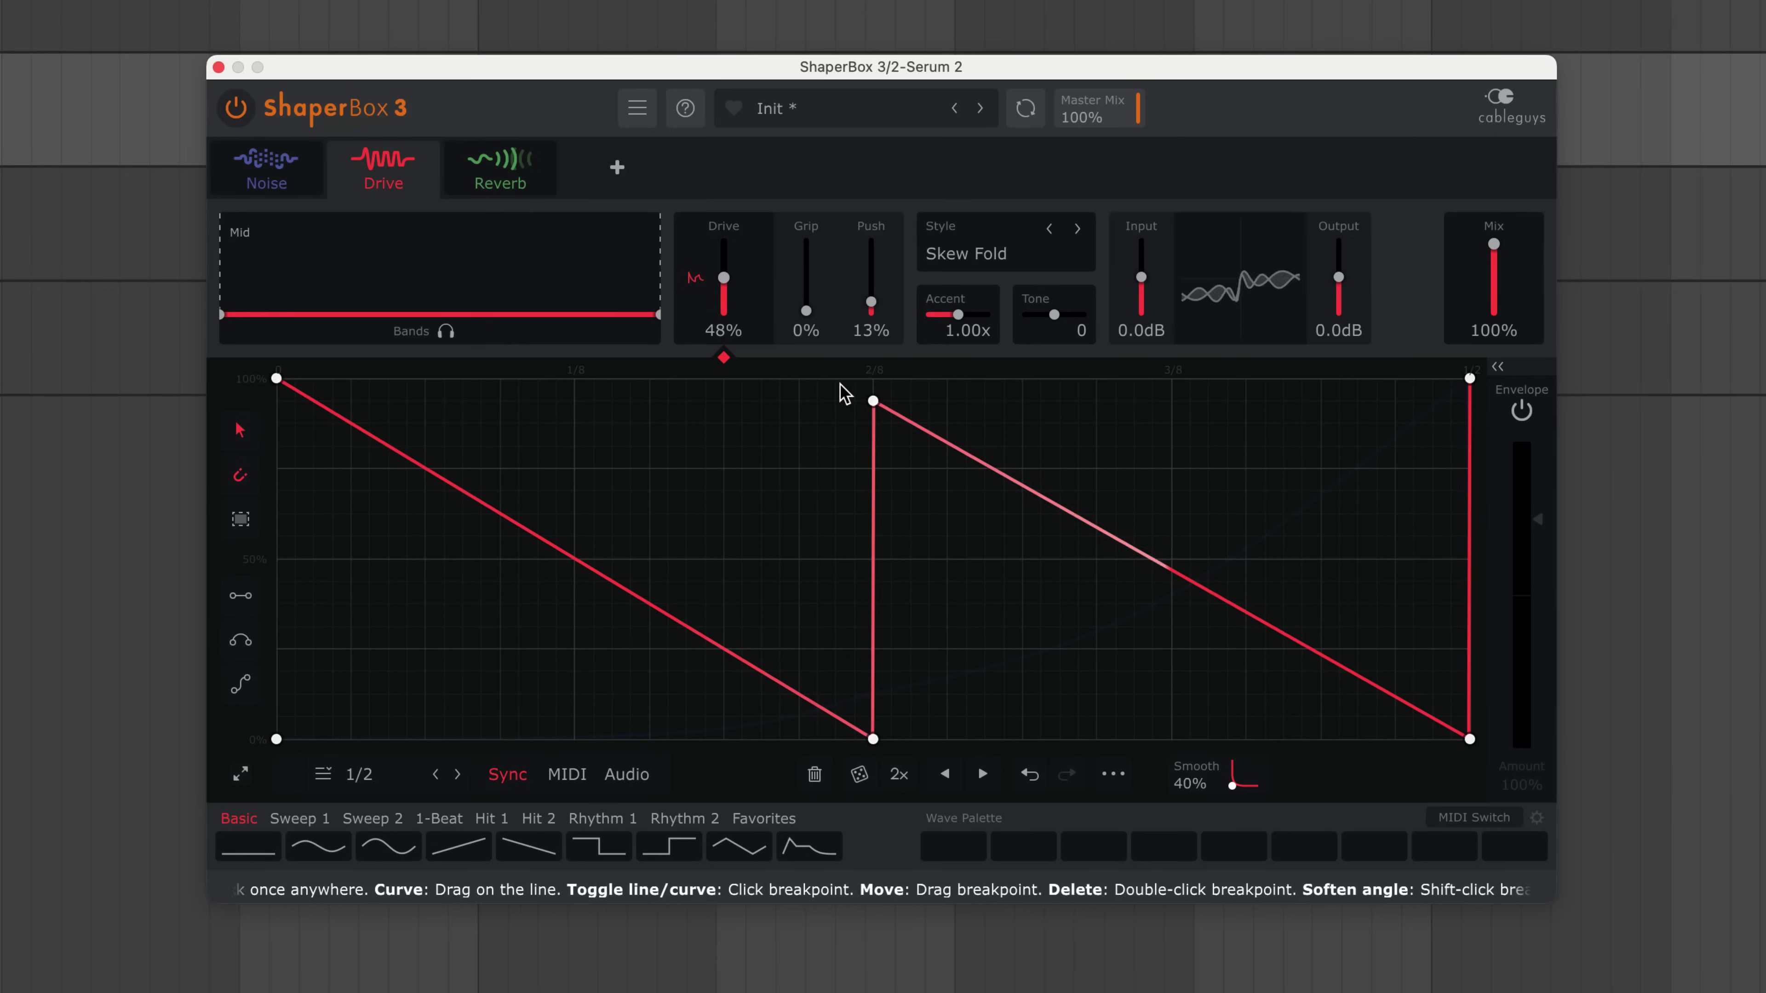
# - Triple the Drive envelope's selected second ramp and start playback to hear it
pyautogui.moveTo(844, 385); pyautogui.dragTo(1447, 821)
pyautogui.moveTo(1524, 869); pyautogui.dragTo(1519, 869)
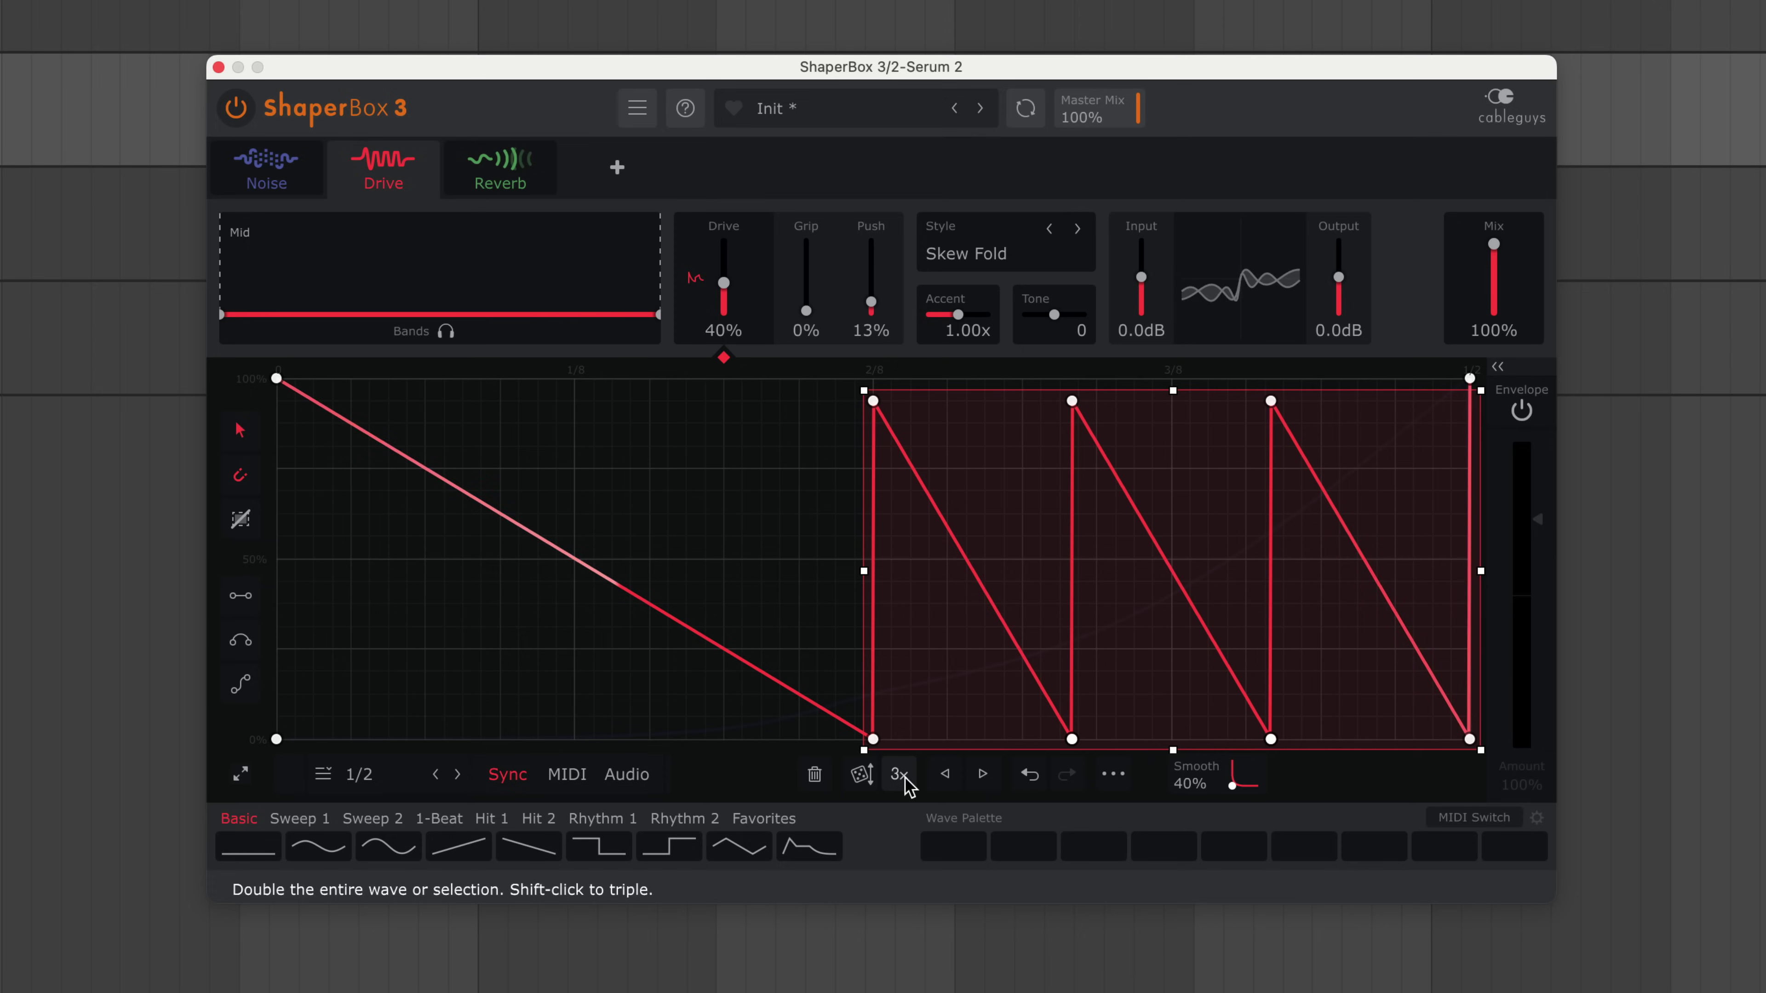
pyautogui.press('space')
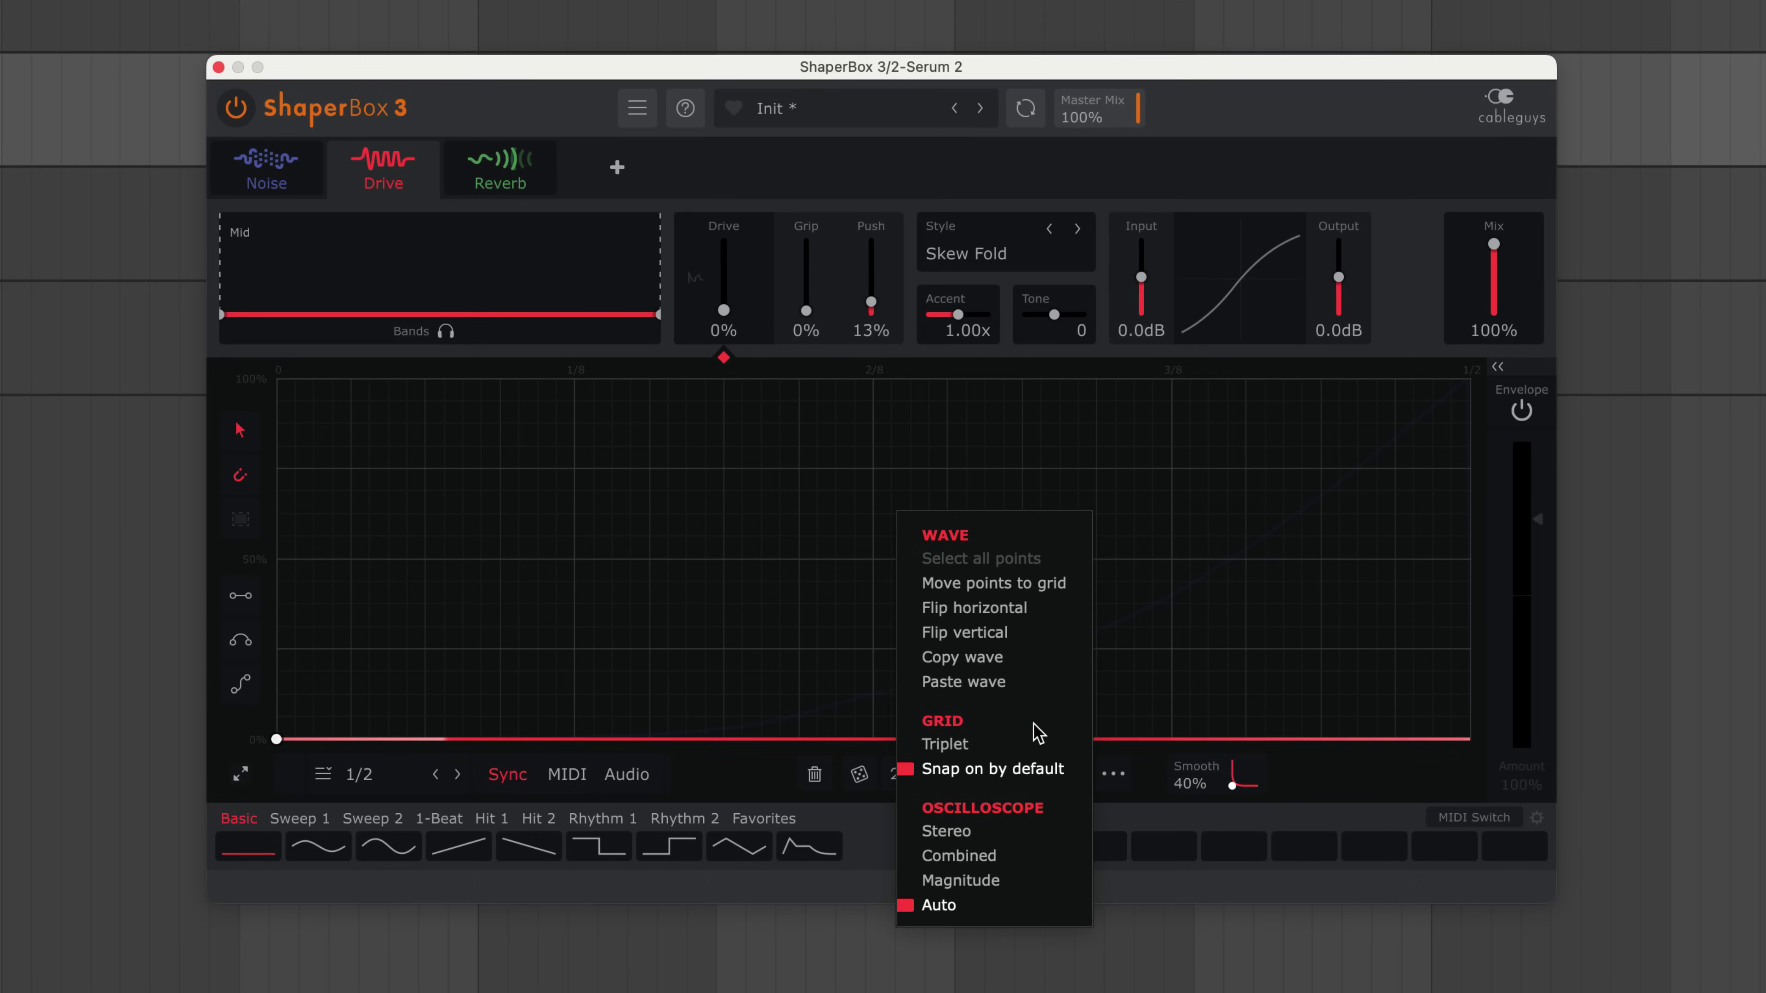
# - Set the Drive grid to triplets and add breakpoints at 3/12 on the baseline and at the top
pyautogui.click(1037, 745)
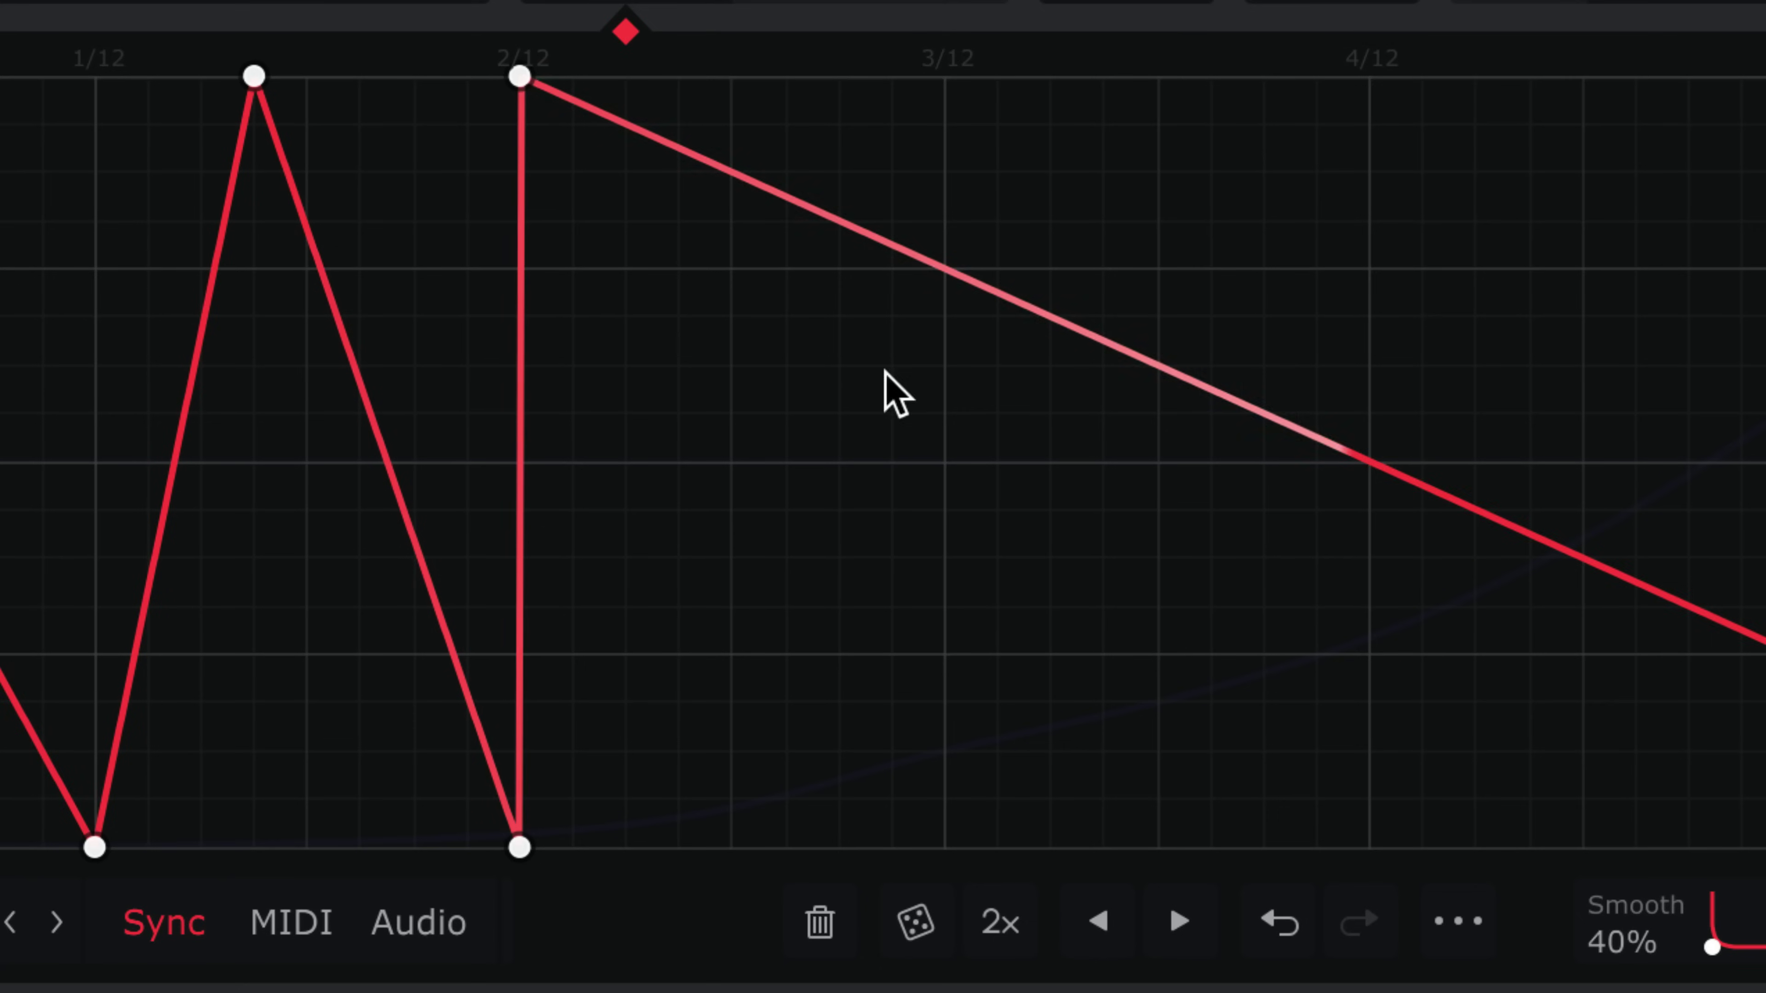
pyautogui.click(872, 739)
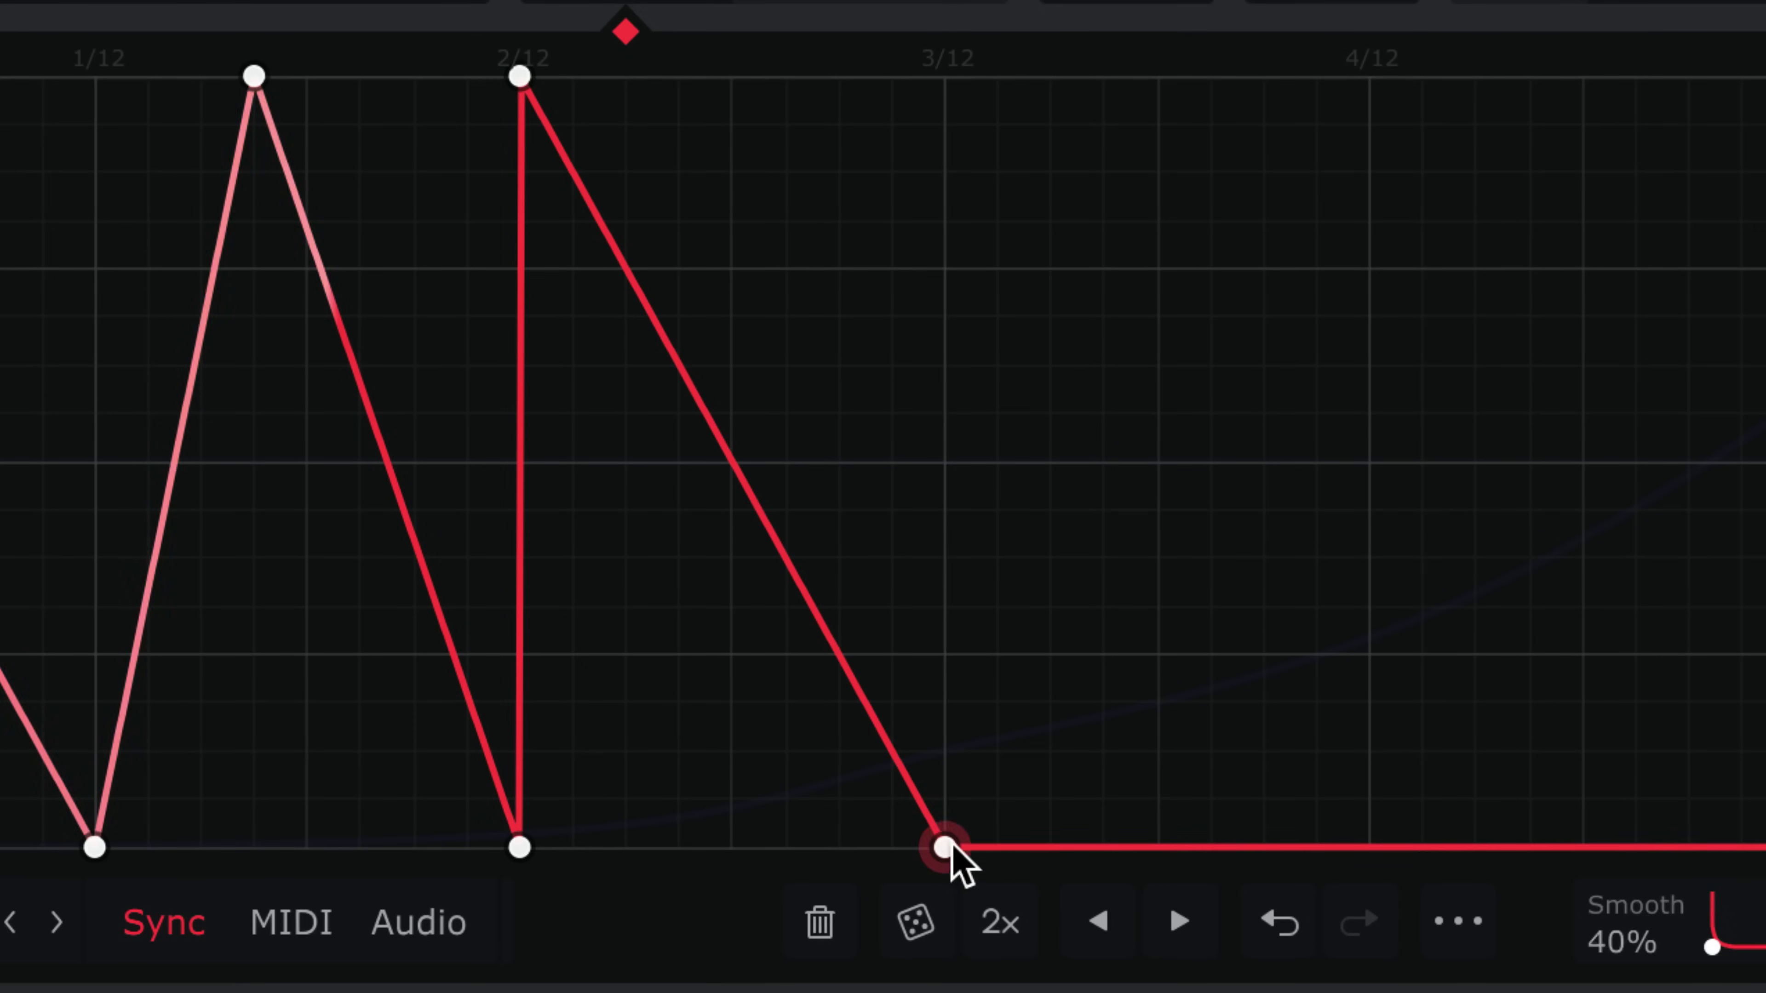
pyautogui.click(945, 74)
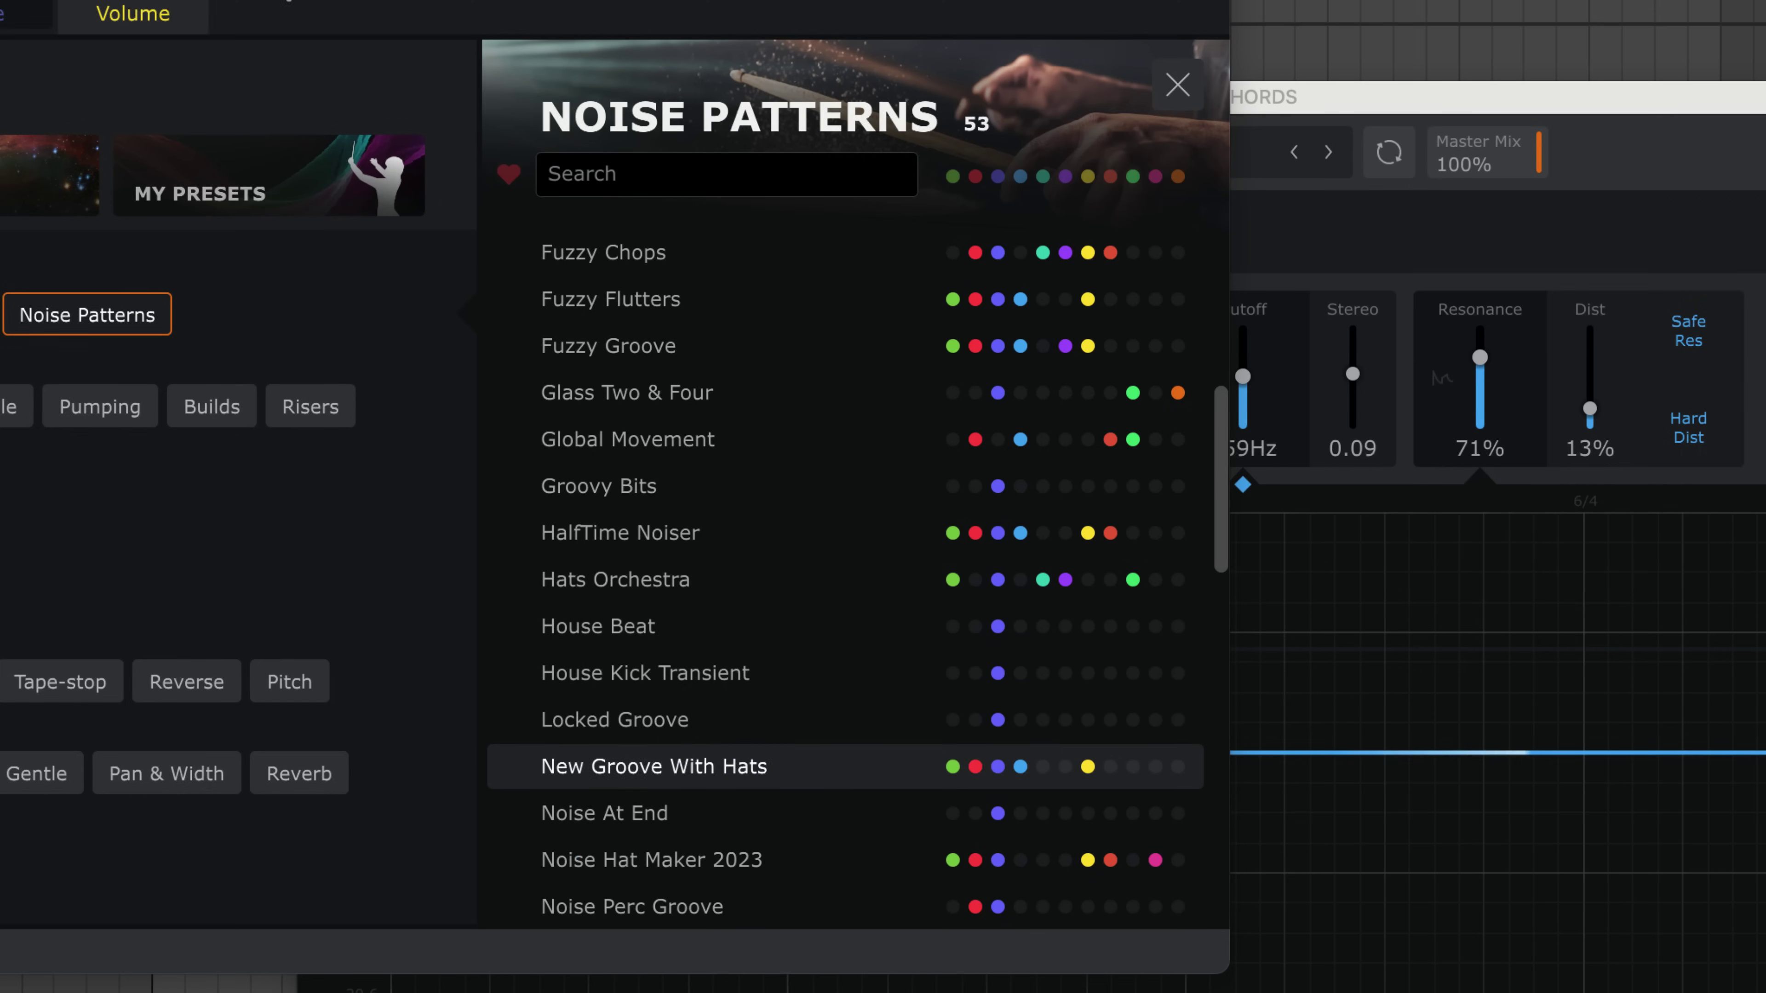
# - Load the Noise Hat Maker 2023 preset and browse its Noise, Width, Pan and Time bands
pyautogui.click(652, 860)
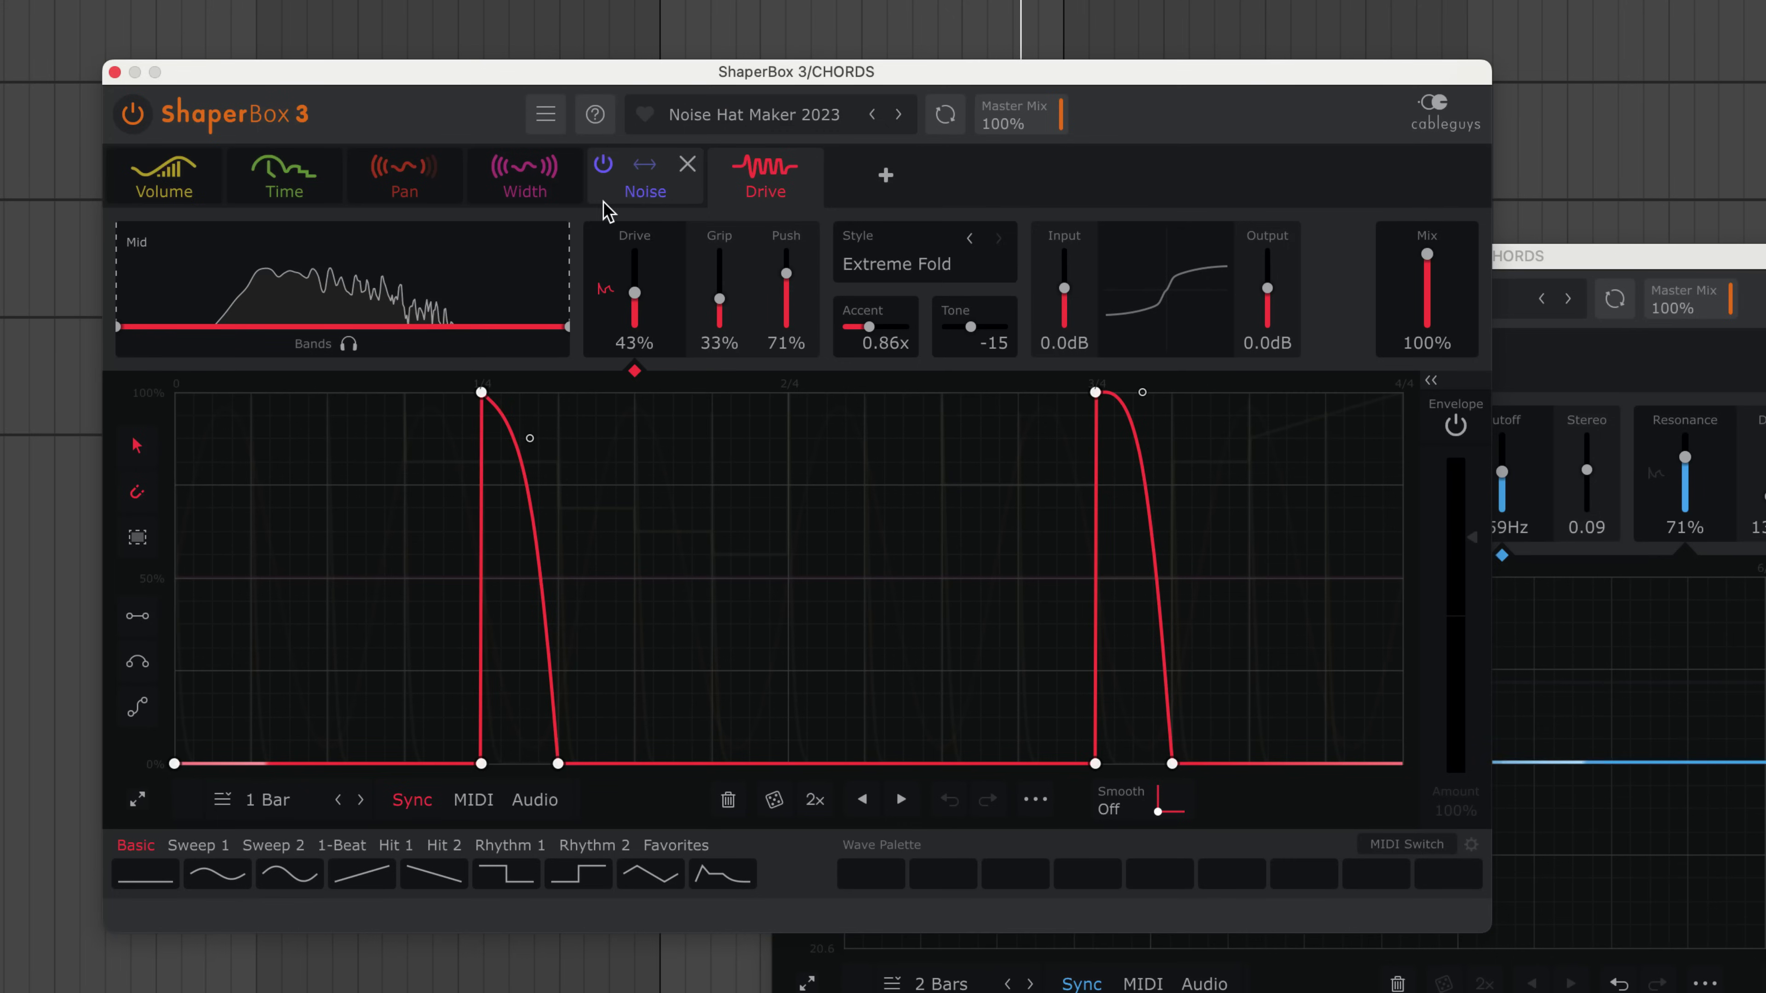
pyautogui.click(611, 199)
pyautogui.click(546, 202)
pyautogui.click(400, 202)
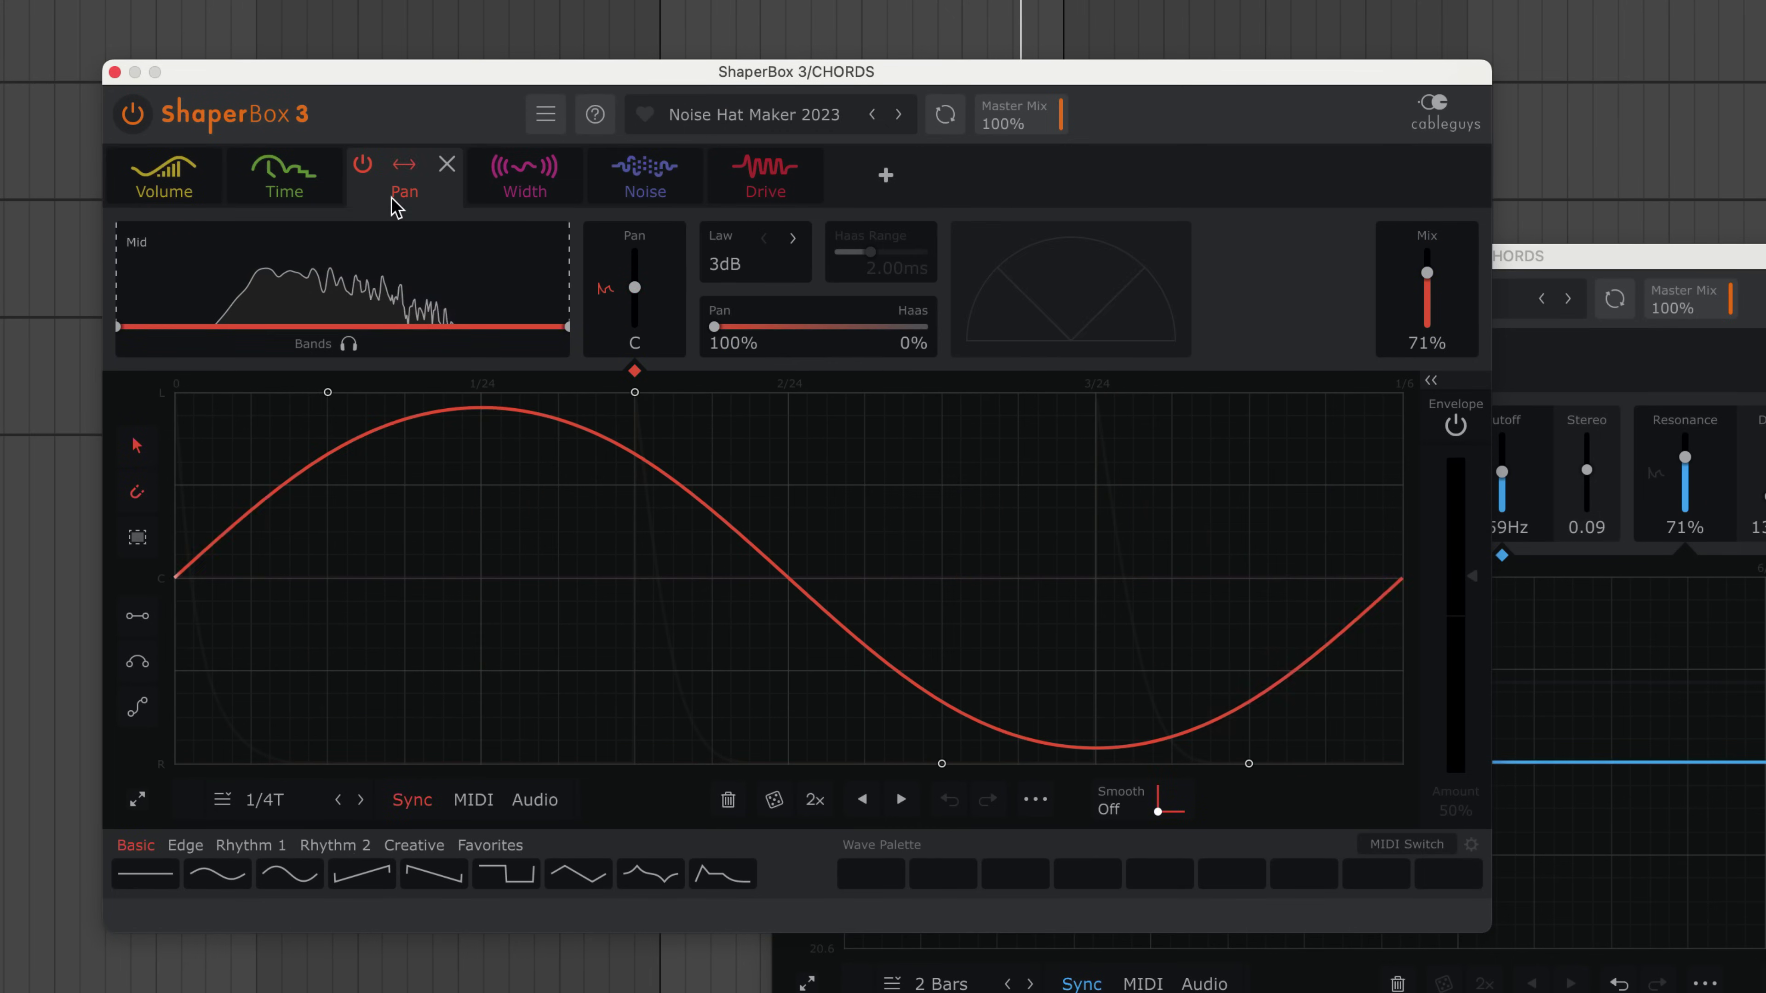
pyautogui.click(306, 202)
# - Copy the stepped Time wave, paste it into the Filter envelope, and curve its last segment
pyautogui.rightClick(1133, 654)
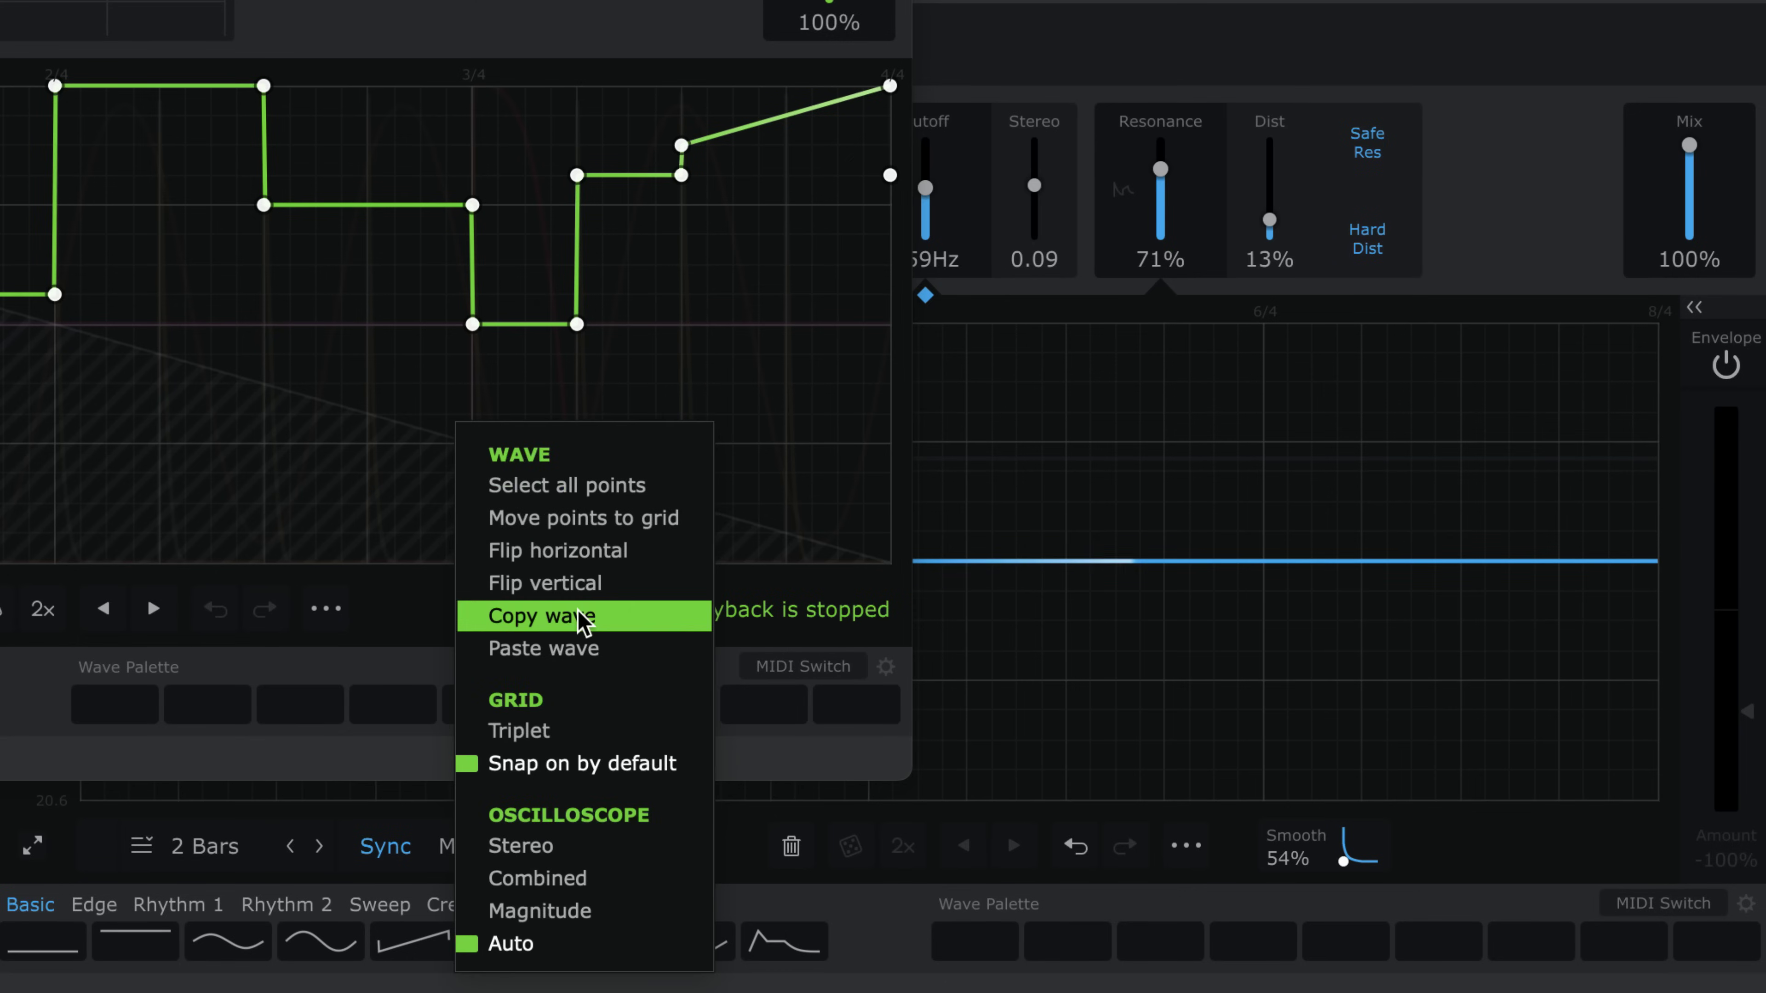
pyautogui.click(583, 616)
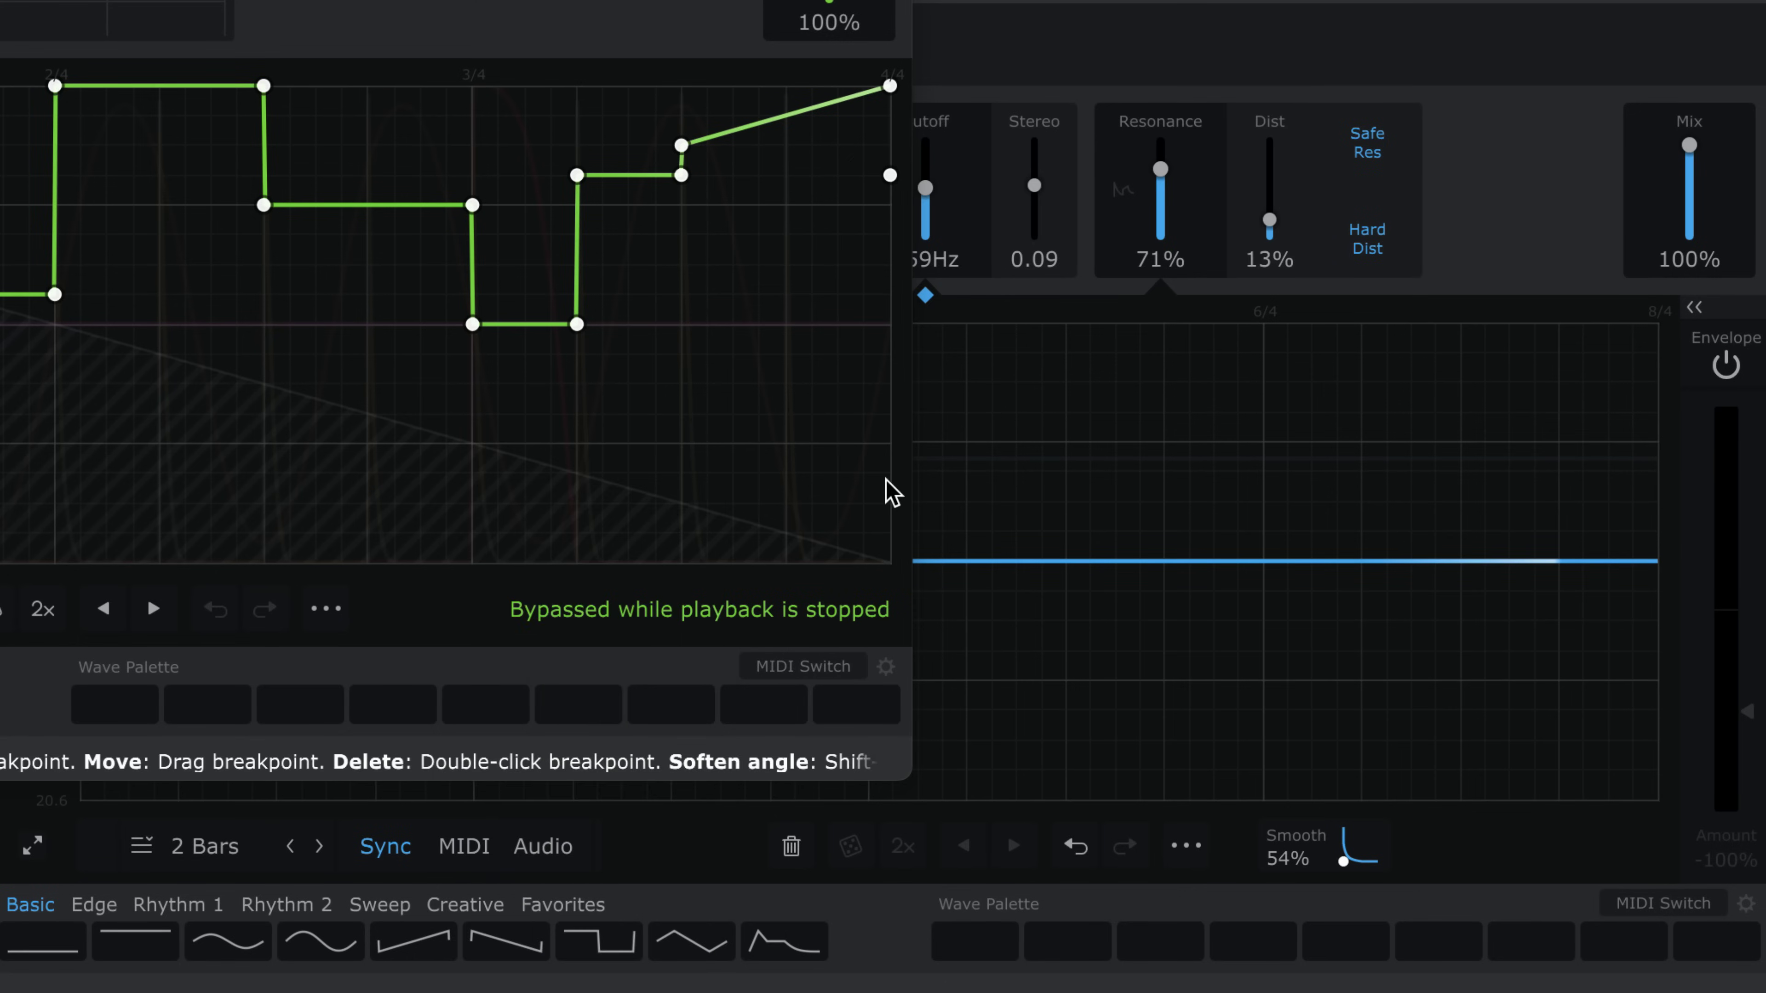
pyautogui.rightClick(993, 401)
pyautogui.click(1082, 633)
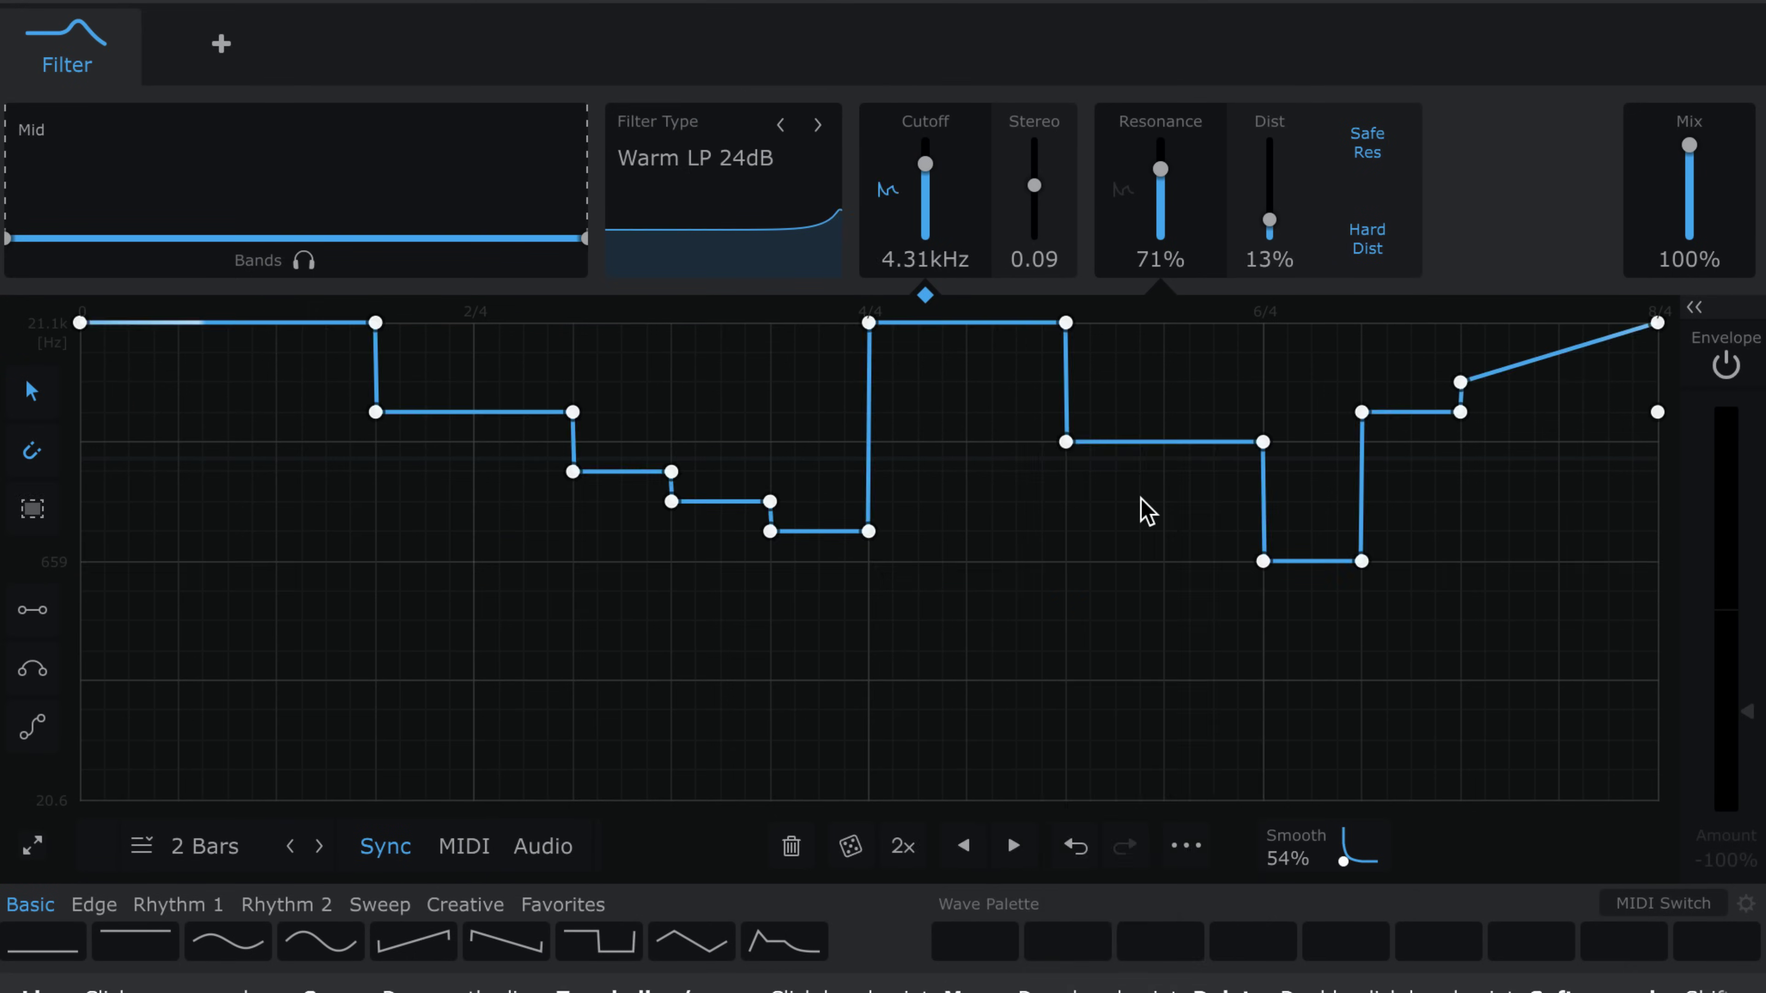
pyautogui.moveTo(1540, 368); pyautogui.dragTo(1601, 383)
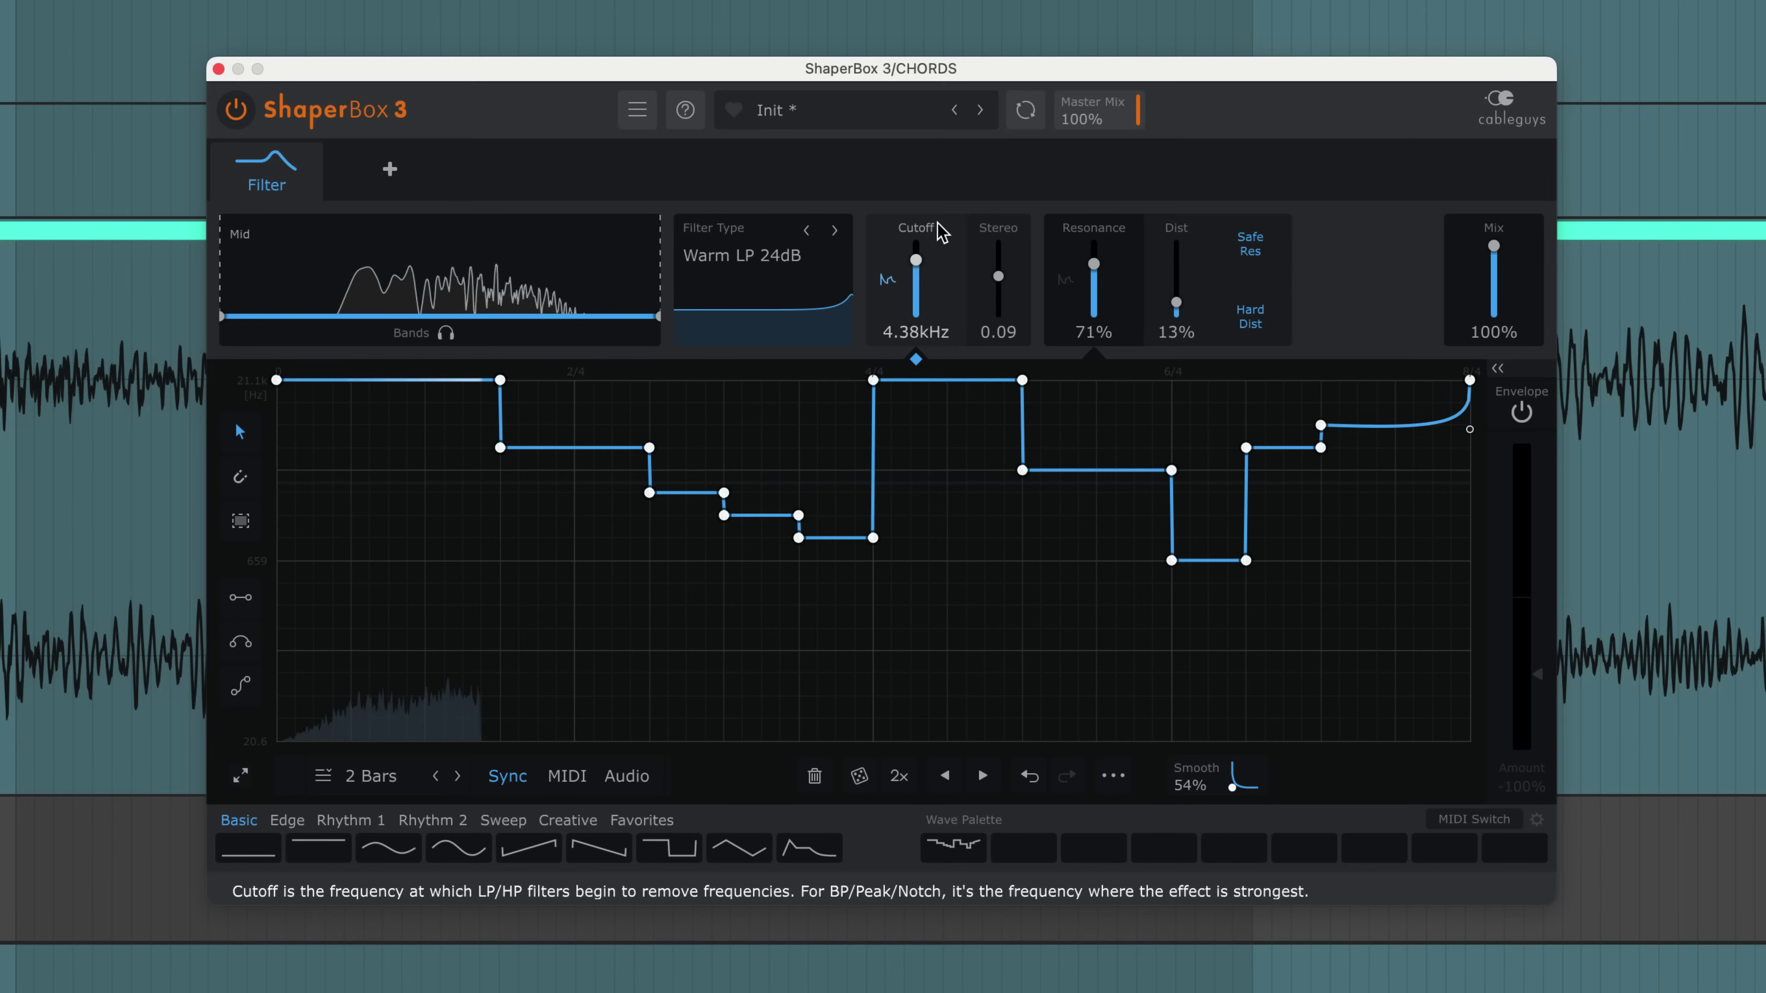
# - Lower the filter cutoff to 2.52kHz and select all points of the stepped wave
pyautogui.moveTo(916, 260); pyautogui.dragTo(916, 275)
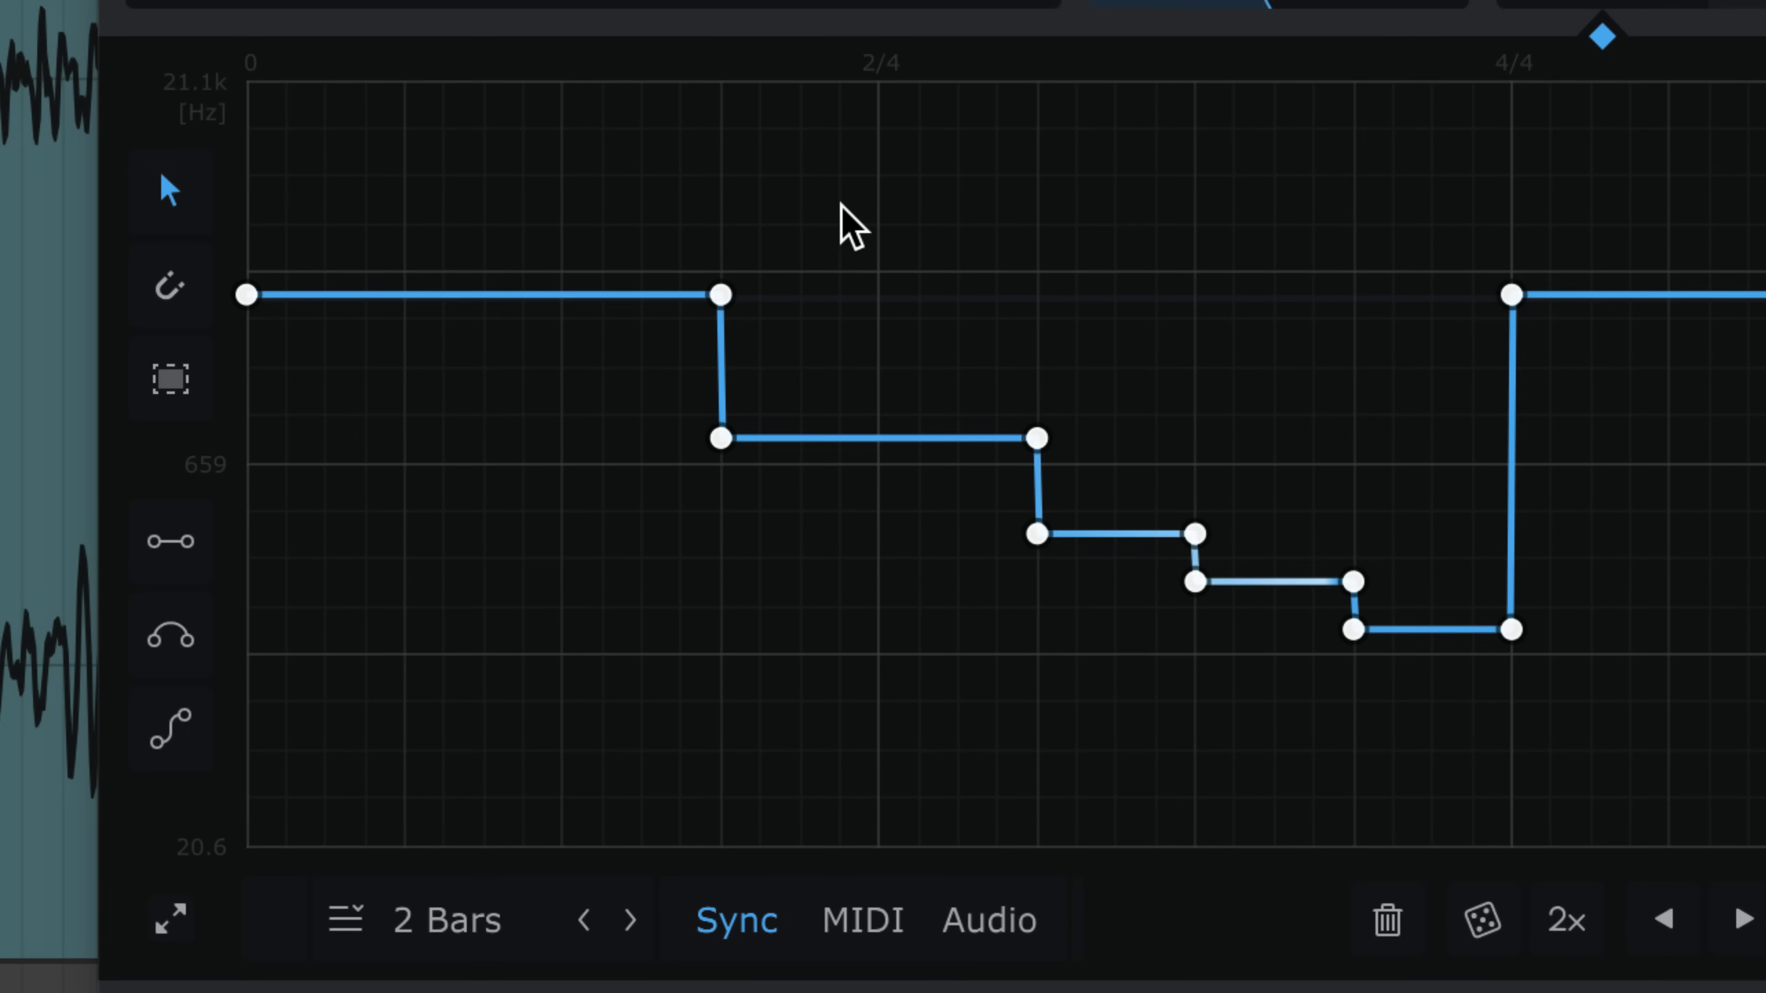
pyautogui.click(197, 393)
pyautogui.rightClick(482, 205)
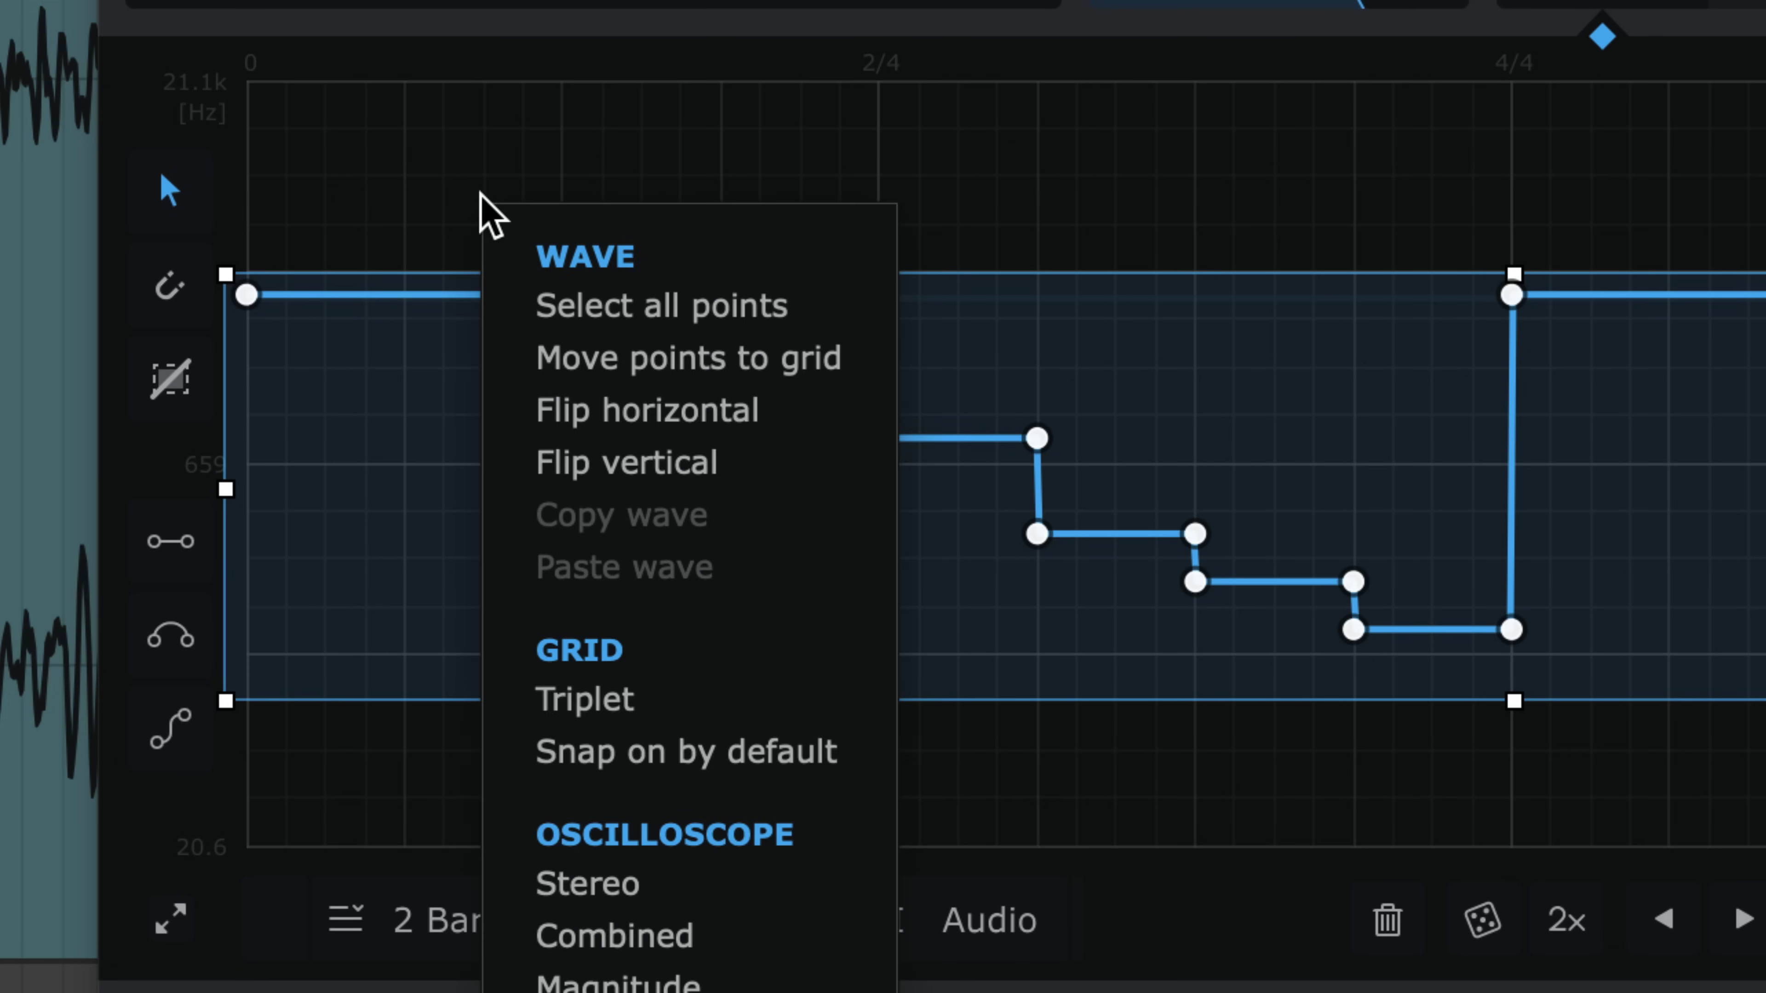
pyautogui.click(815, 308)
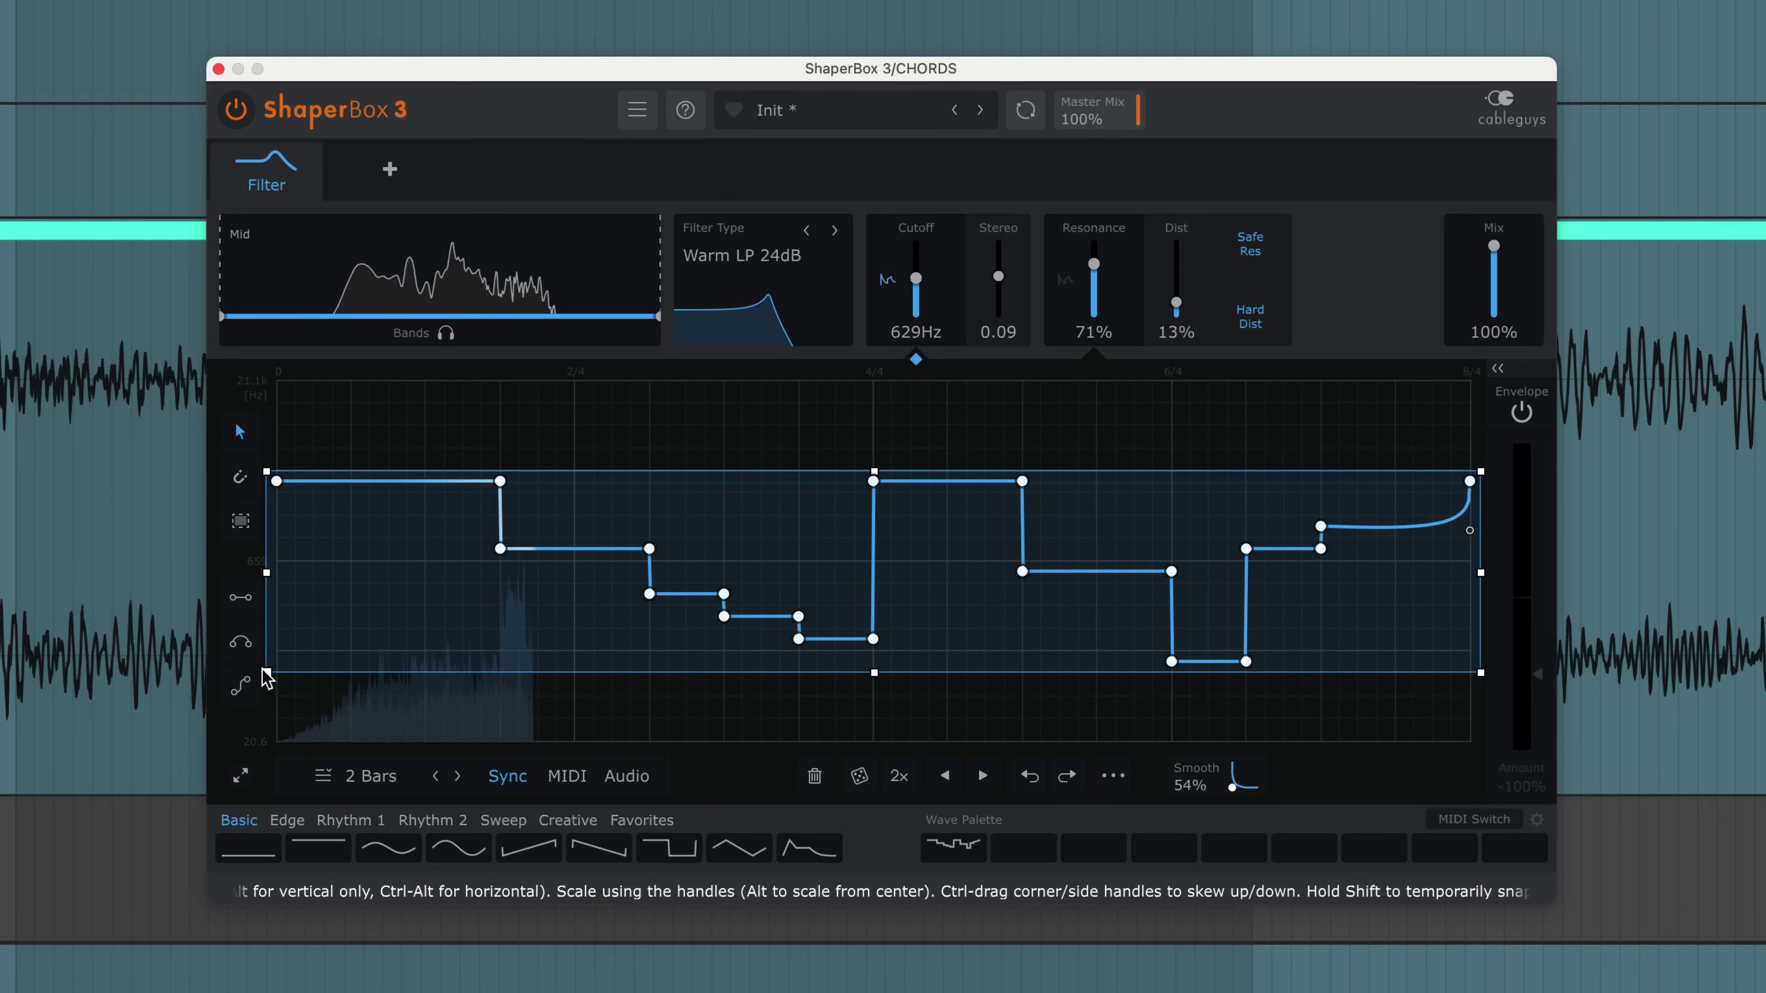
# - Resize the selection from its bottom and top edges, then raise the whole wave higher
pyautogui.moveTo(267, 675); pyautogui.dragTo(266, 752)
pyautogui.moveTo(271, 473); pyautogui.dragTo(299, 561)
pyautogui.moveTo(386, 616); pyautogui.dragTo(386, 565)
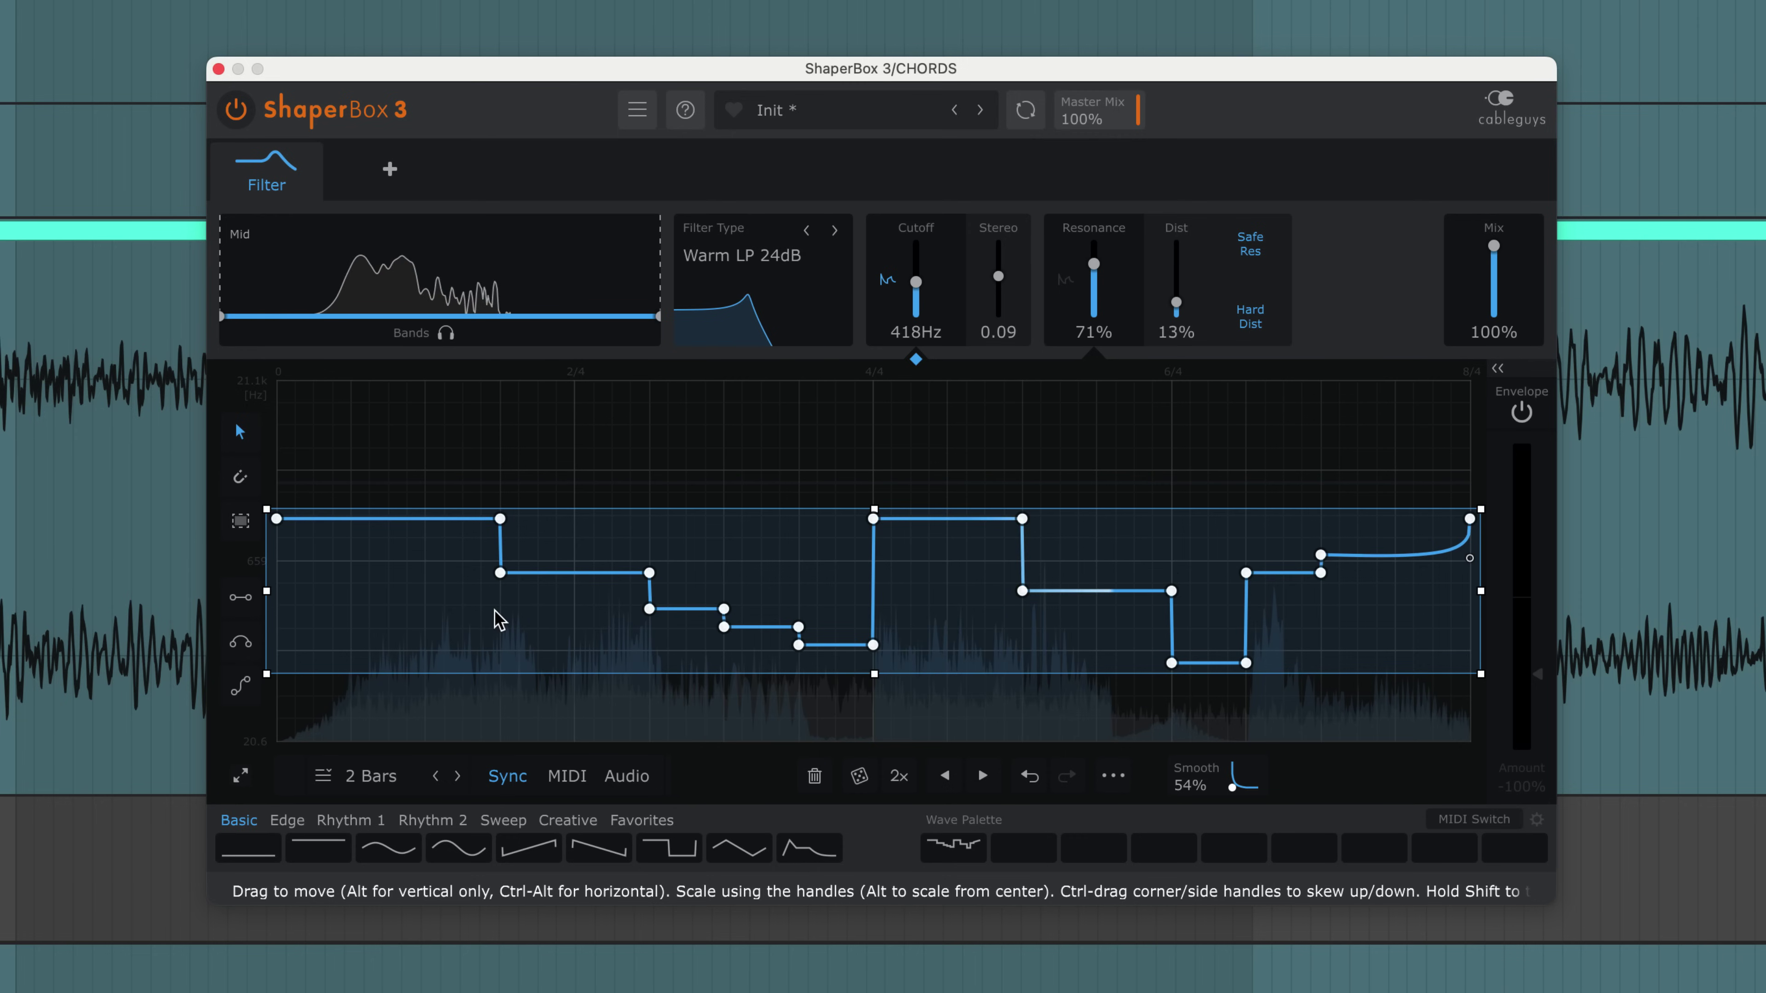
# - Undo, scale the wave around its centre, then skew its right side up on top and down below
pyautogui.press('super+z')
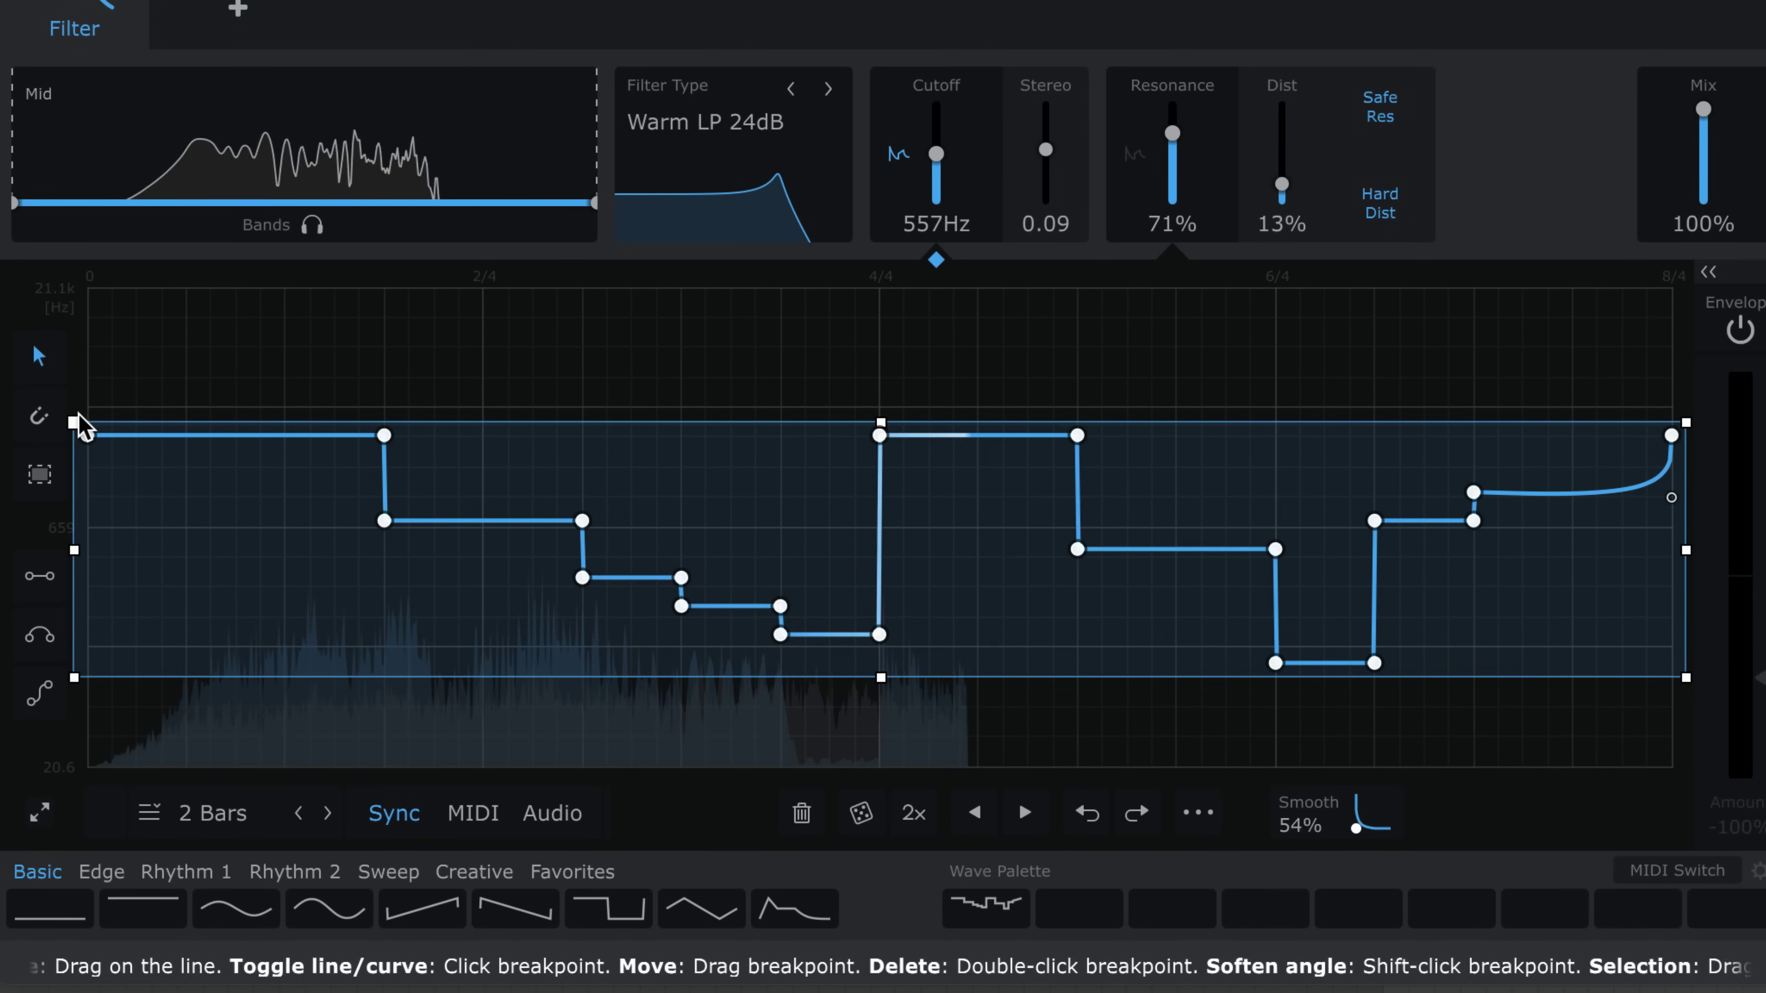
pyautogui.moveTo(76, 420); pyautogui.dragTo(77, 487)
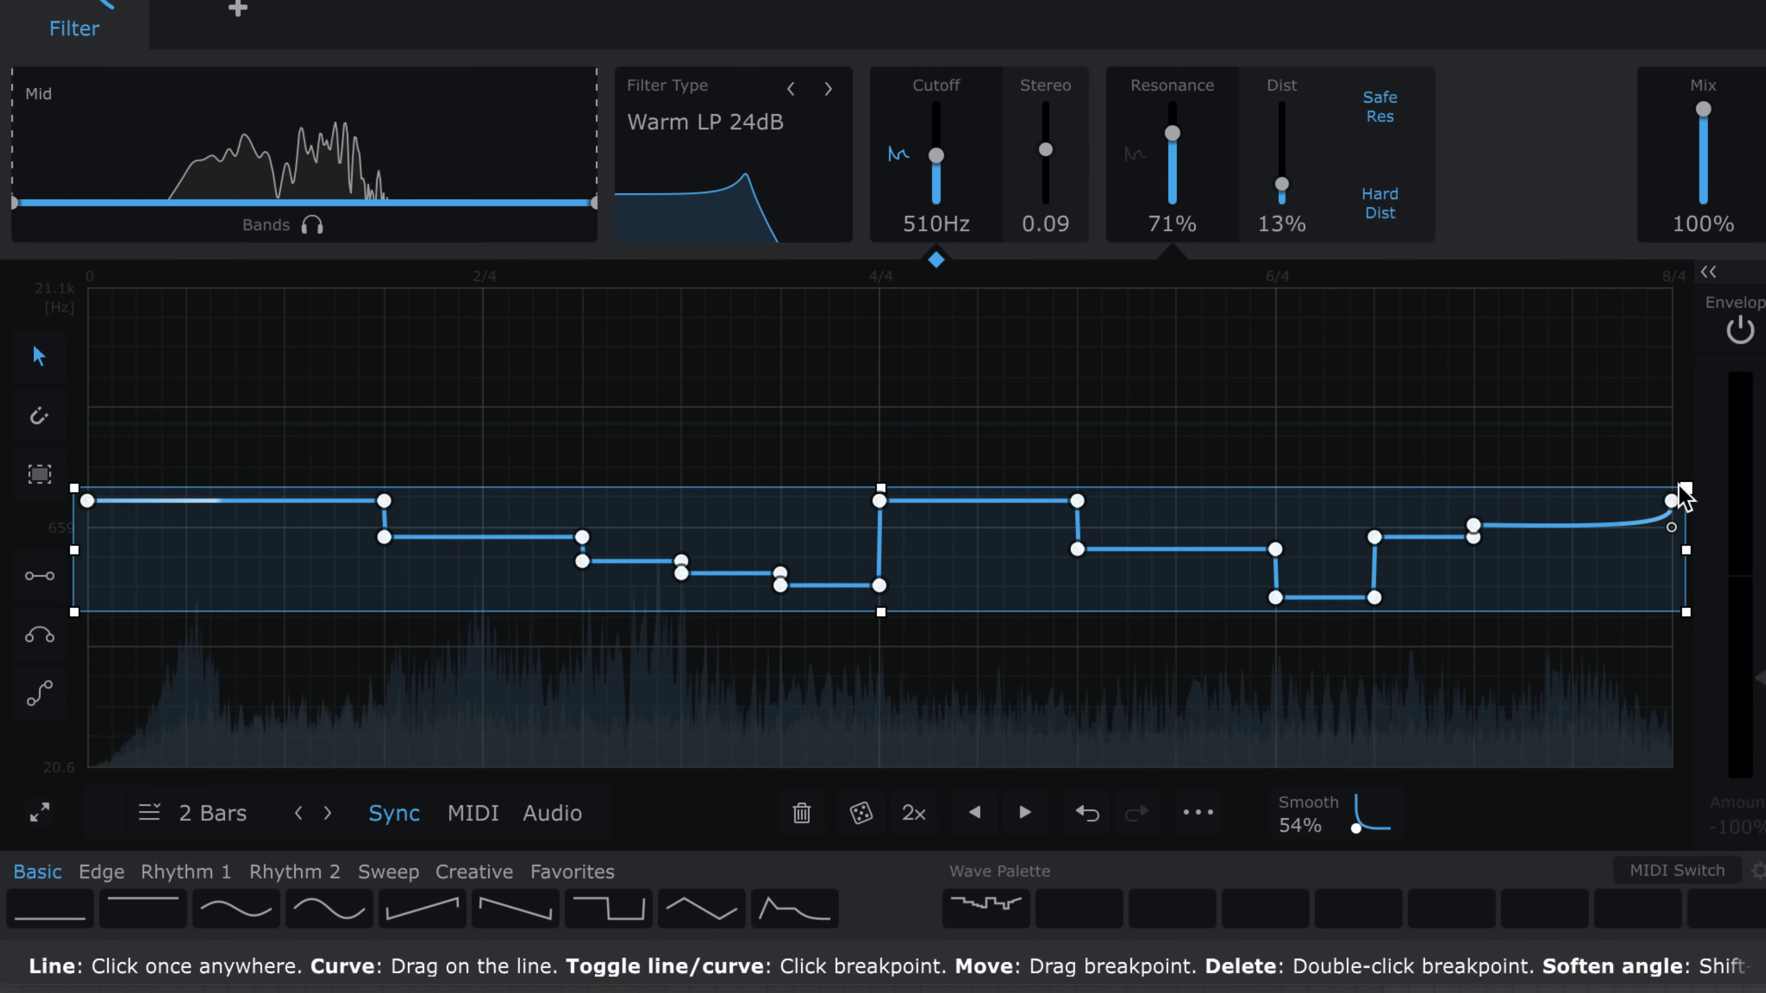
pyautogui.moveTo(1686, 480); pyautogui.dragTo(1686, 275)
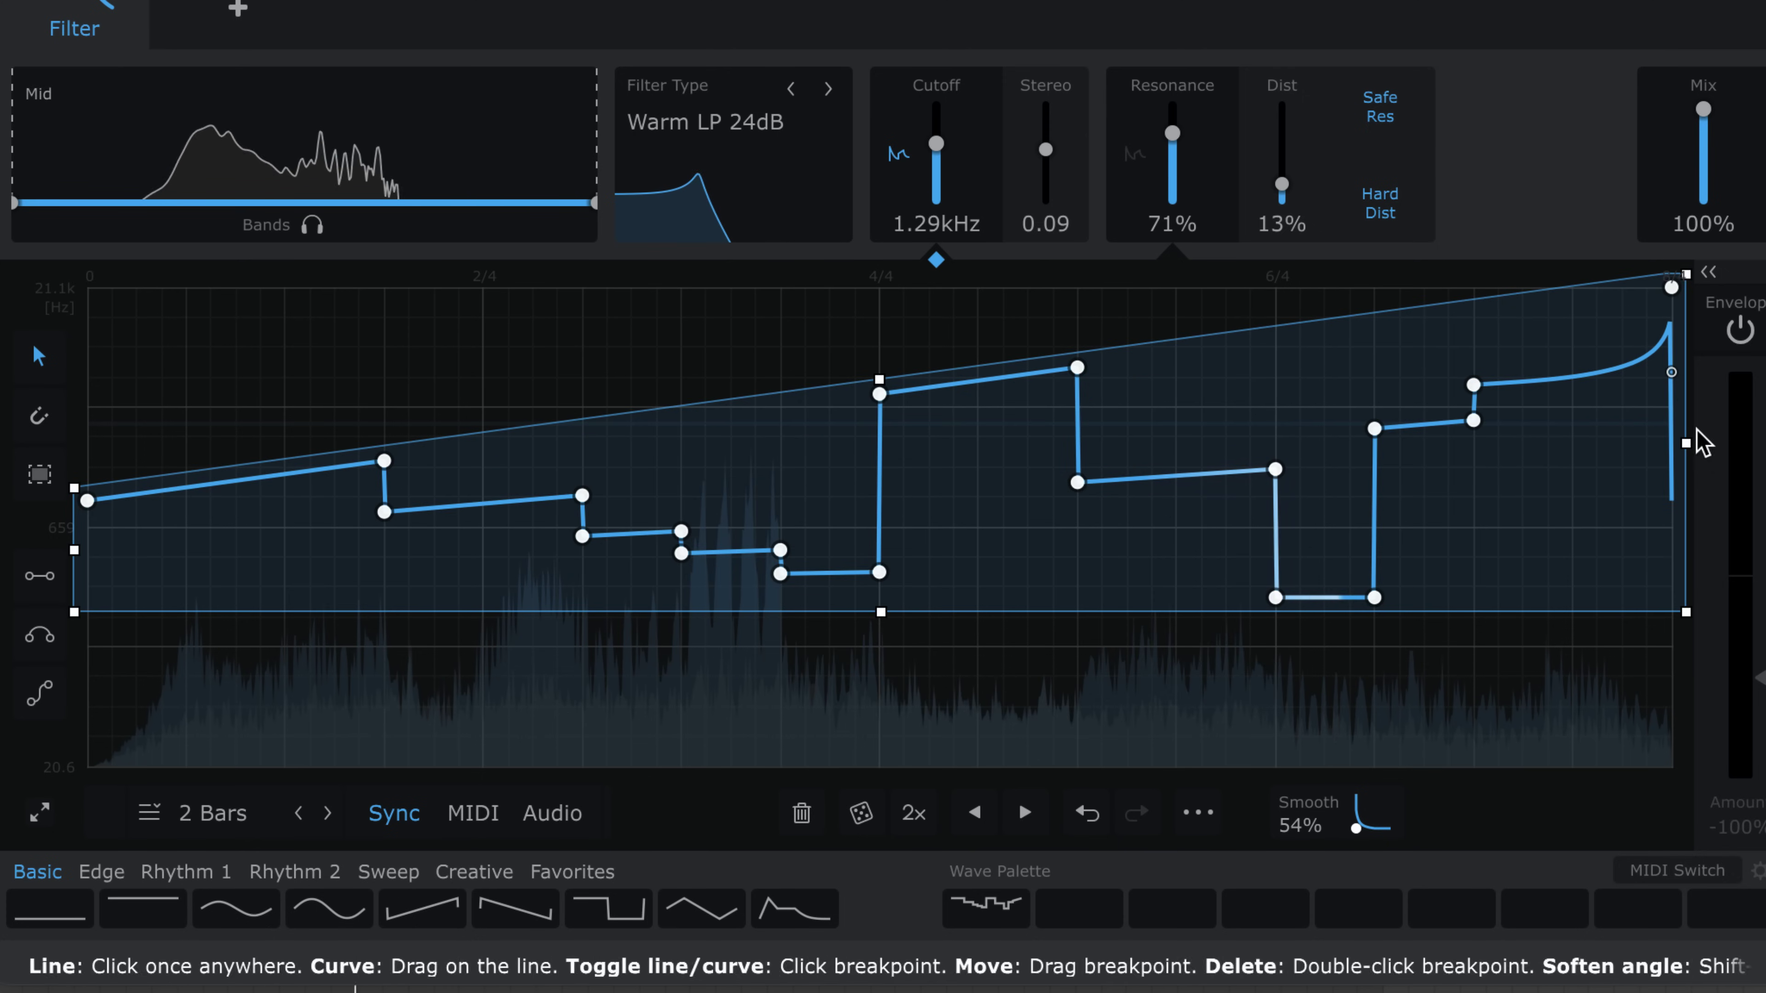
pyautogui.moveTo(1685, 613)
pyautogui.mouseDown()
pyautogui.moveTo(1685, 688)
pyautogui.moveTo(1685, 647)
pyautogui.mouseUp()
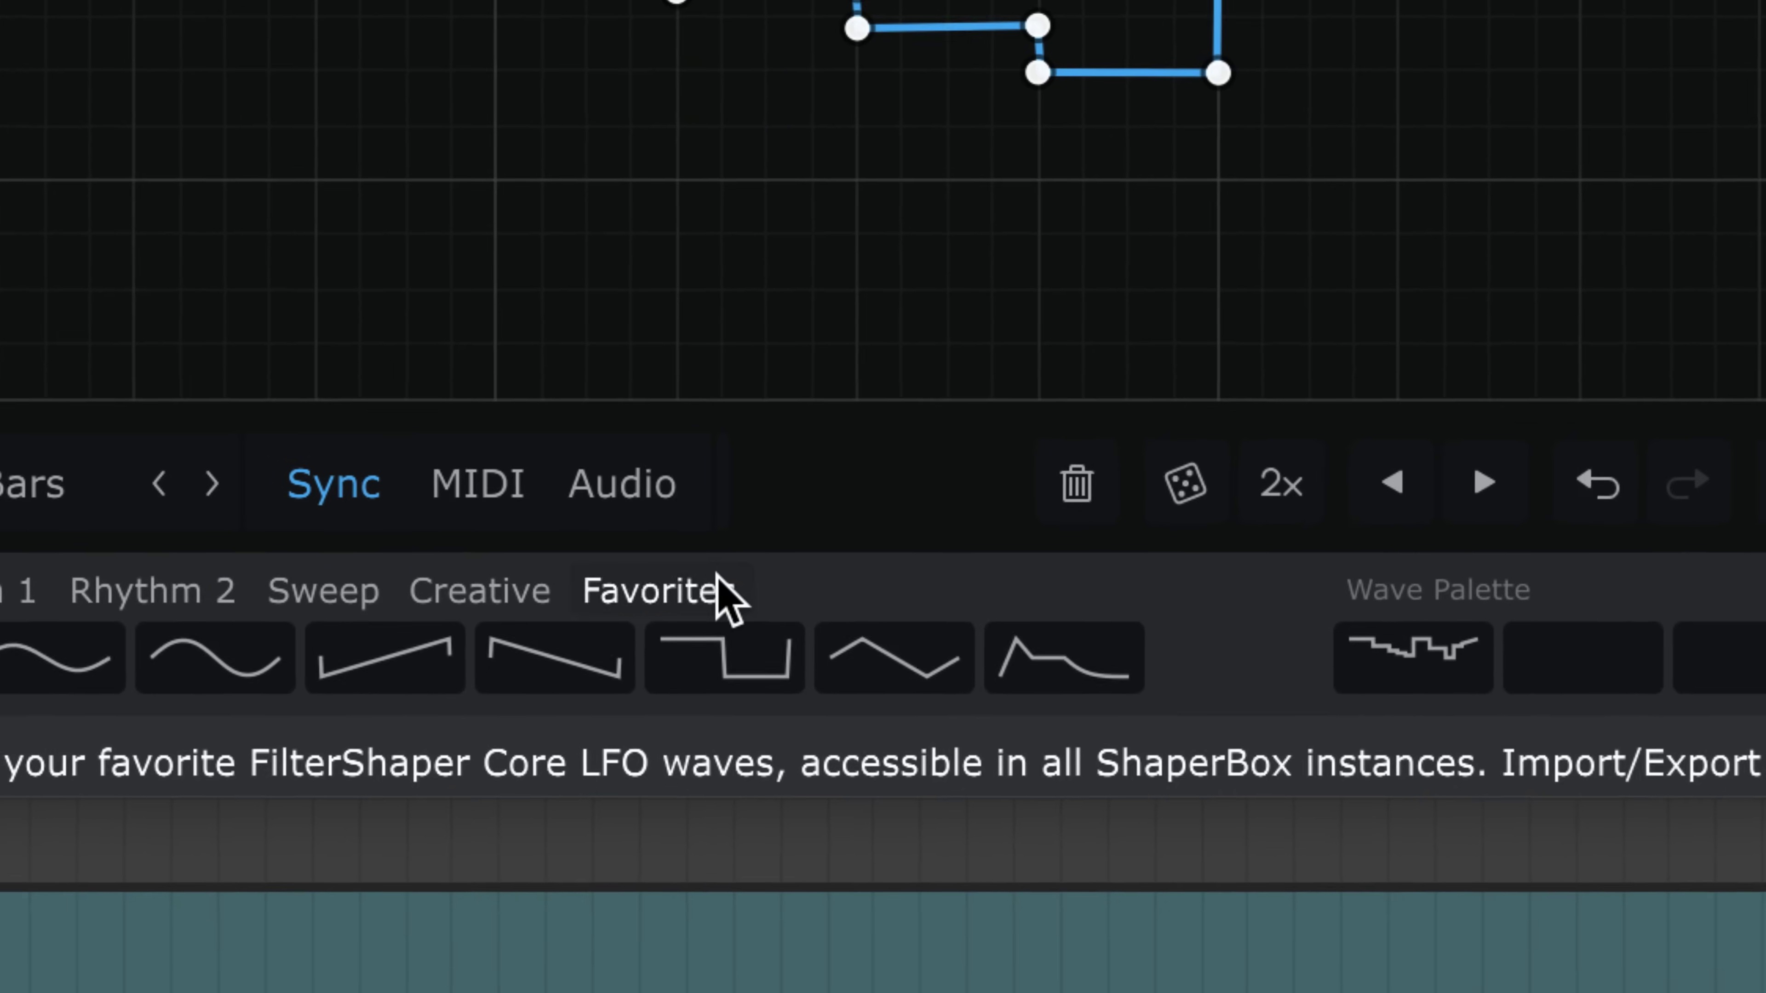
# - Save the current stepped wave into the first empty Favorites slot
pyautogui.click(604, 871)
pyautogui.click(796, 630)
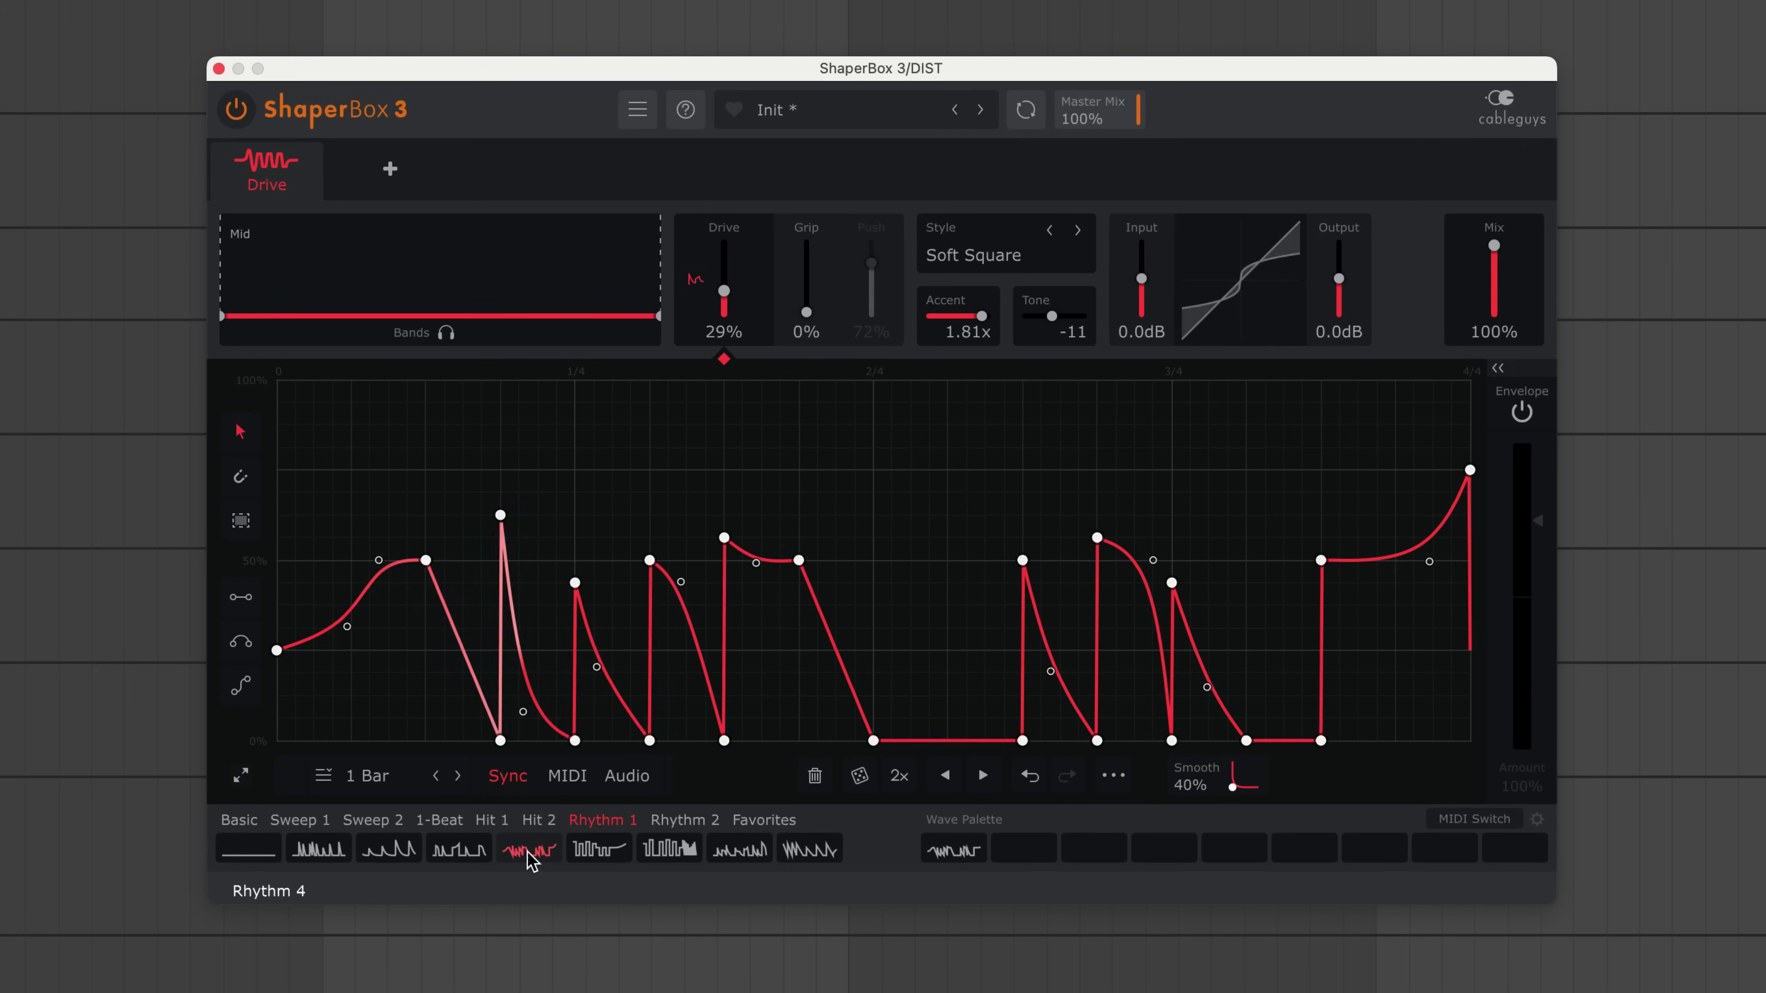
# - Audition the Rhythm 3, Rhythm 6 and Rhythm 4 presets and the first palette wave in Drive
pyautogui.click(470, 861)
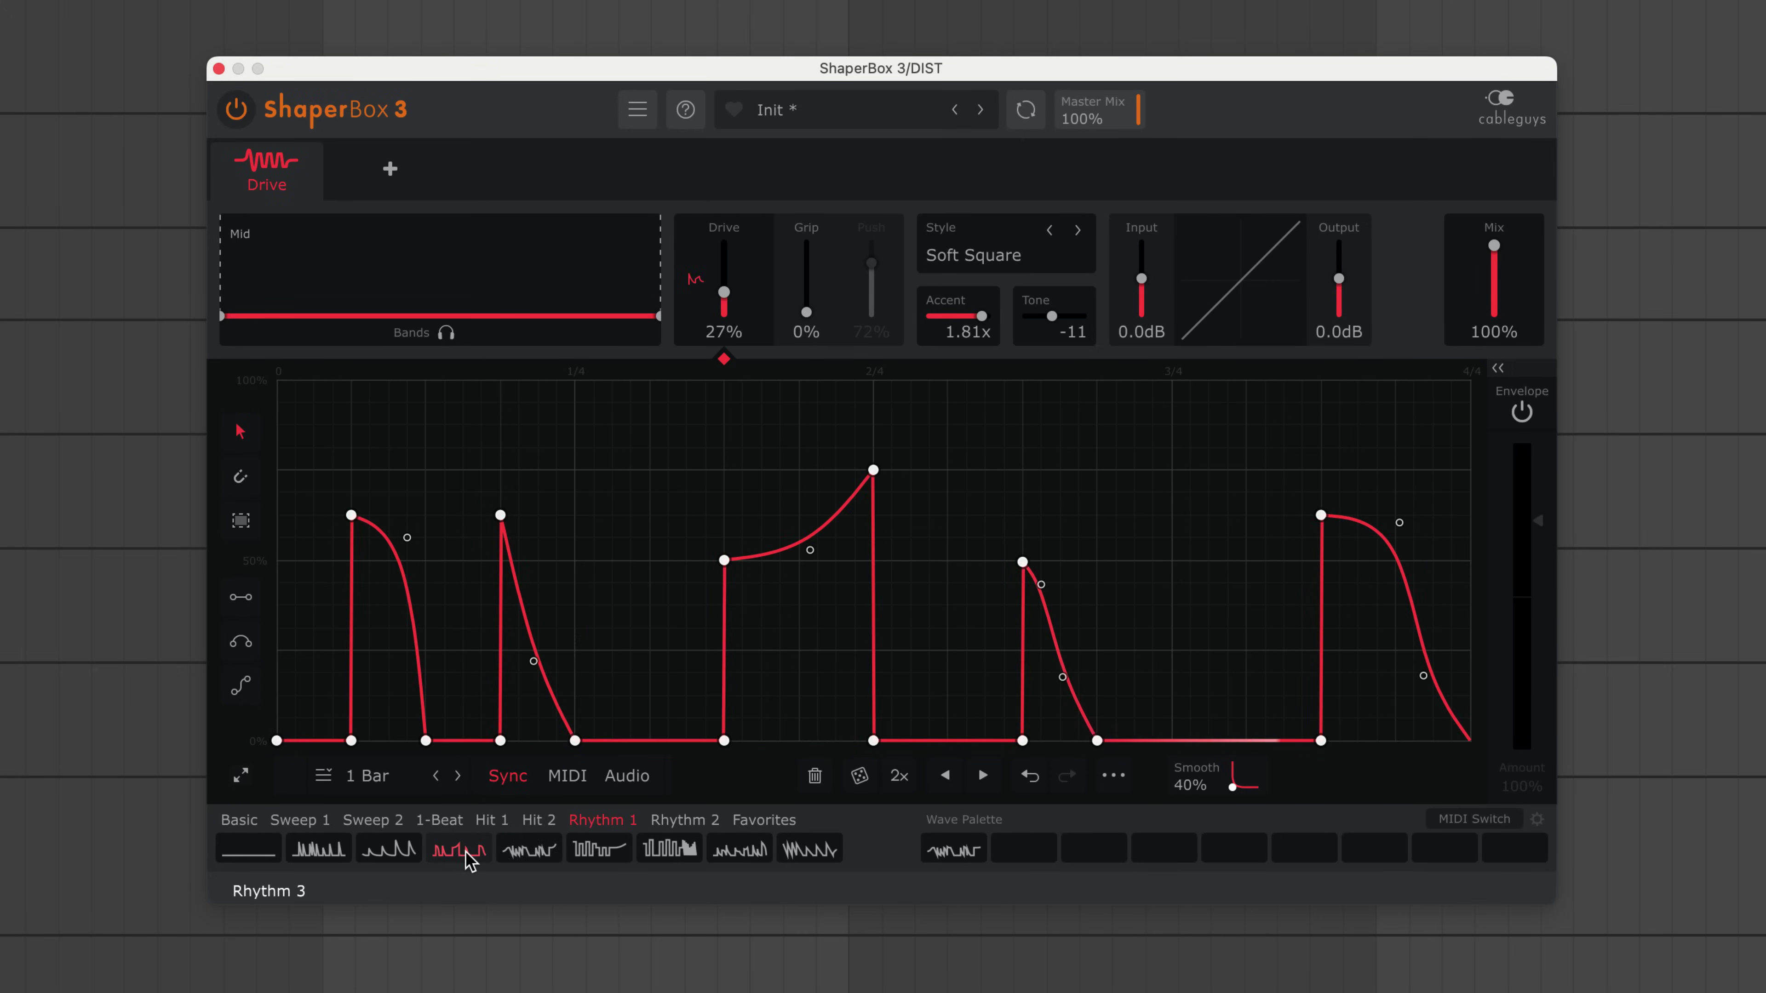
pyautogui.click(690, 861)
pyautogui.click(529, 854)
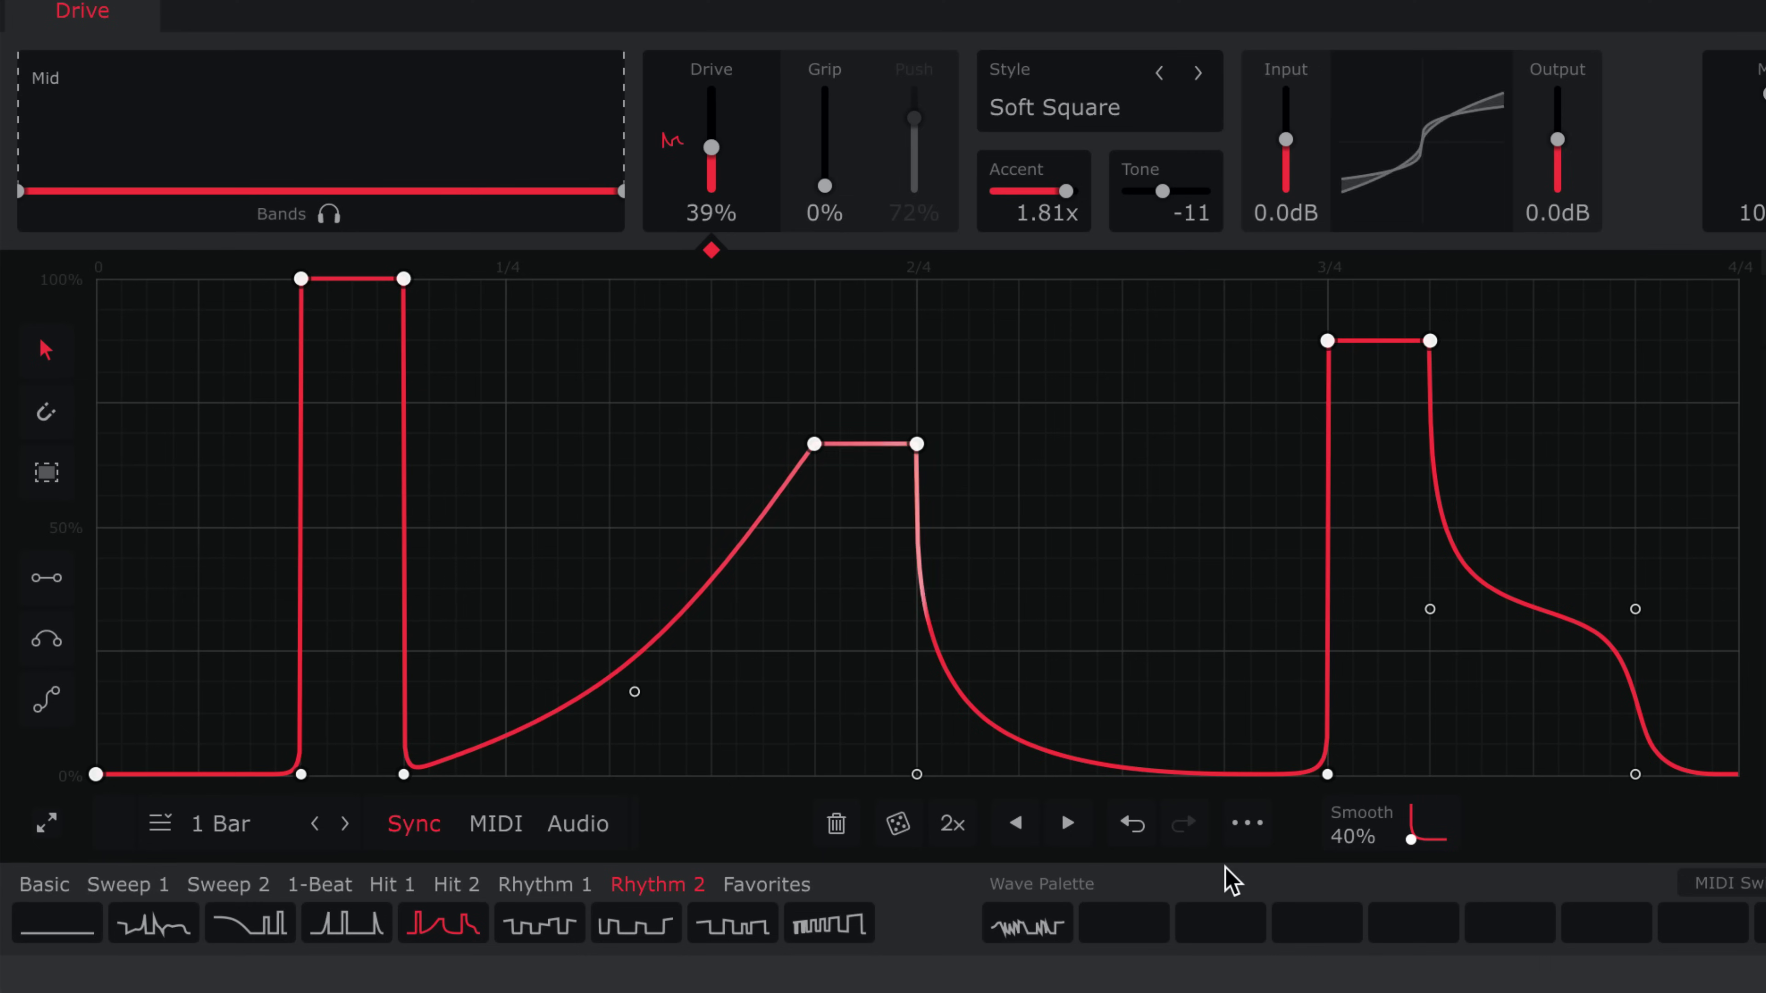
pyautogui.click(967, 857)
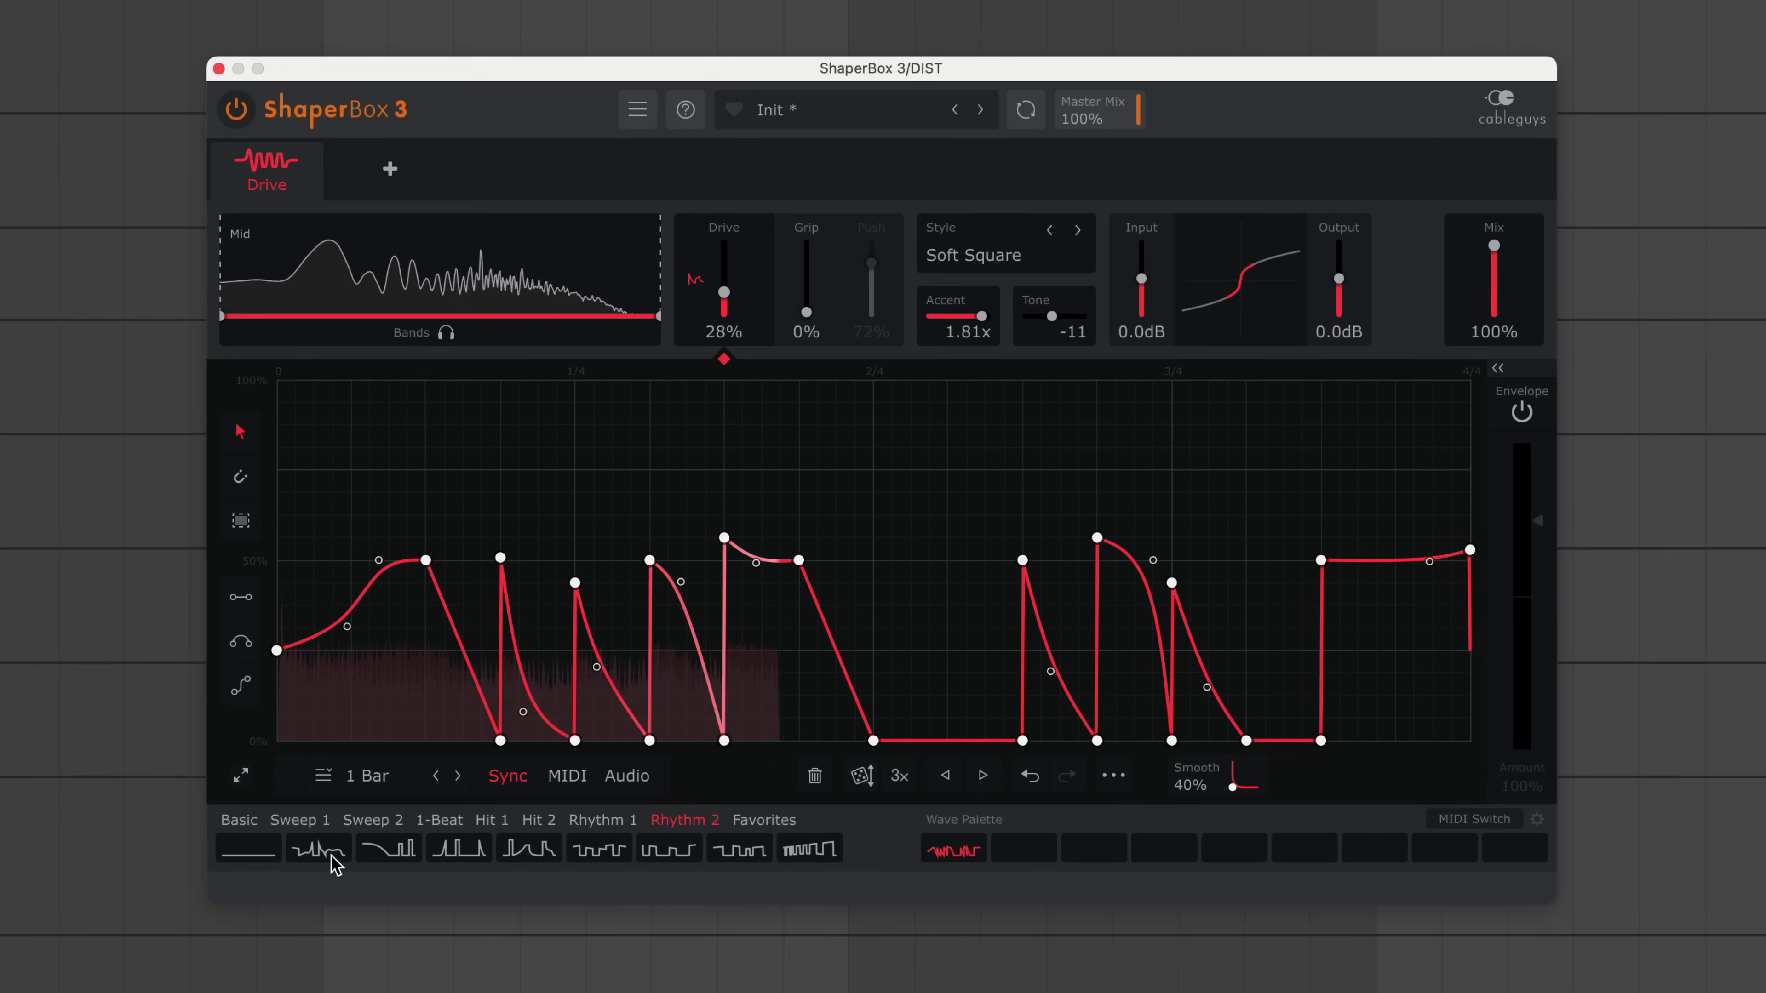
# - Try Rhythm 9 and other rhythm presets, ending on a square-pulse and saw-decay wave
pyautogui.click(332, 857)
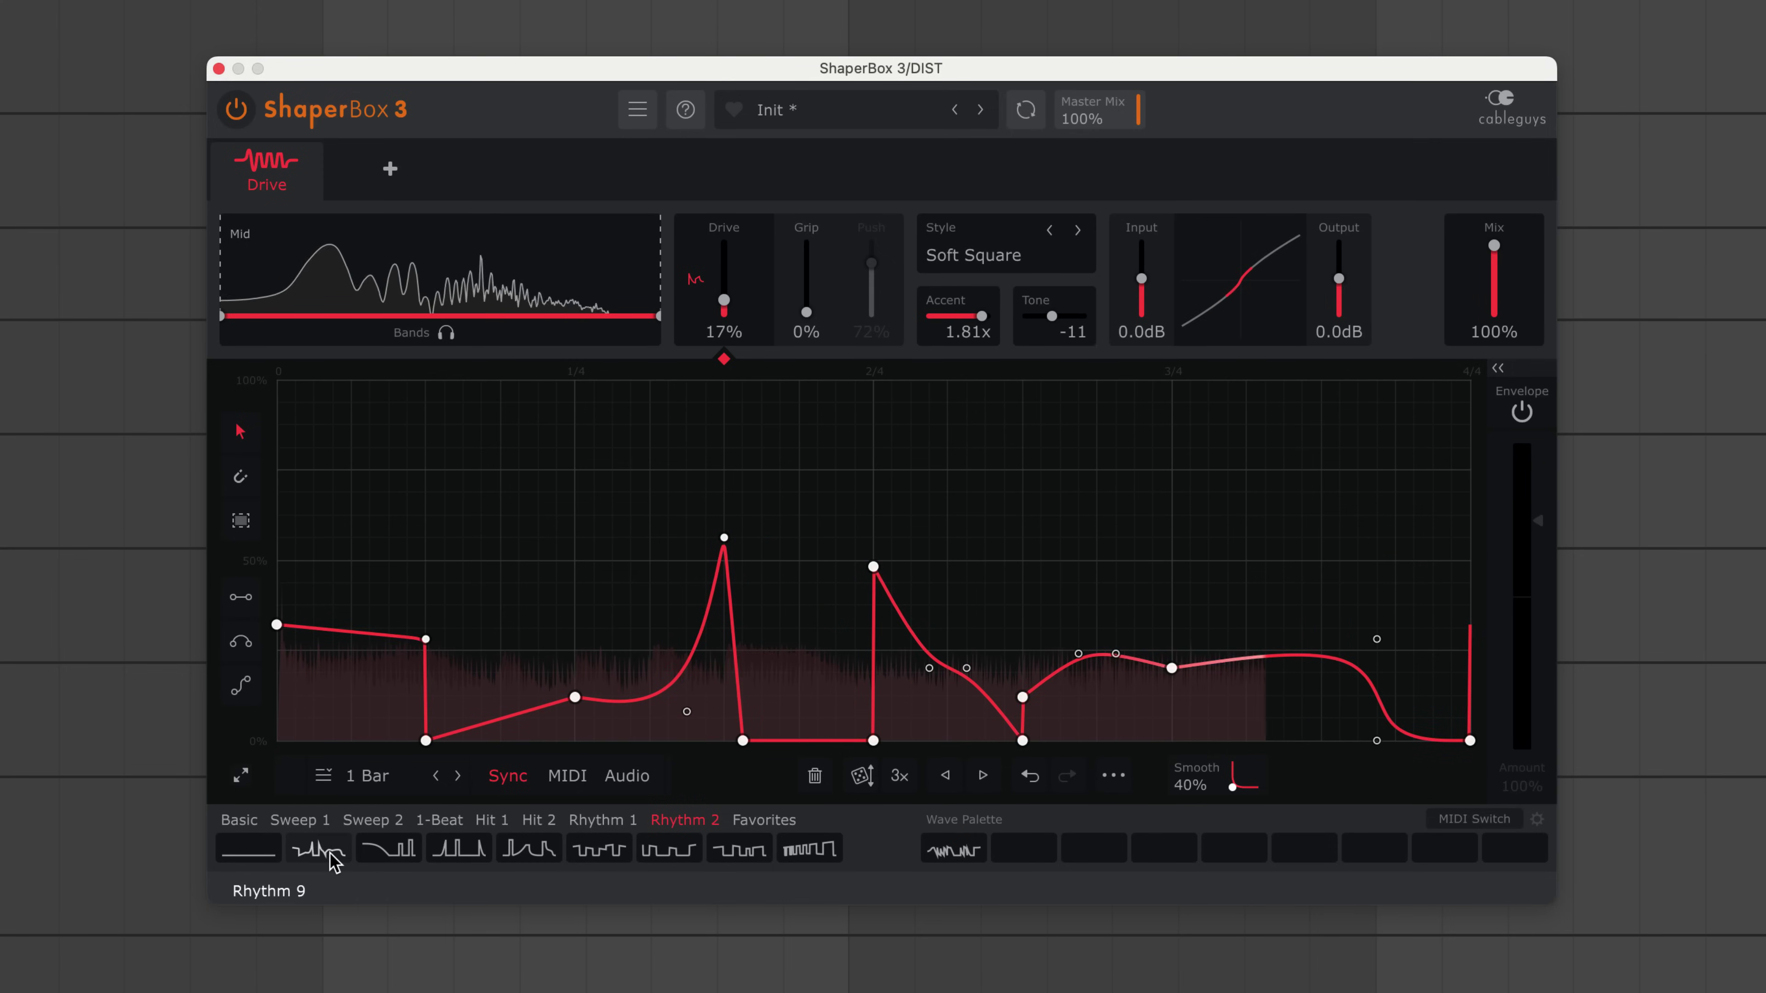
pyautogui.click(598, 850)
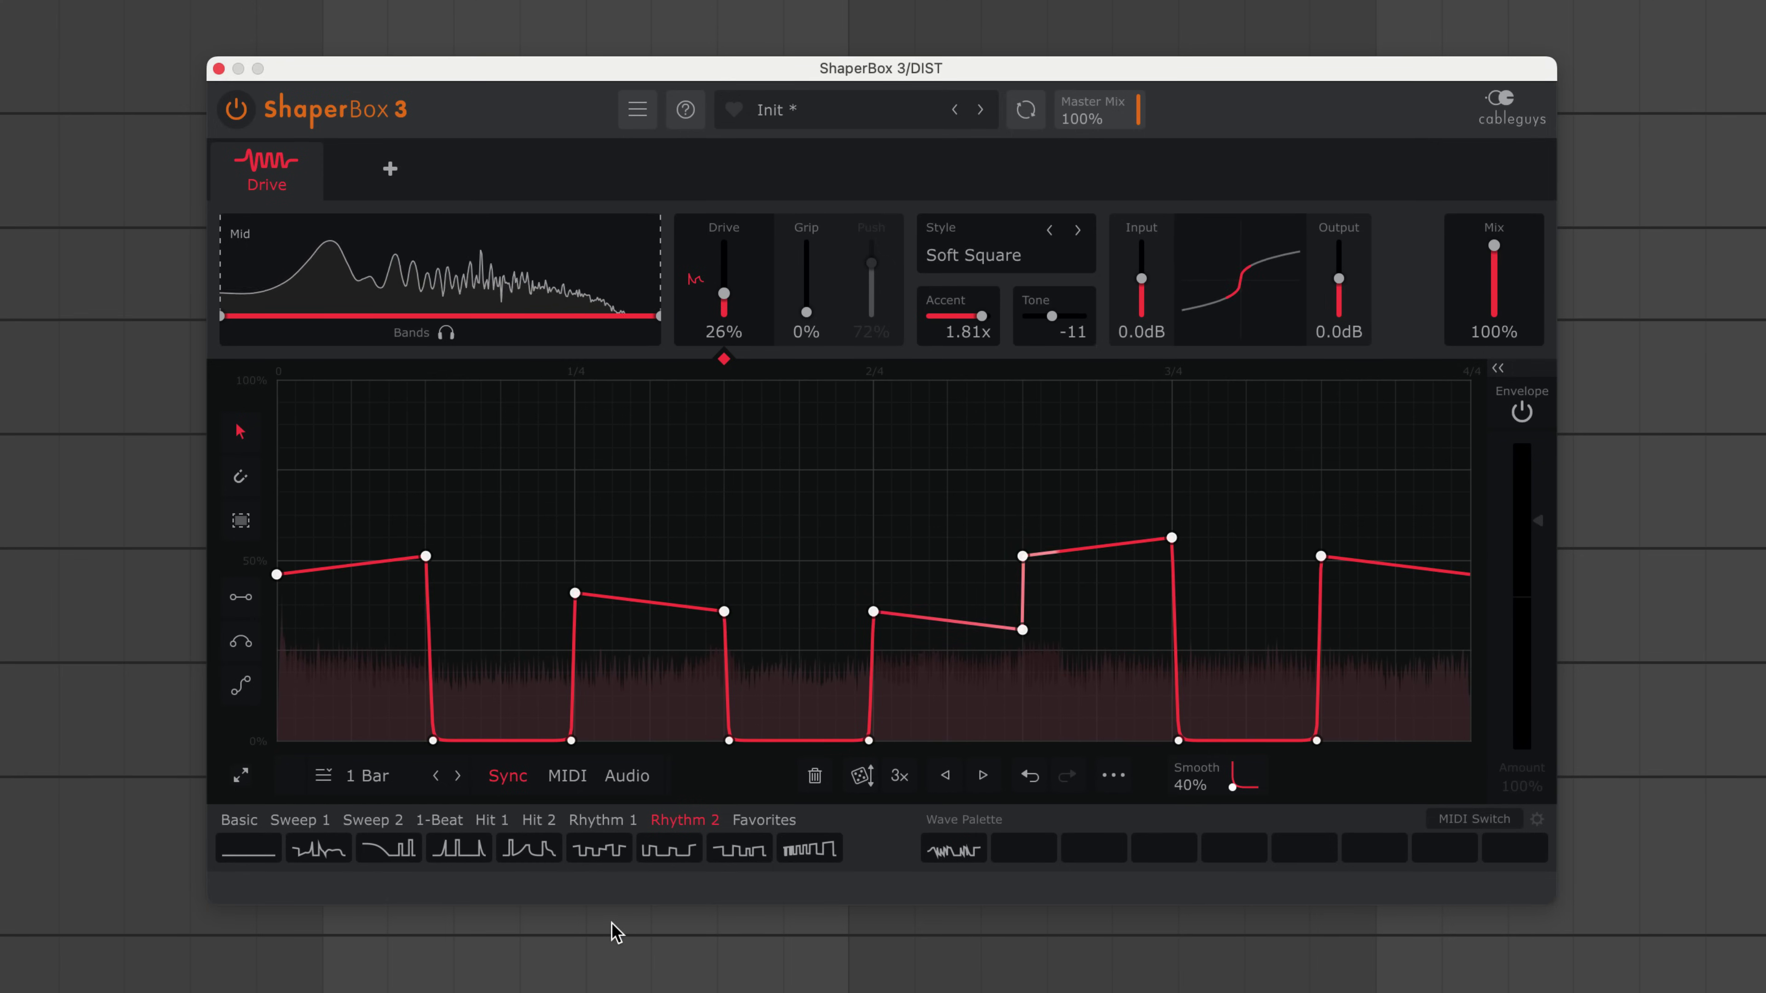
pyautogui.click(664, 857)
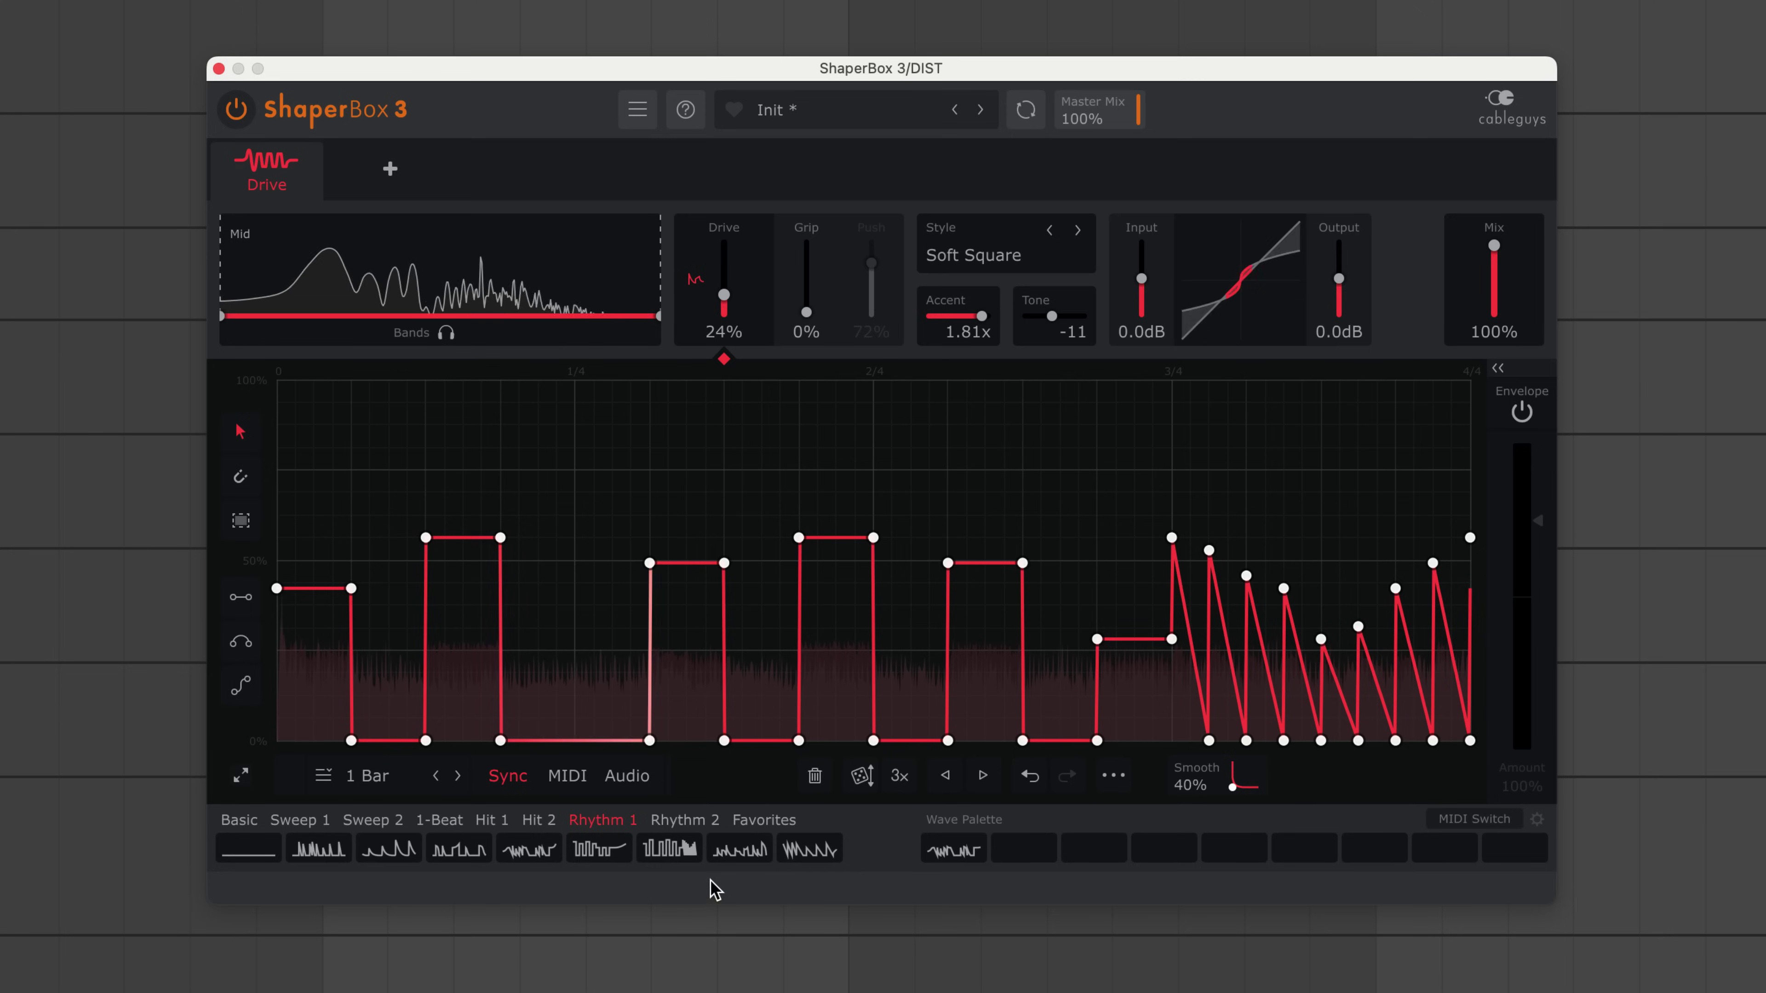
pyautogui.click(793, 852)
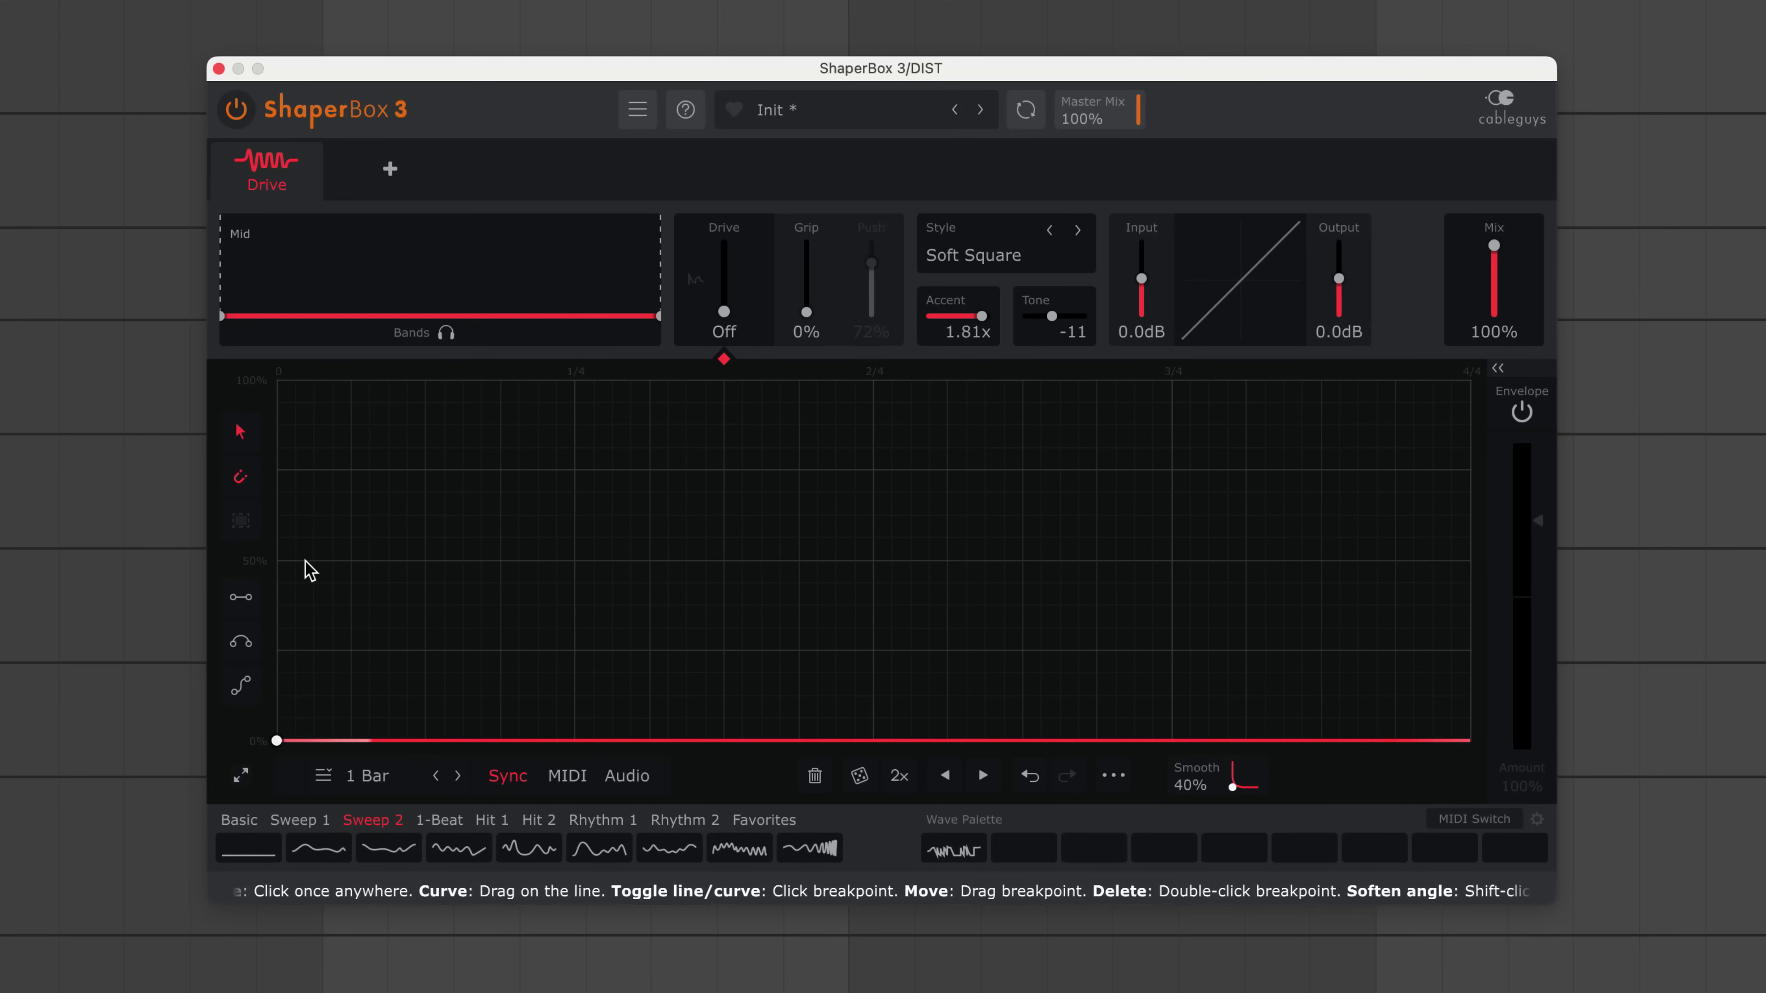
# - Add 50% points at the wave's start, middle and 3/4 mark
pyautogui.click(276, 560)
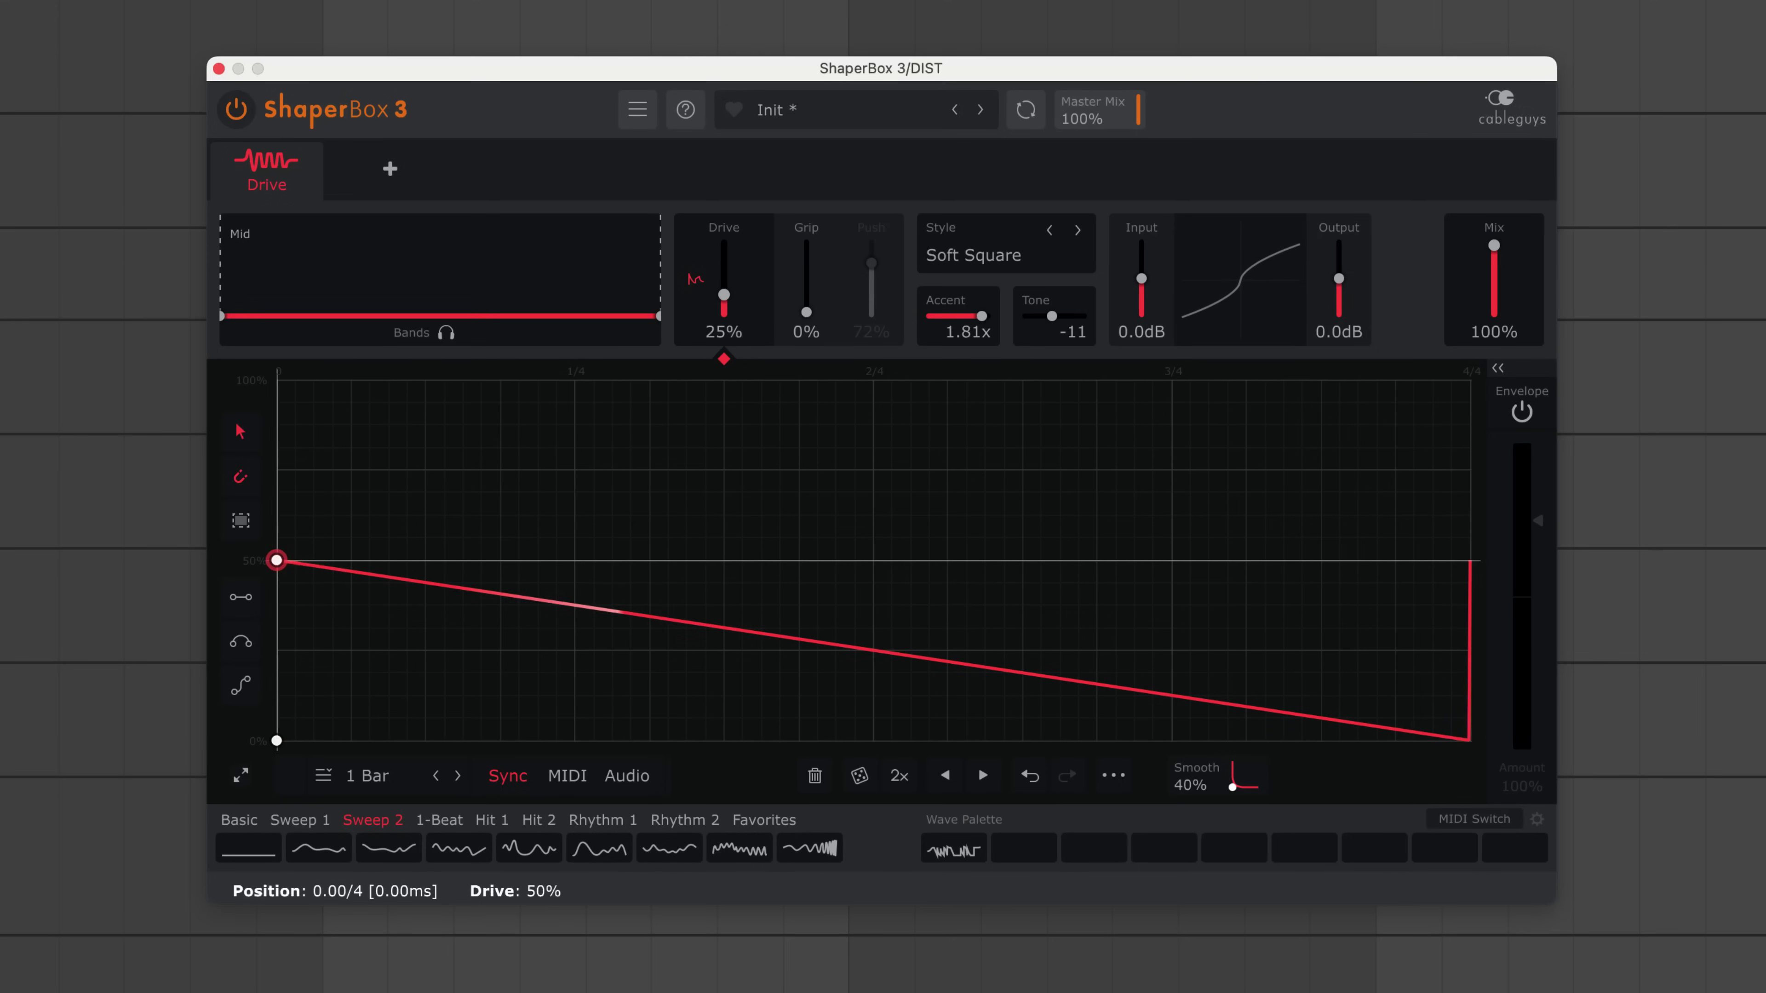
pyautogui.click(872, 559)
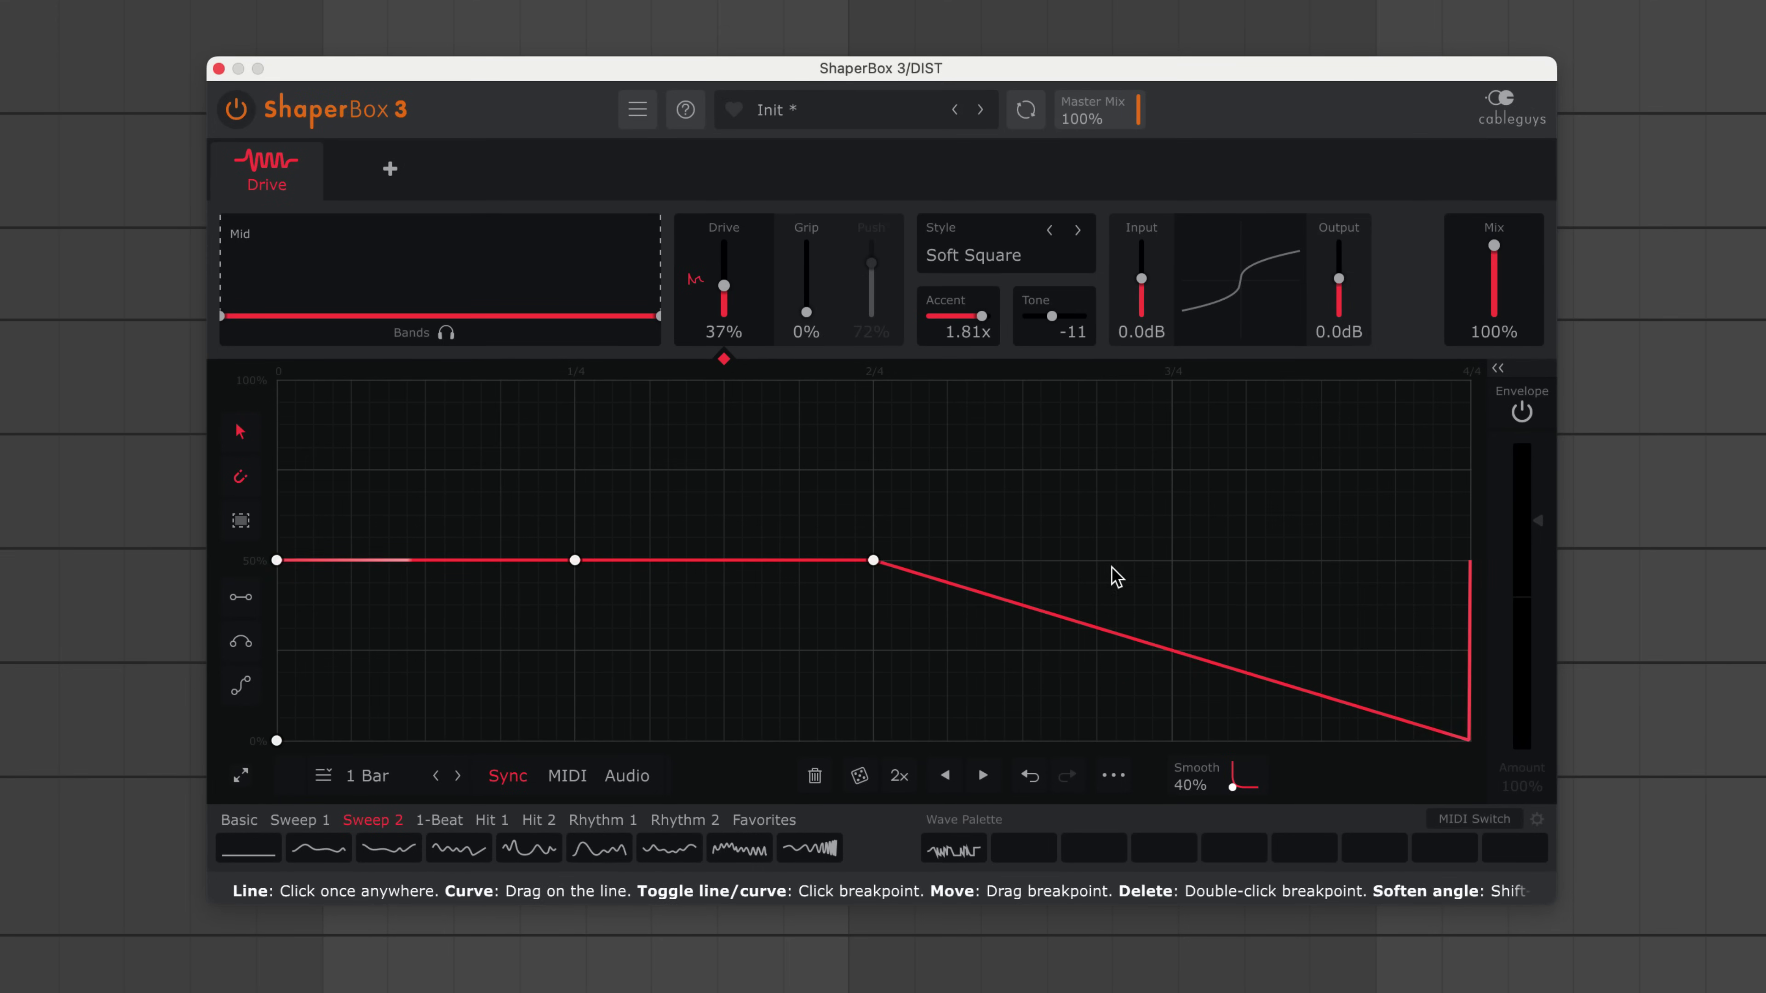
pyautogui.click(1173, 561)
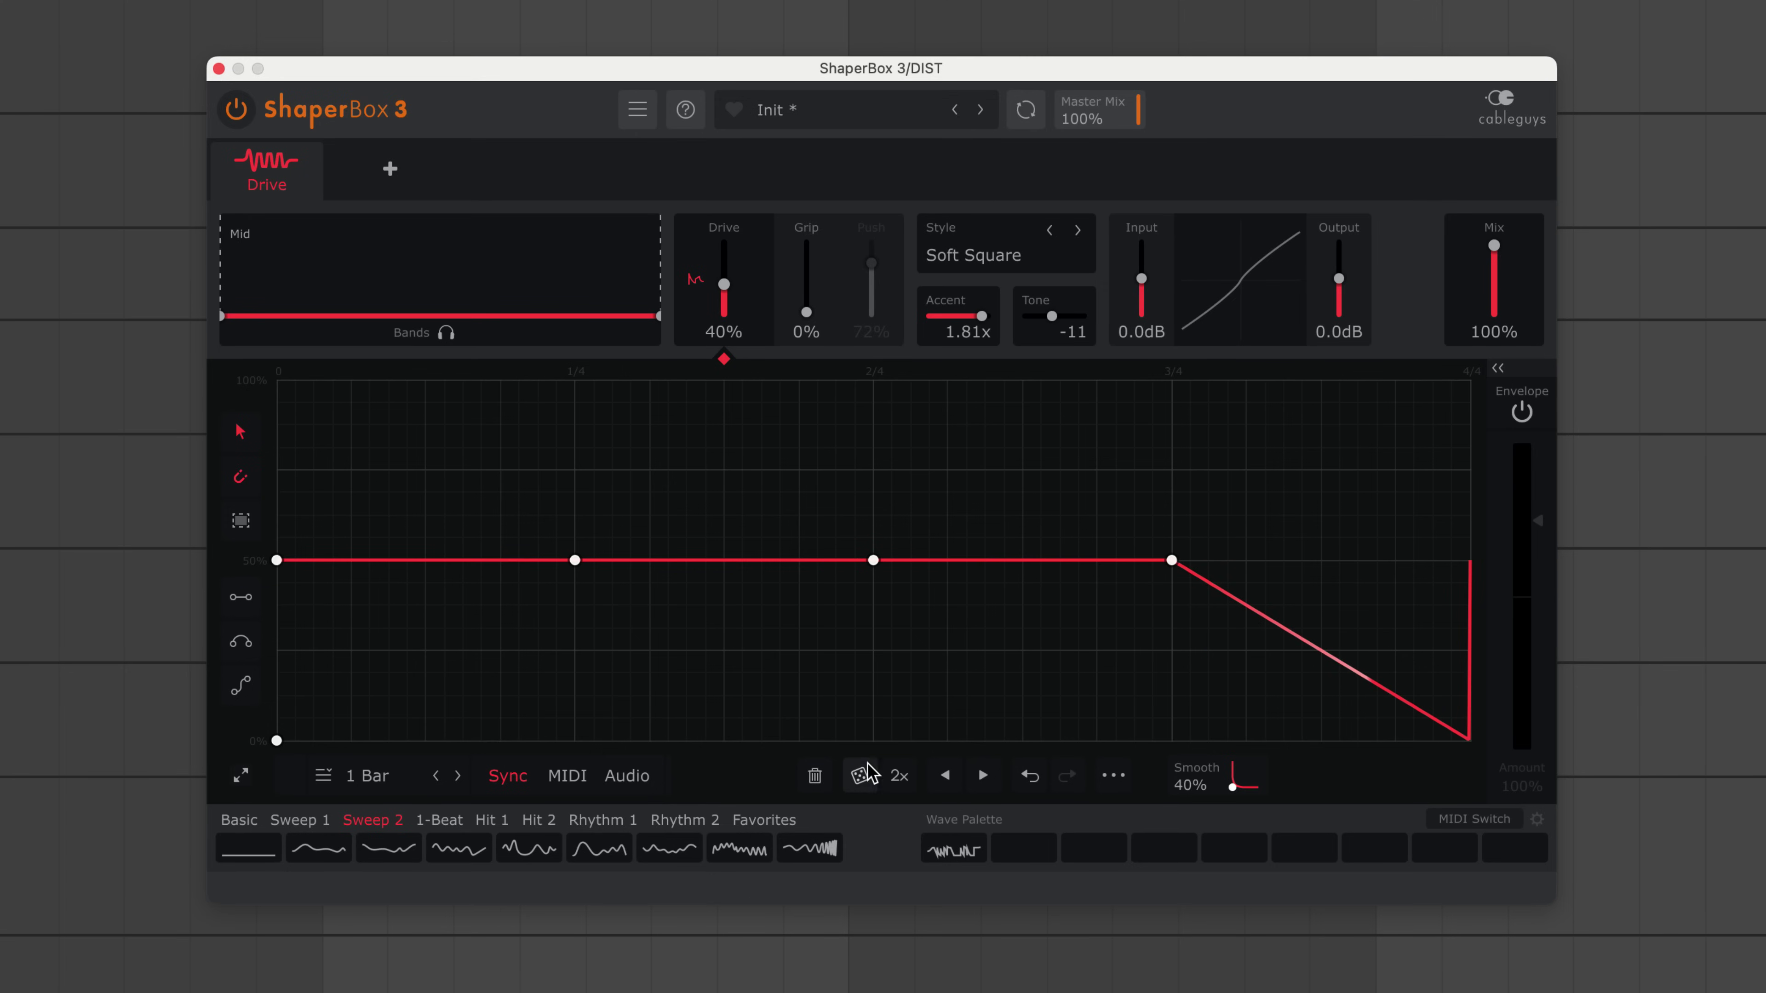
# - Randomize the wave five times, then undo back to the original flat line
pyautogui.click(861, 776)
pyautogui.click(861, 776)
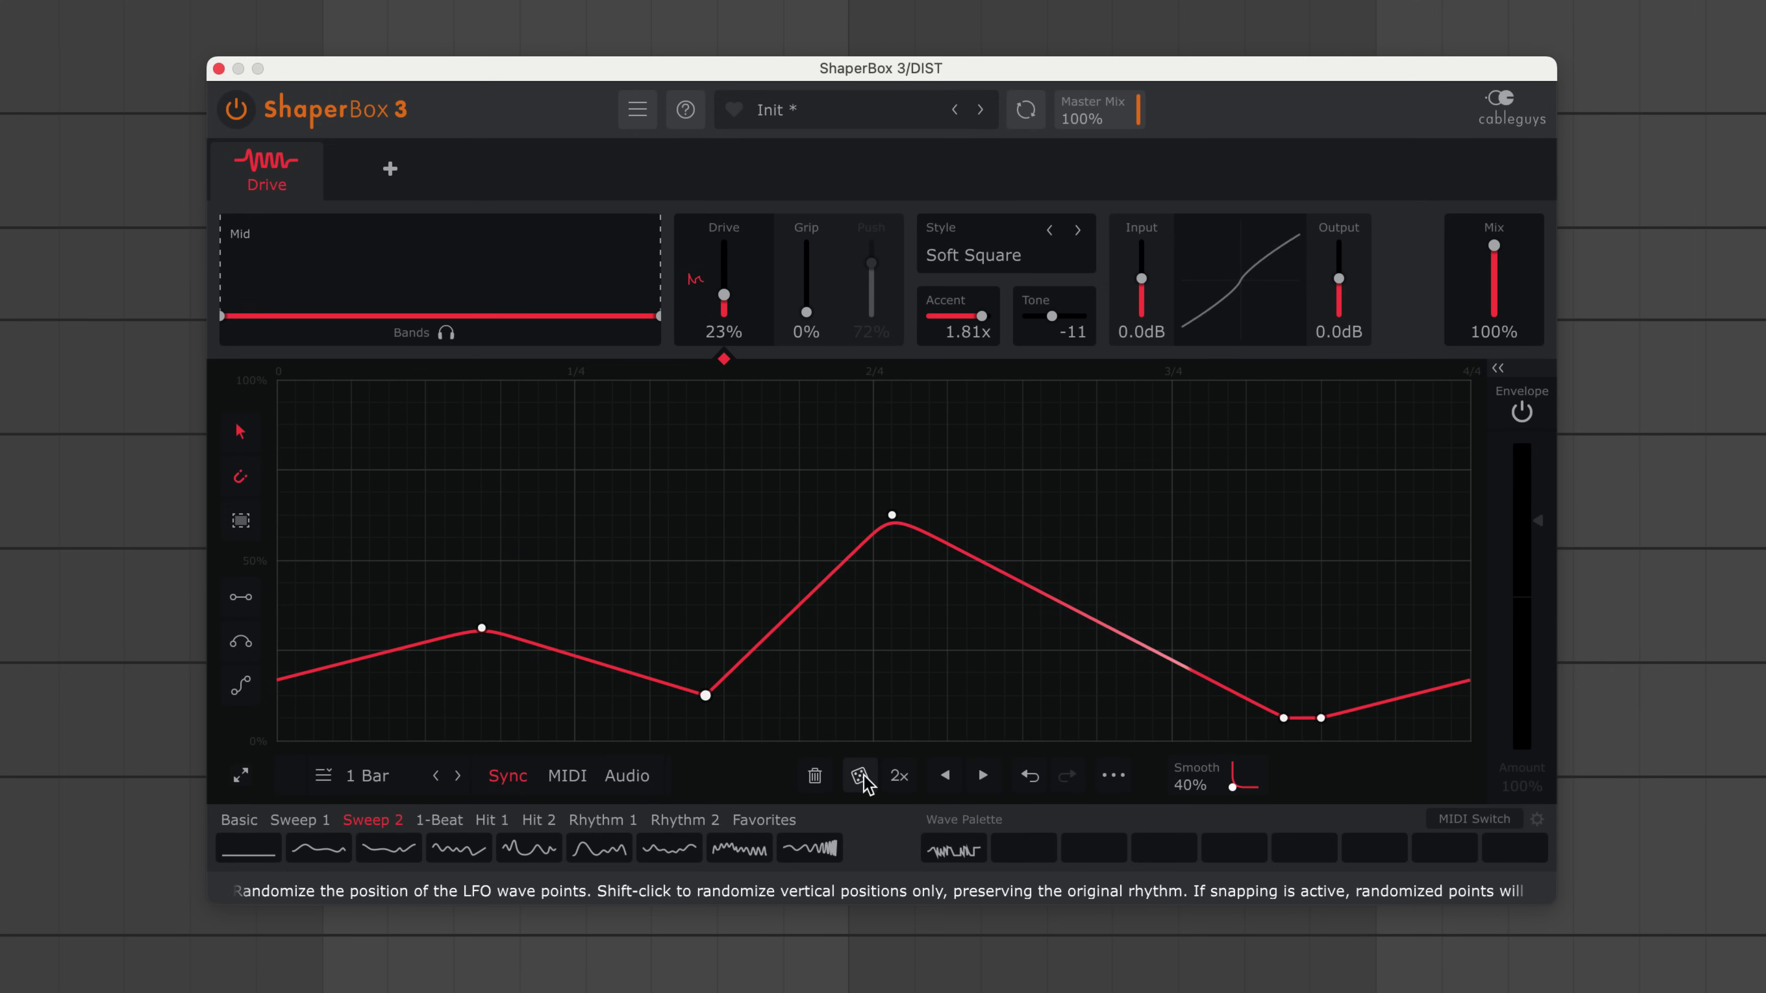
pyautogui.click(861, 776)
pyautogui.click(861, 776)
pyautogui.click(861, 776)
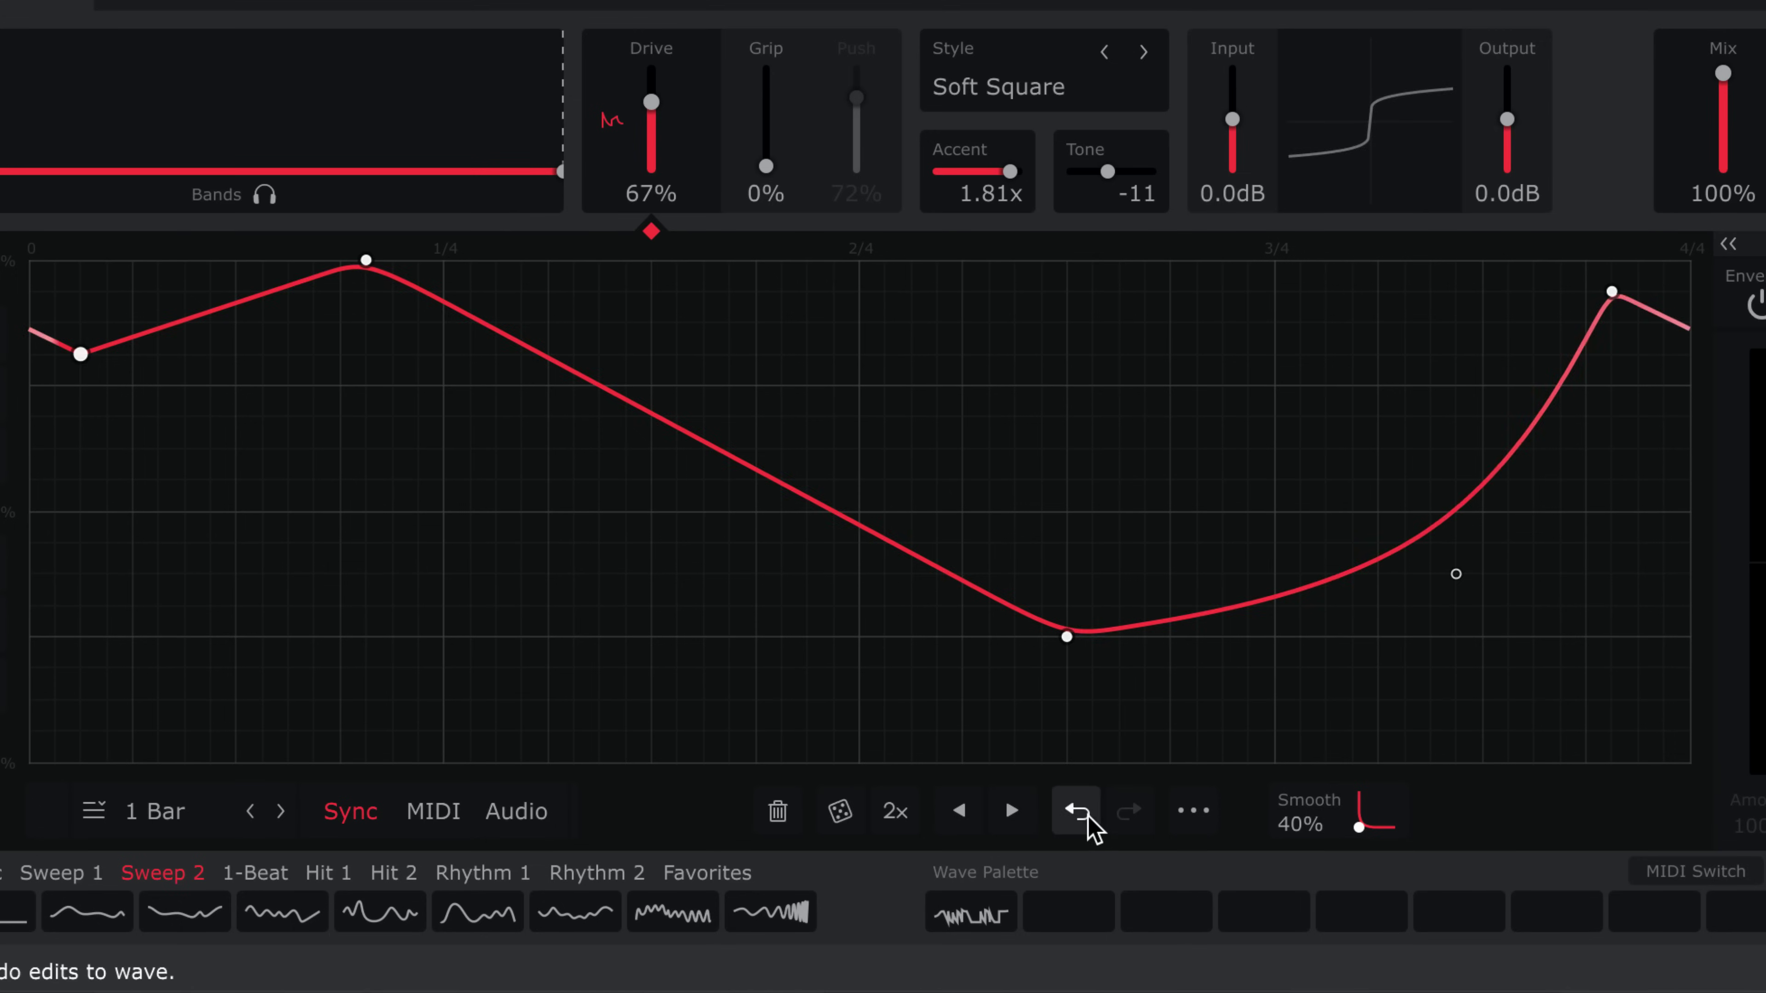
pyautogui.click(1088, 819)
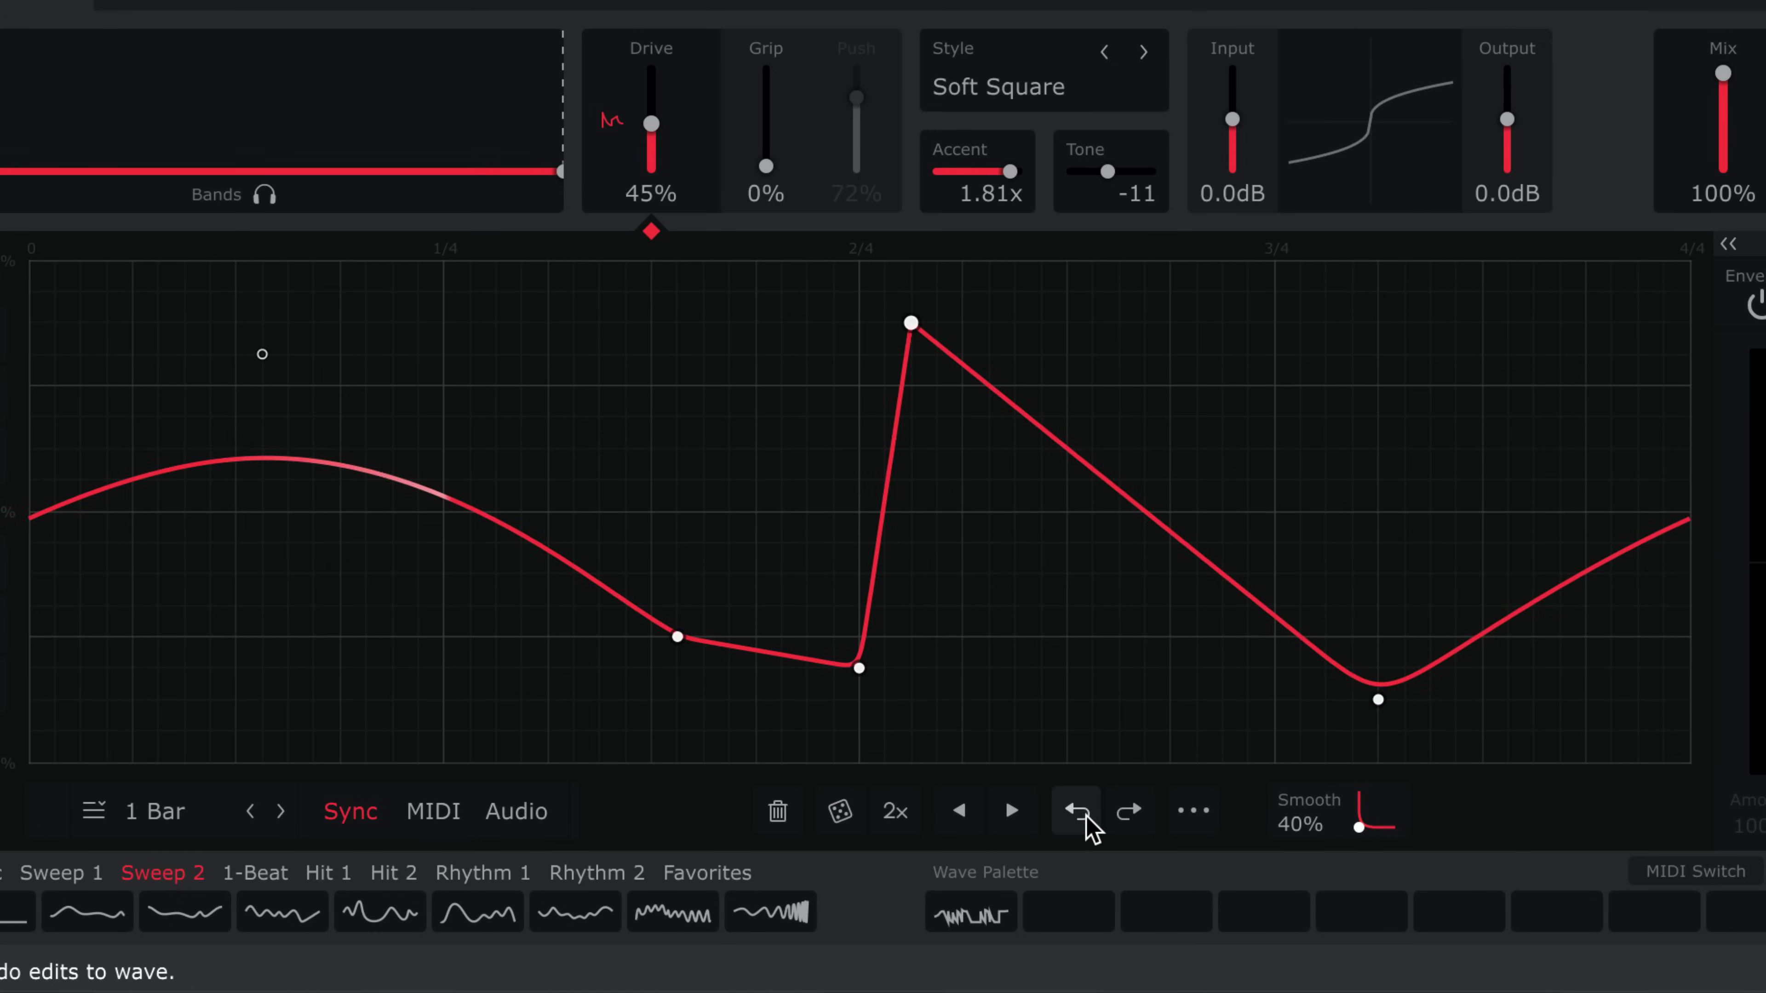
pyautogui.click(1087, 820)
pyautogui.click(1085, 819)
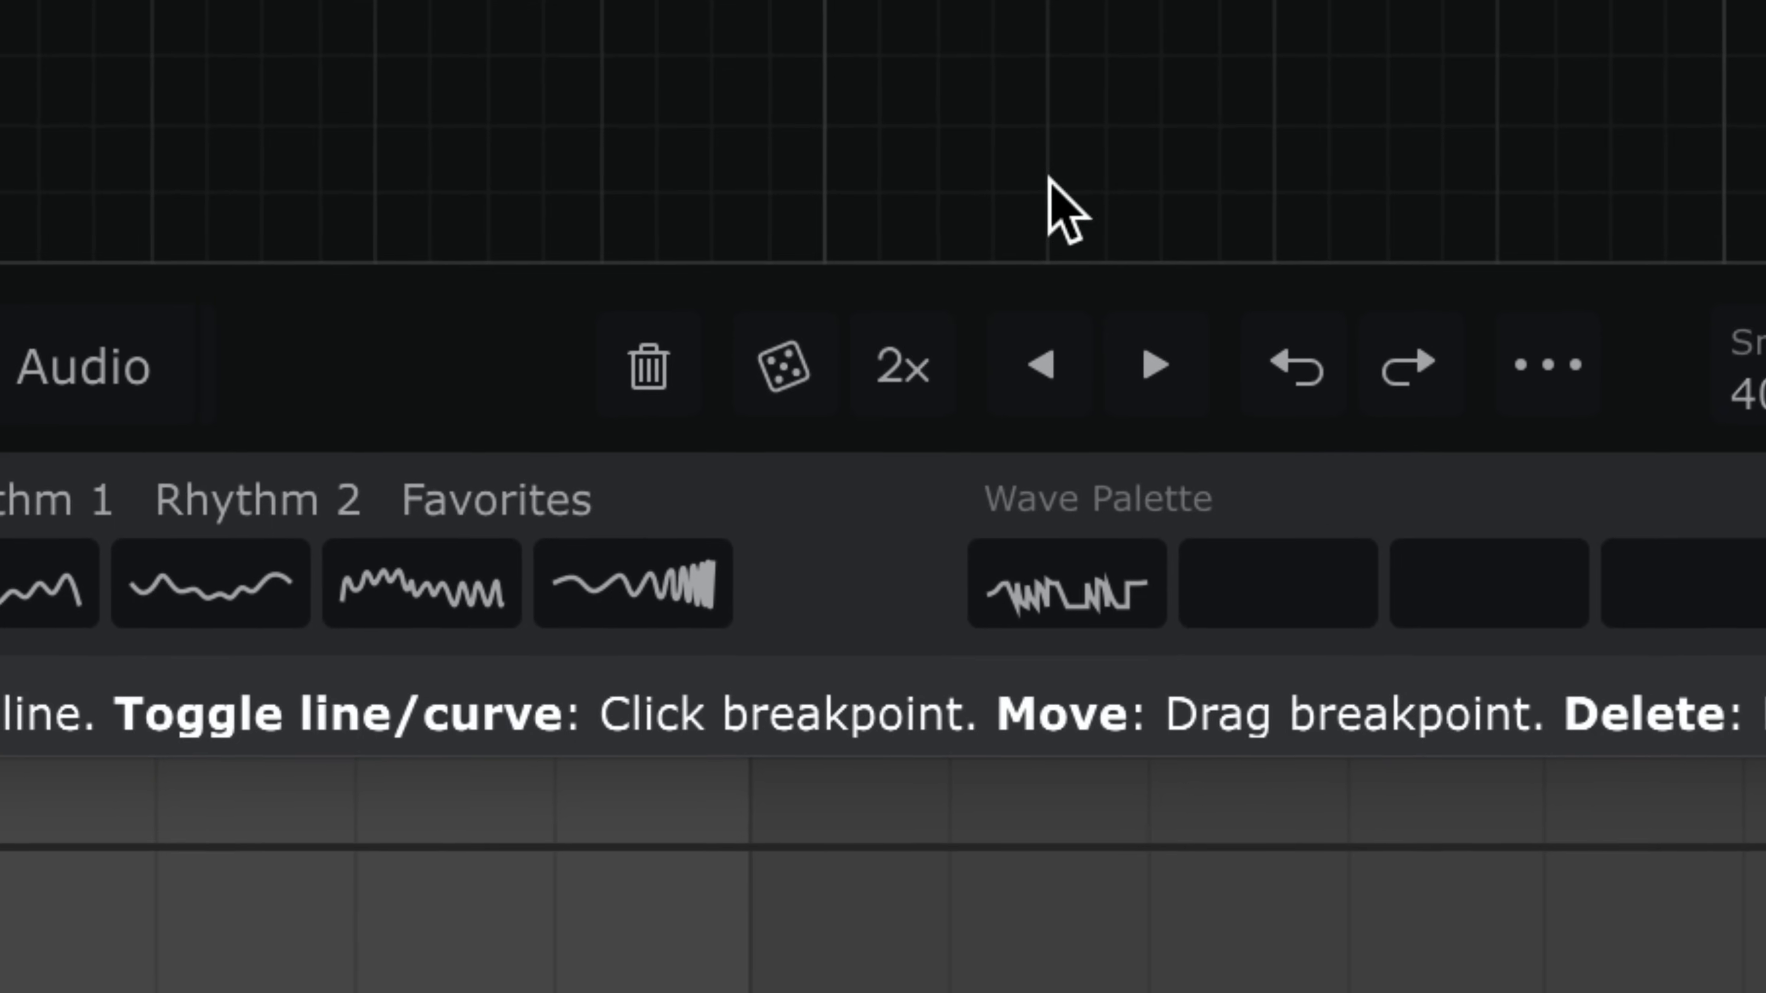
# - Randomize only the point heights, re-rolling them several more times
pyautogui.press('alt')
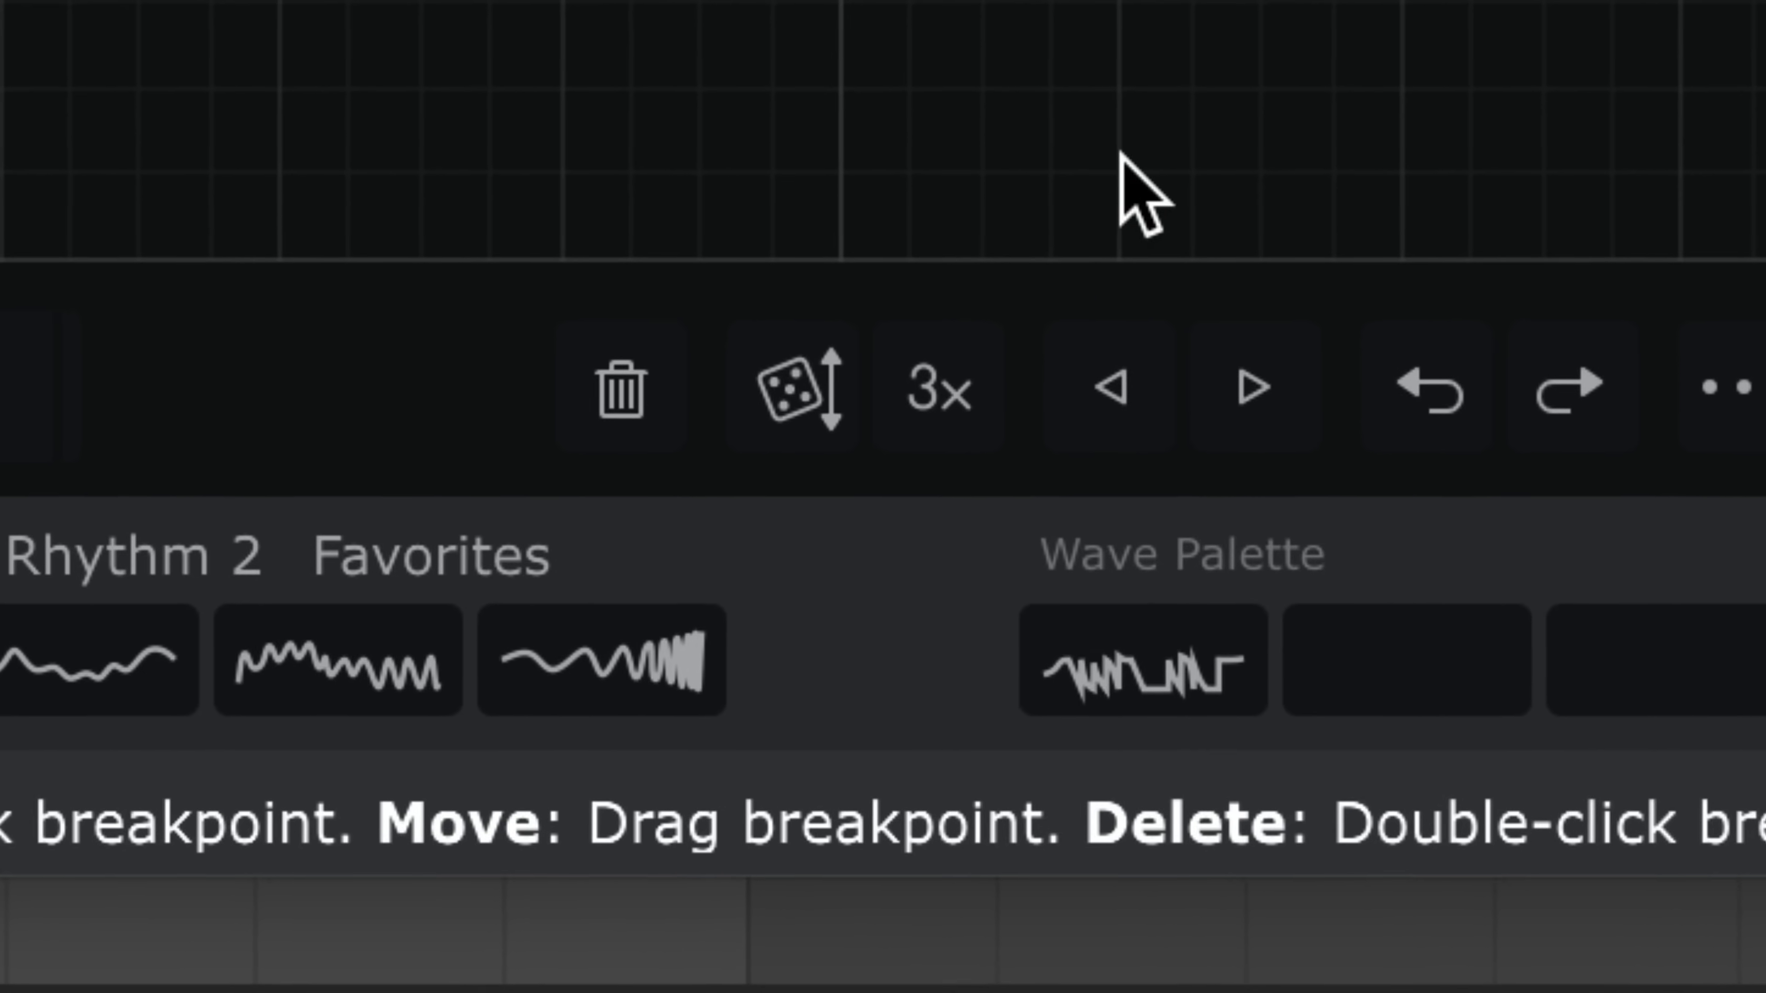
pyautogui.keyDown('alt'); pyautogui.click(793, 390); pyautogui.keyUp('alt')
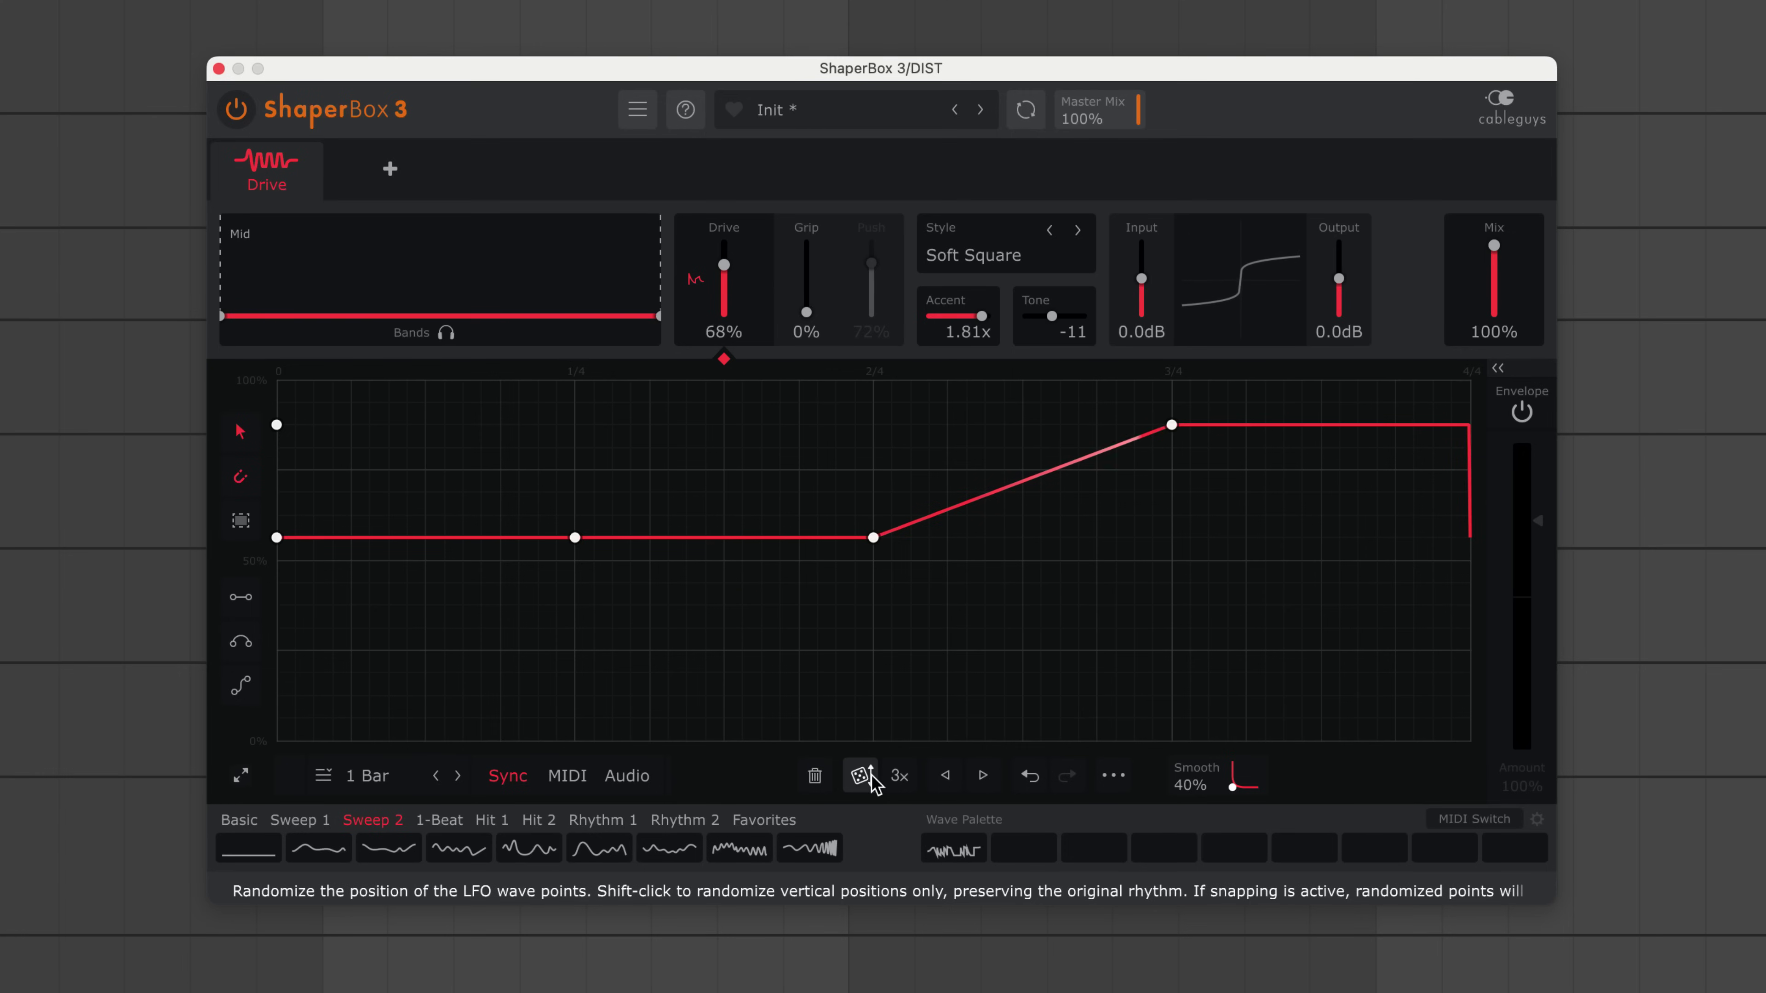
pyautogui.keyDown('alt'); pyautogui.click(862, 776); pyautogui.keyUp('alt')
pyautogui.keyDown('alt'); pyautogui.click(862, 776); pyautogui.keyUp('alt')
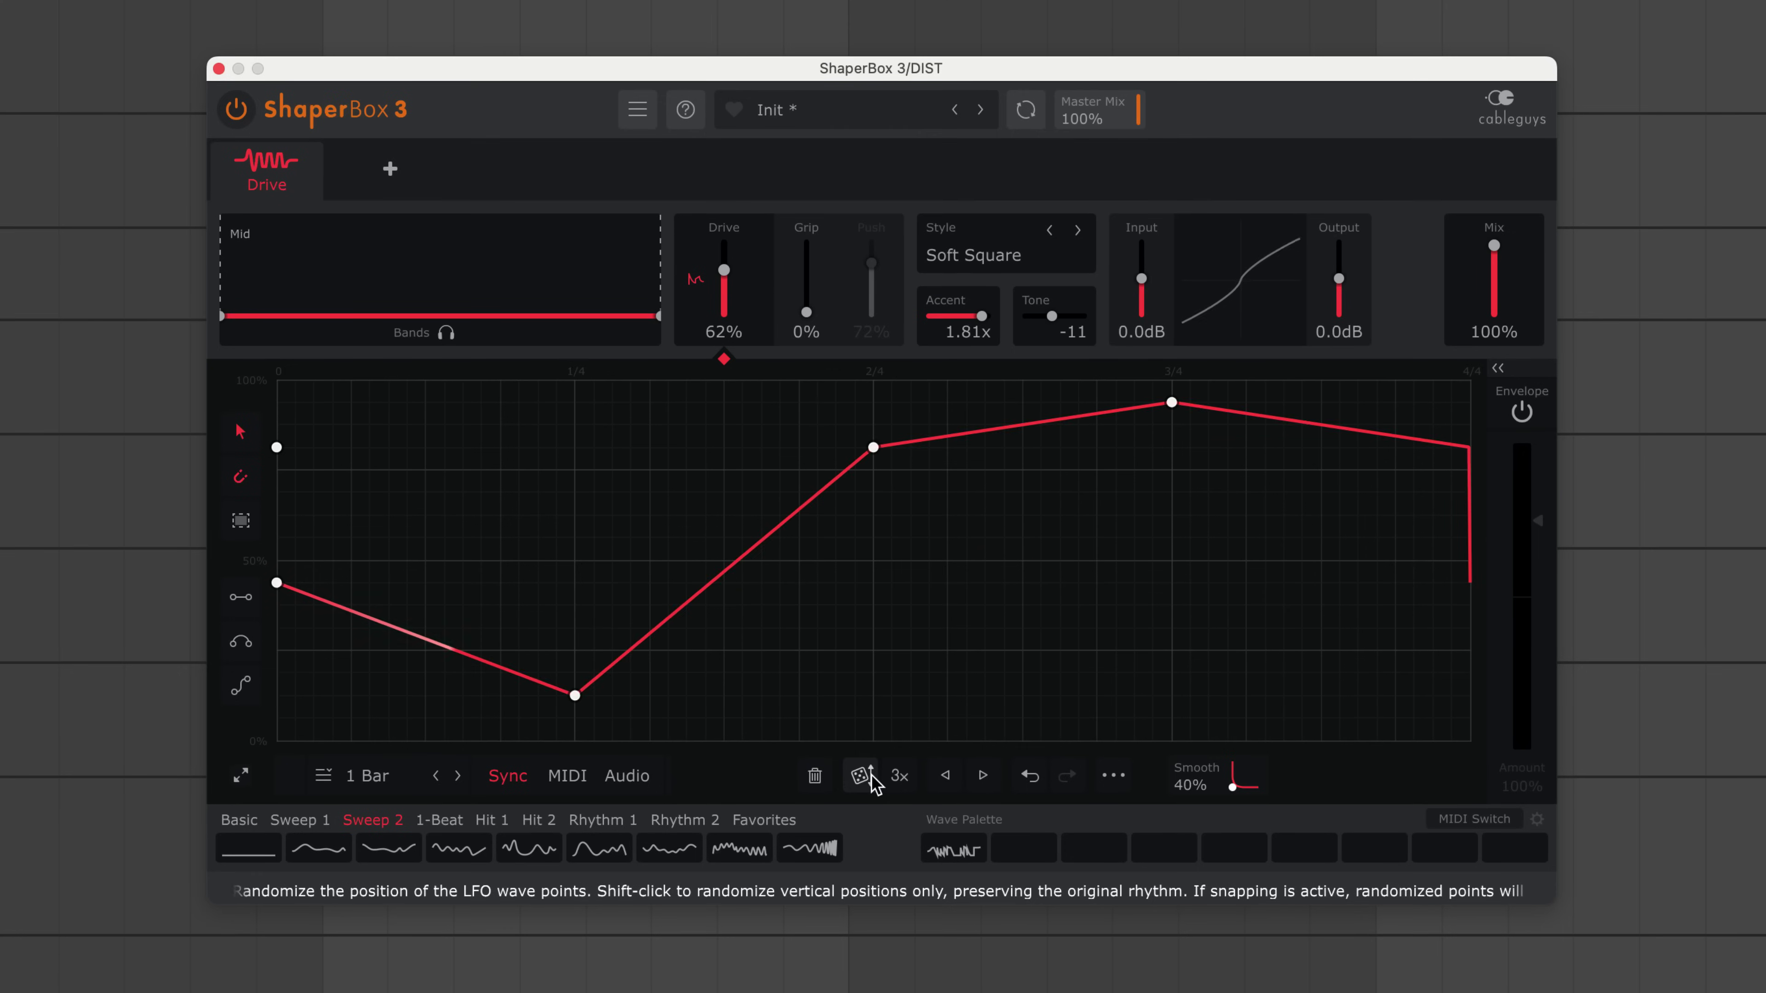
pyautogui.keyDown('alt'); pyautogui.click(862, 775); pyautogui.keyUp('alt')
pyautogui.keyDown('alt'); pyautogui.click(862, 776); pyautogui.keyUp('alt')
pyautogui.keyDown('alt'); pyautogui.click(862, 776); pyautogui.keyUp('alt')
pyautogui.keyDown('alt'); pyautogui.click(862, 775); pyautogui.keyUp('alt')
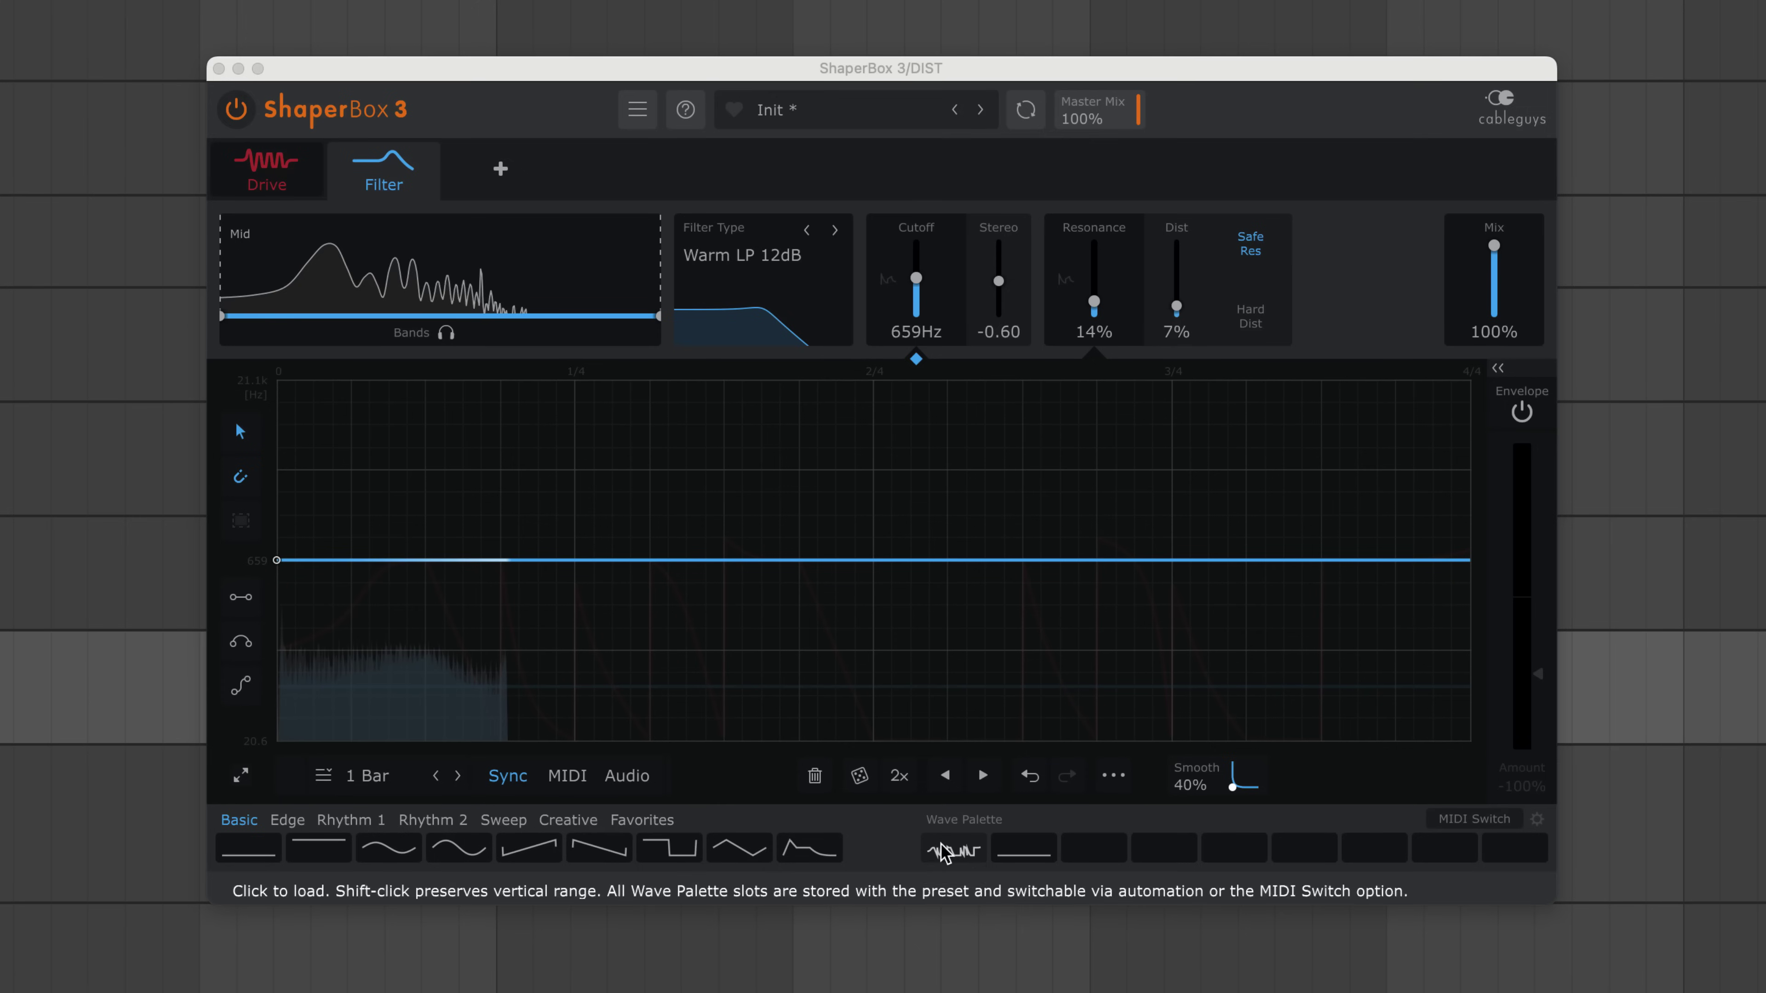
# - Load Wave Palette slot 1 into the Filter LFO and Shift-randomize its heights five times
pyautogui.click(939, 847)
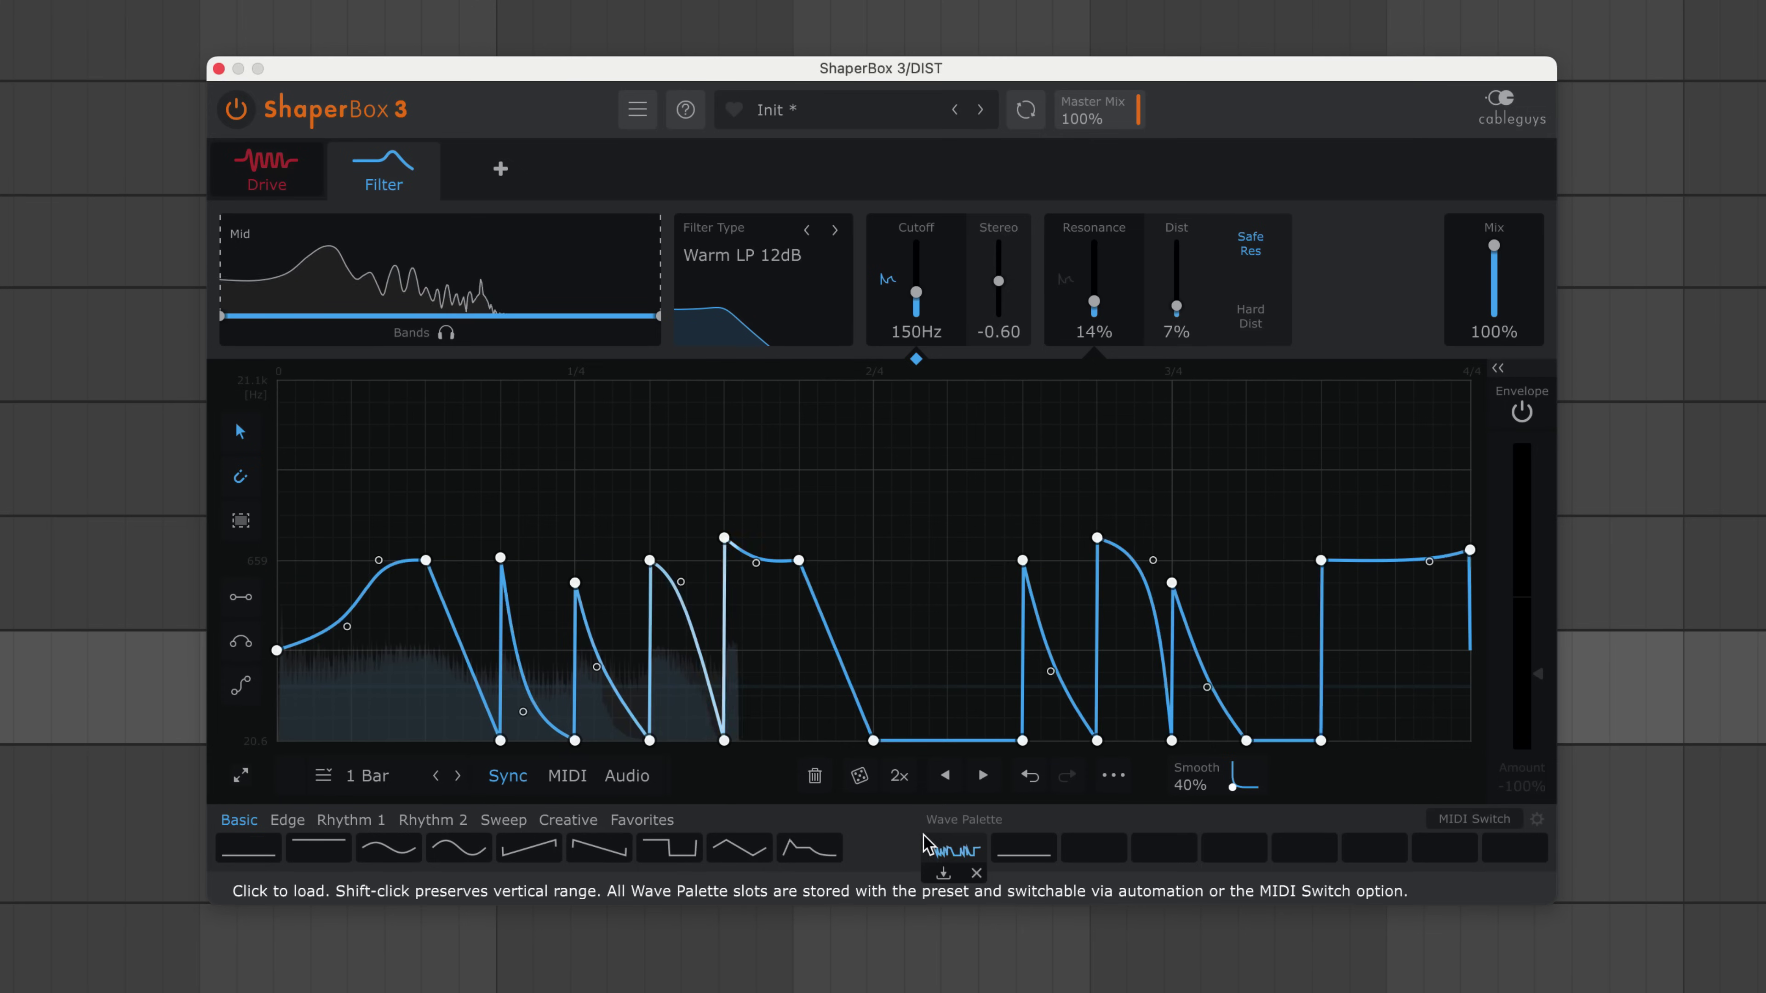
pyautogui.keyDown('shift'); pyautogui.click(862, 776); pyautogui.keyUp('shift')
pyautogui.keyDown('shift'); pyautogui.click(863, 776); pyautogui.keyUp('shift')
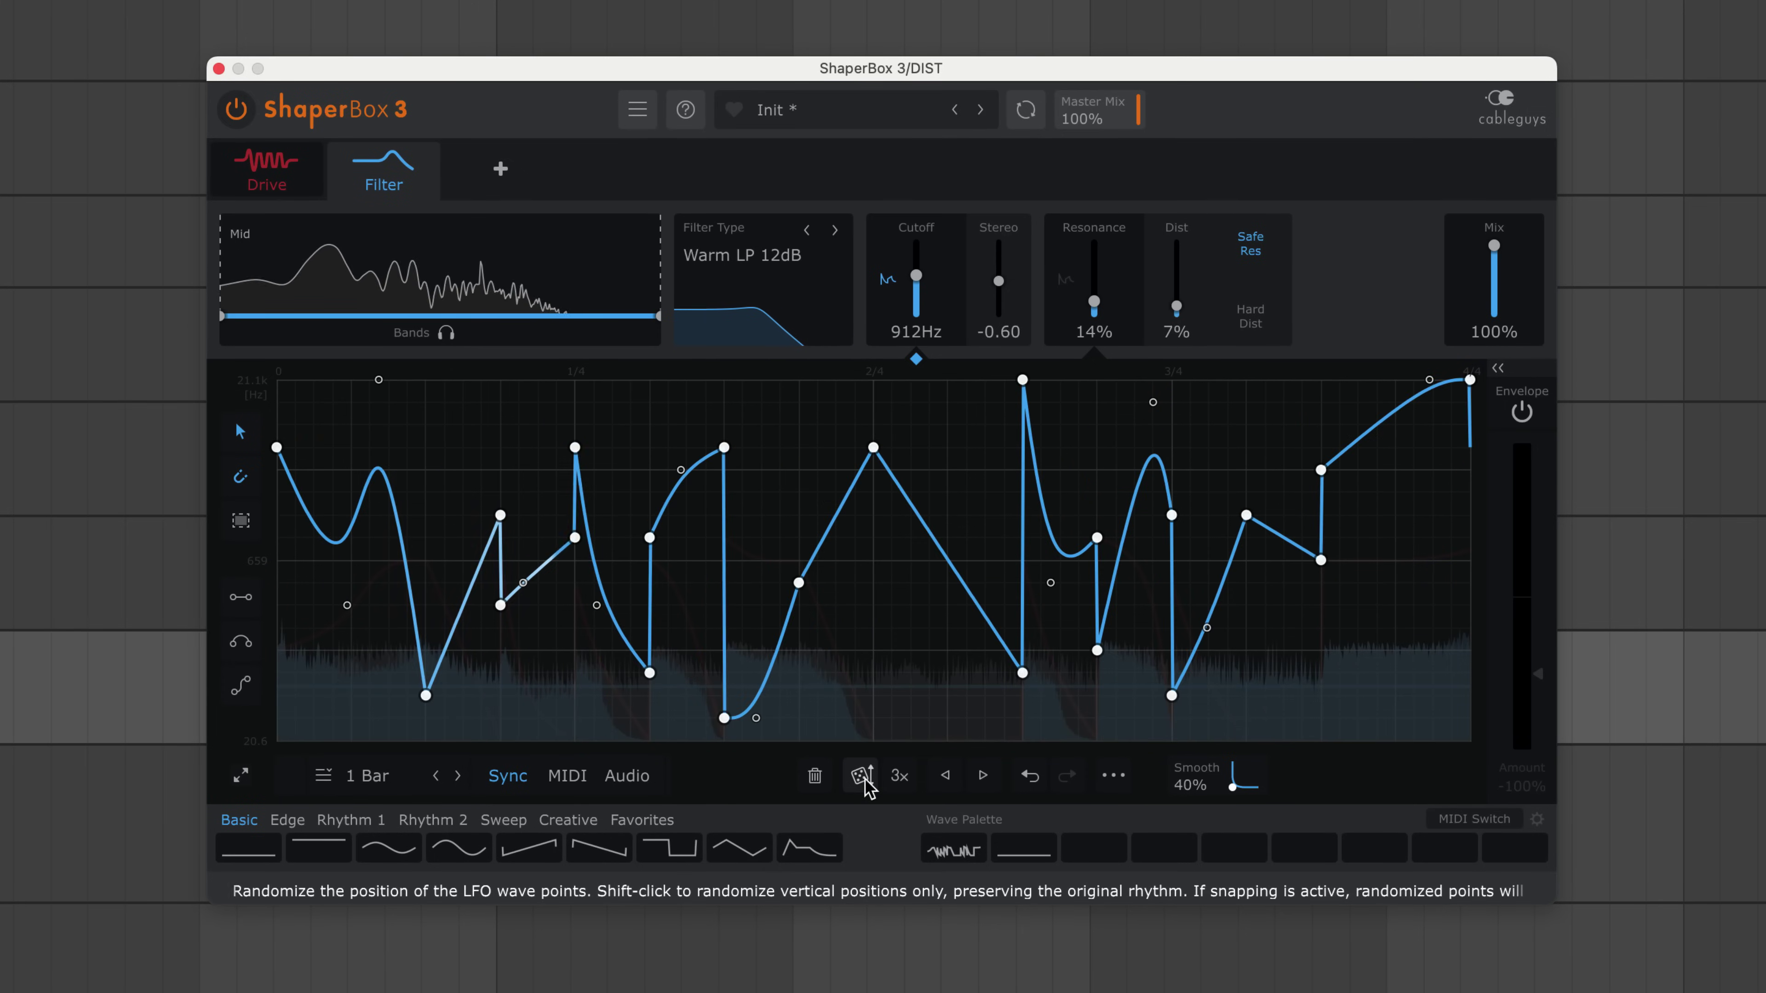
pyautogui.keyDown('shift'); pyautogui.click(862, 776); pyautogui.keyUp('shift')
pyautogui.keyDown('shift'); pyautogui.click(862, 775); pyautogui.keyUp('shift')
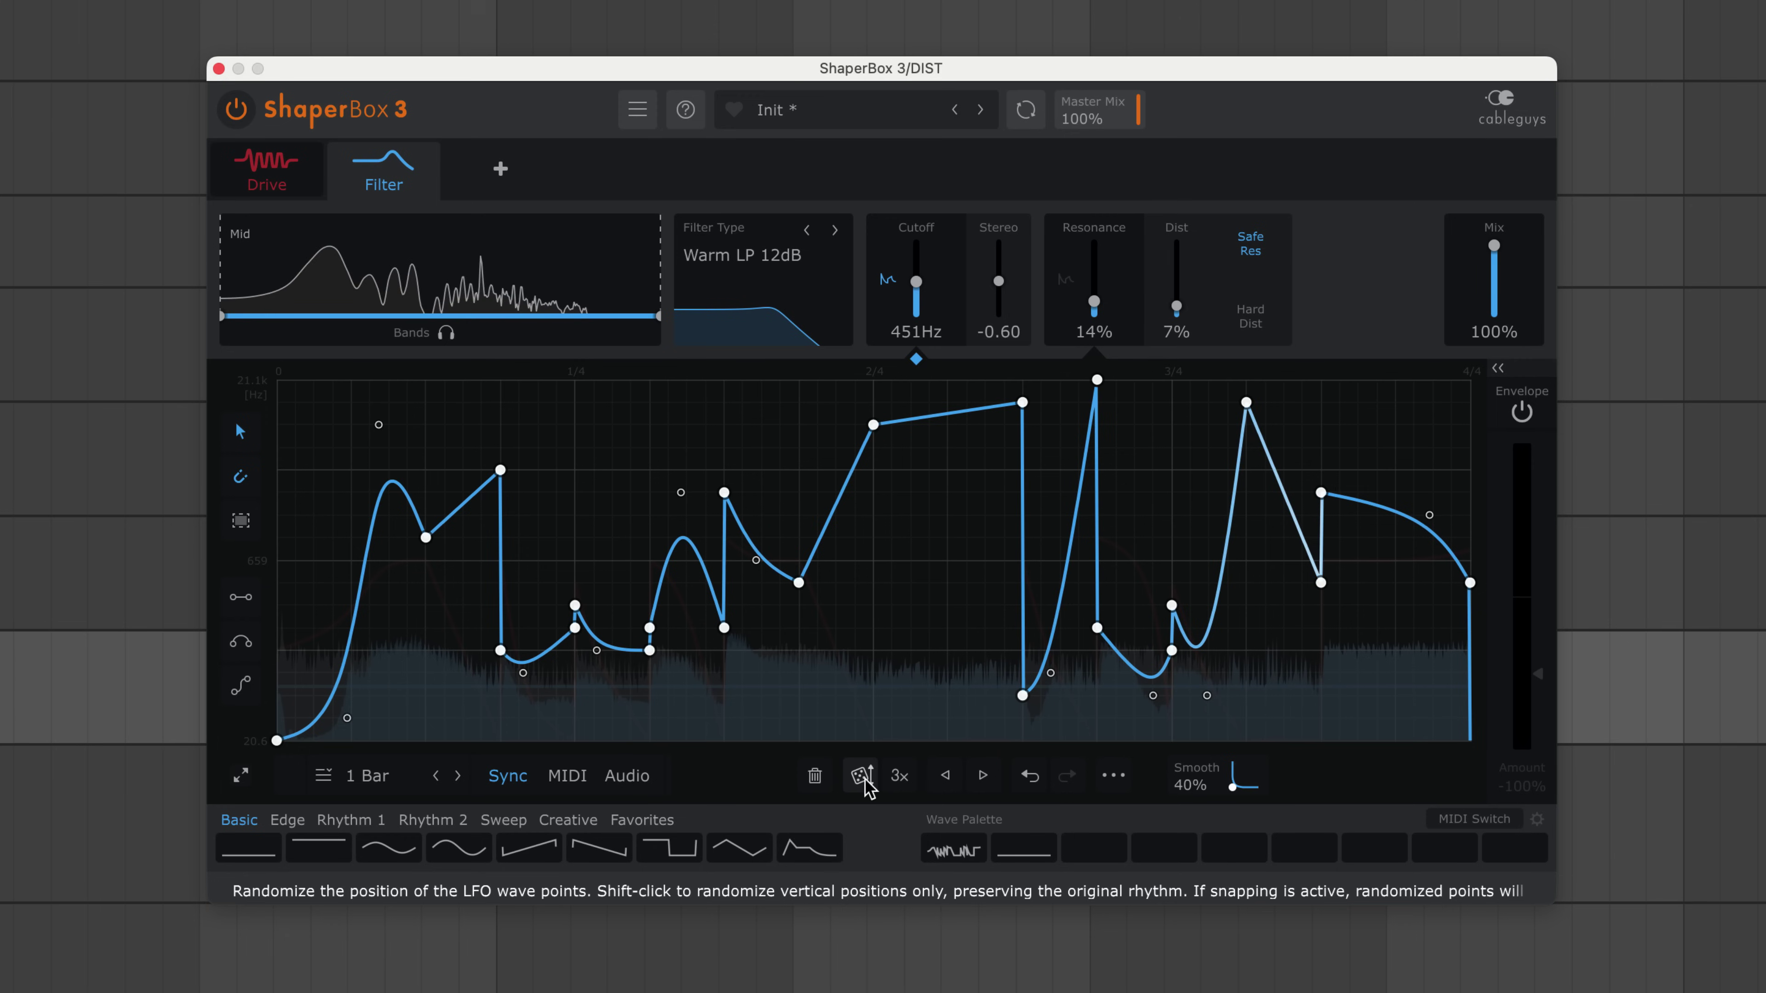
pyautogui.keyDown('shift'); pyautogui.click(863, 776); pyautogui.keyUp('shift')
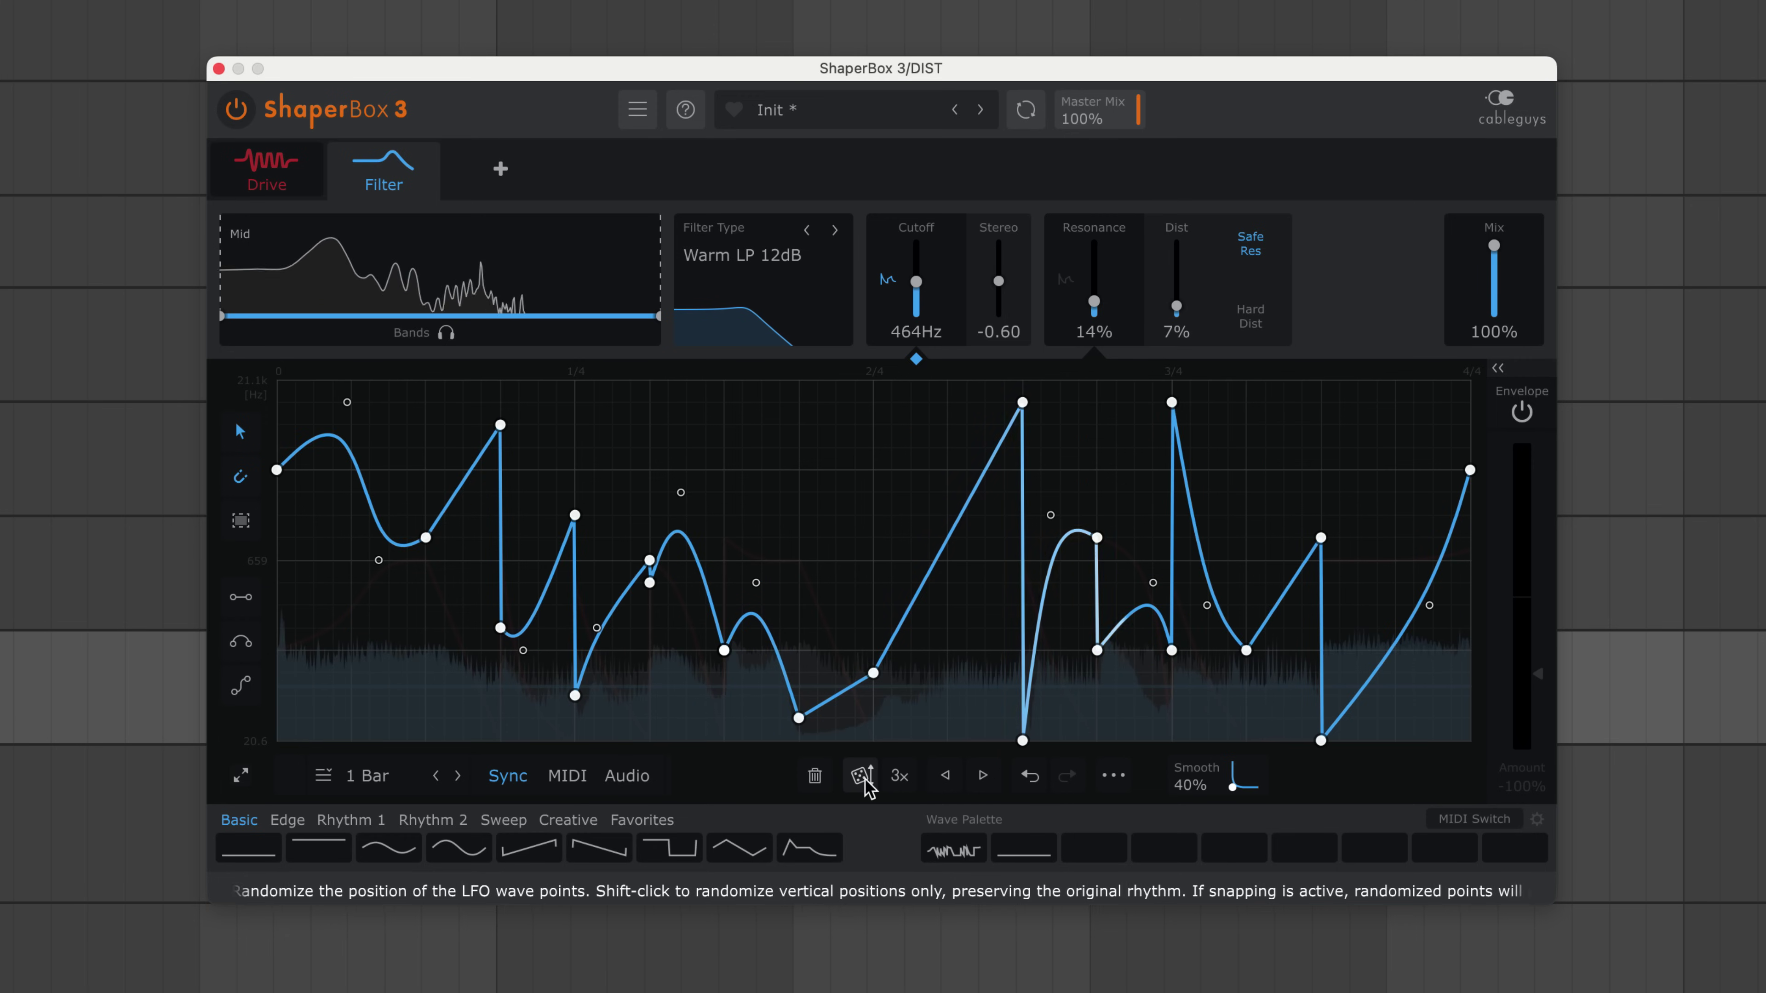